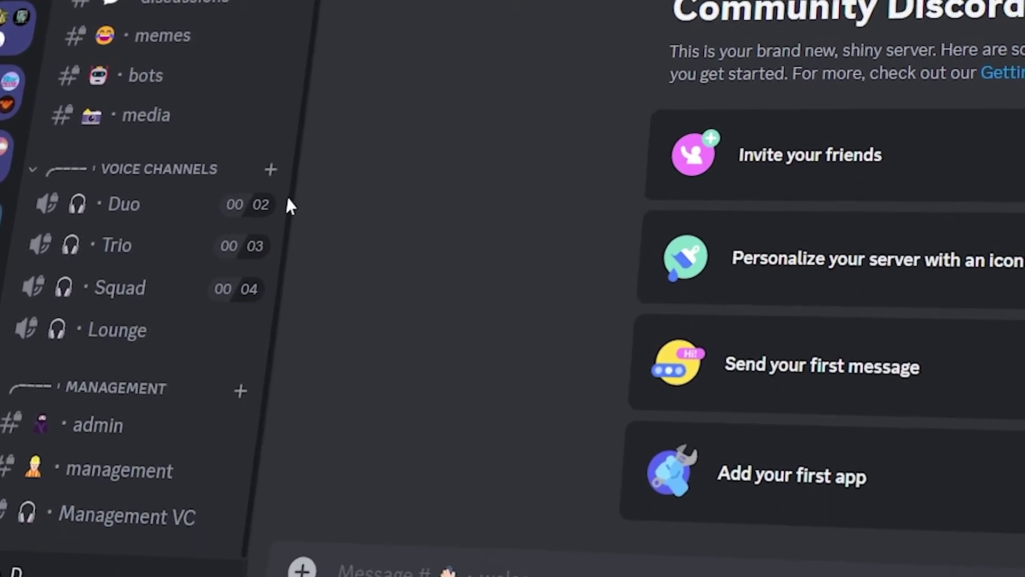
Create a 'For me and my friends' server named DesignerJenil with the J logo icon
{"action": "scroll", "coordinate": [289, 107], "scroll_direction": "up", "scroll_amount": 2}
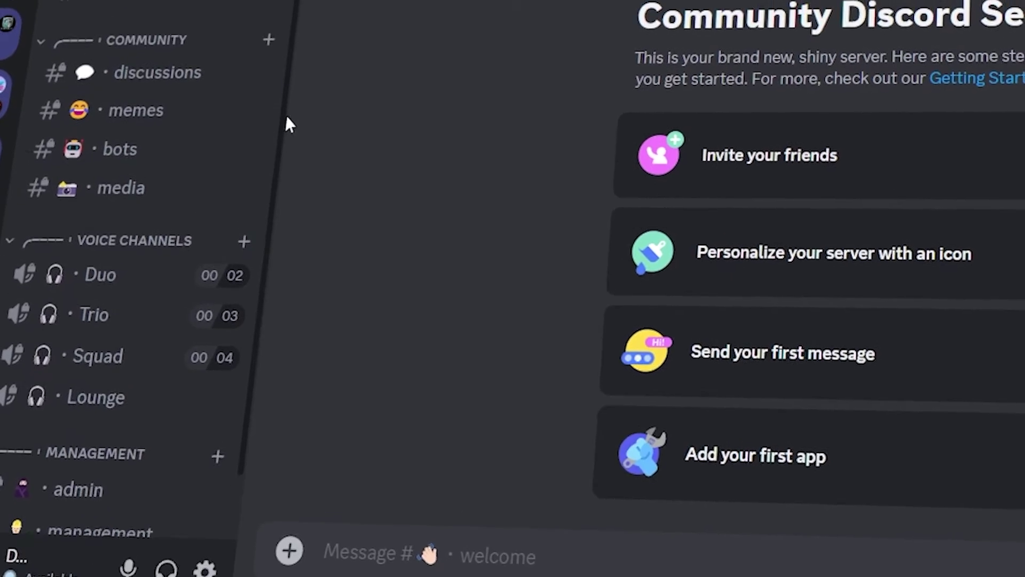
{"action": "scroll", "coordinate": [278, 139], "scroll_direction": "up", "scroll_amount": 3}
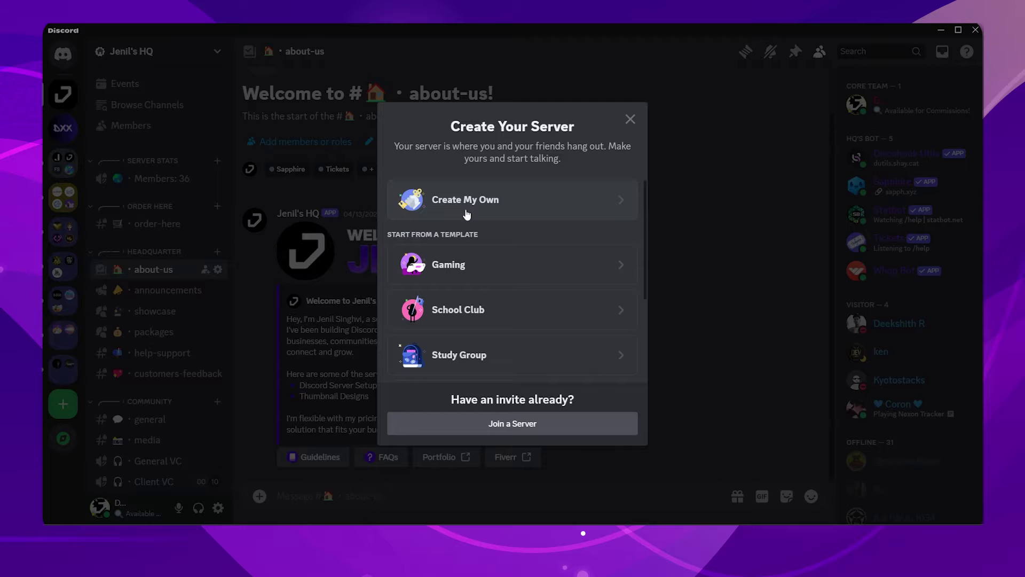
{"action": "left_click", "coordinate": [467, 201]}
{"action": "left_click", "coordinate": [482, 261]}
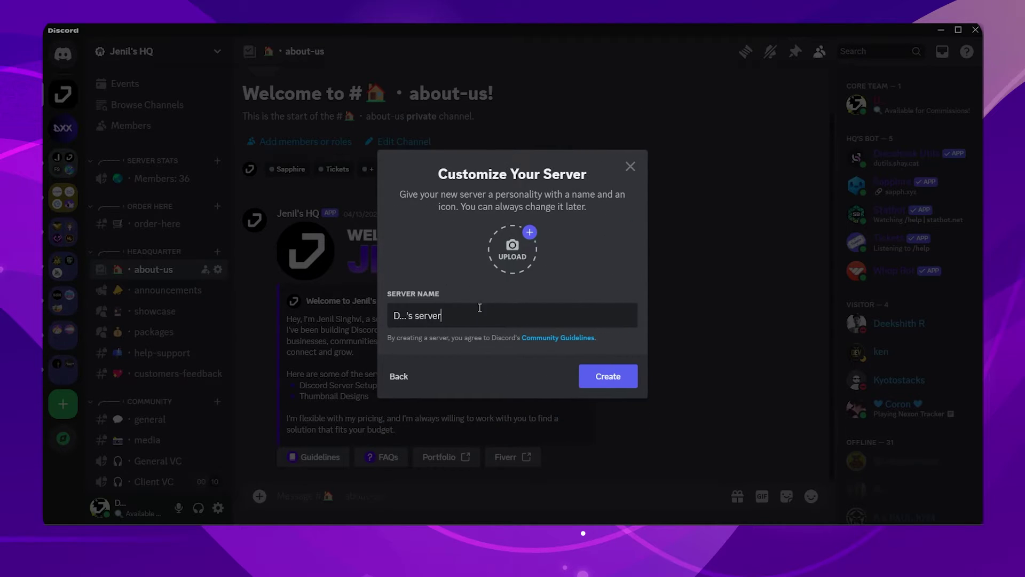
{"action": "left_click_drag", "start_coordinate": [453, 316], "coordinate": [327, 319]}
{"action": "type", "text": "DesignerJenil"}
{"action": "left_click", "coordinate": [530, 253]}
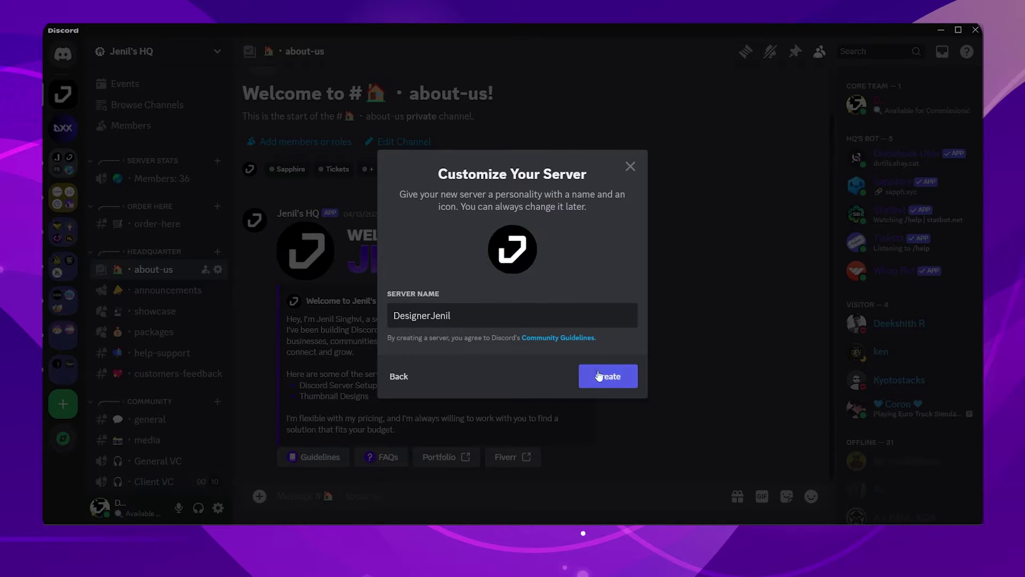
{"action": "left_click", "coordinate": [599, 375]}
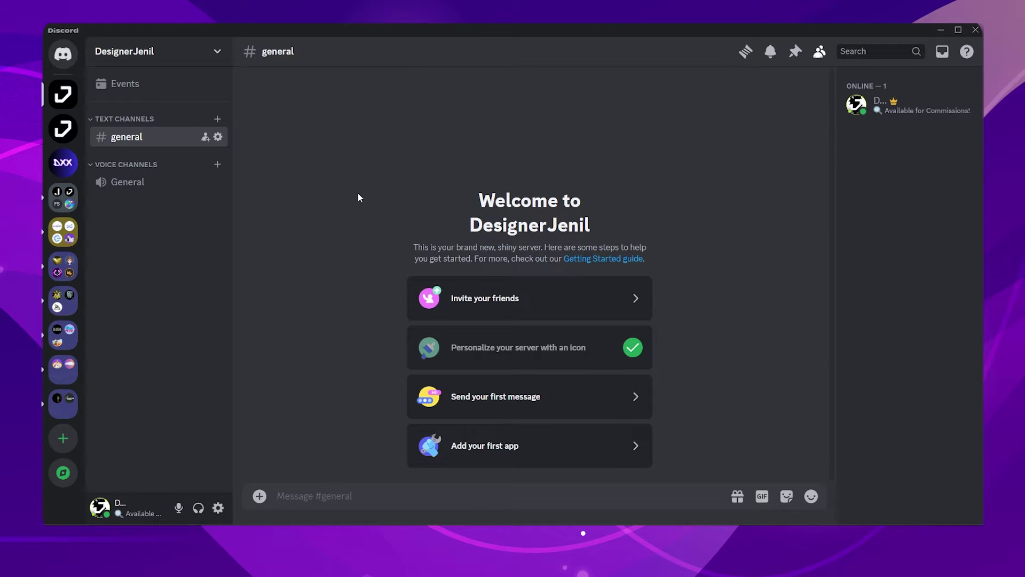
Create a new category named Get Started
{"action": "right_click", "coordinate": [148, 257]}
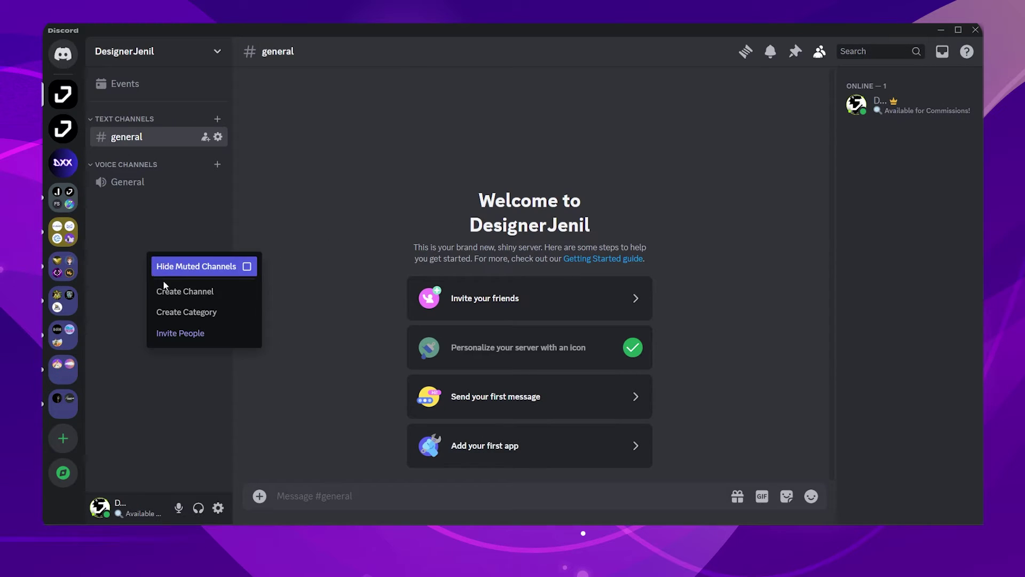
{"action": "left_click", "coordinate": [177, 314]}
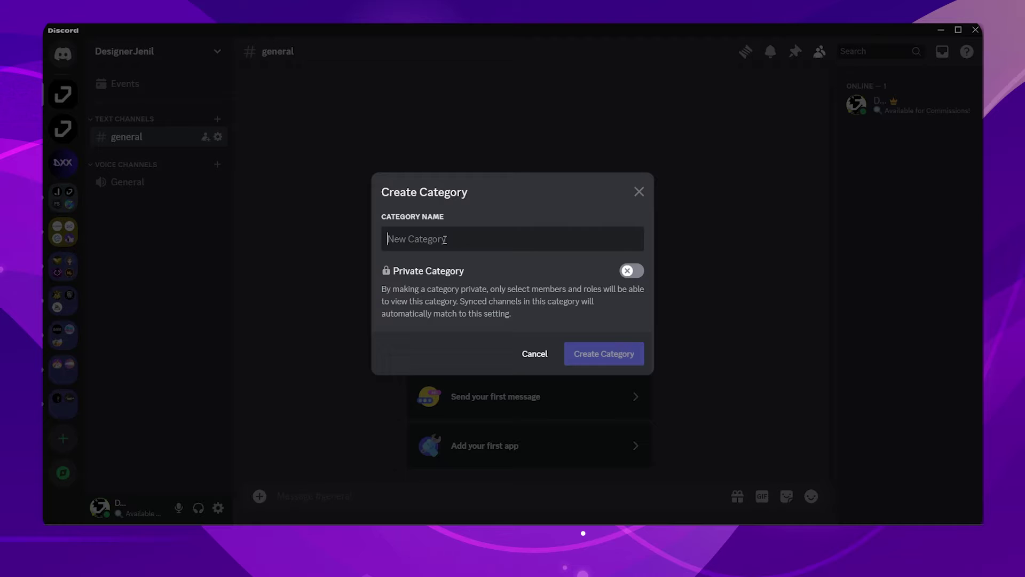
{"action": "type", "text": "Get Started"}
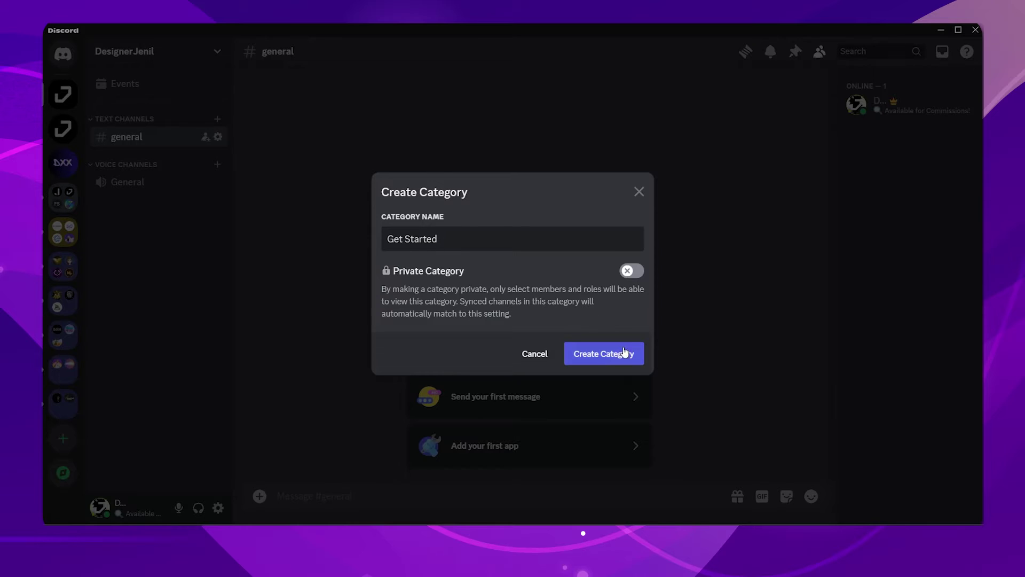
{"action": "left_click", "coordinate": [601, 354]}
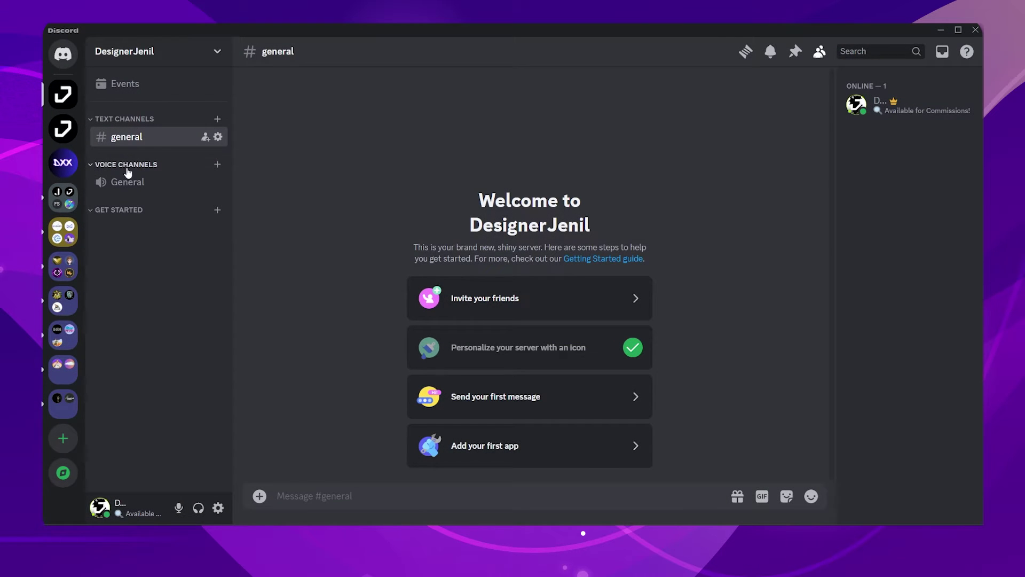
Rename the Text Channels category to Community and save
{"action": "right_click", "coordinate": [134, 118]}
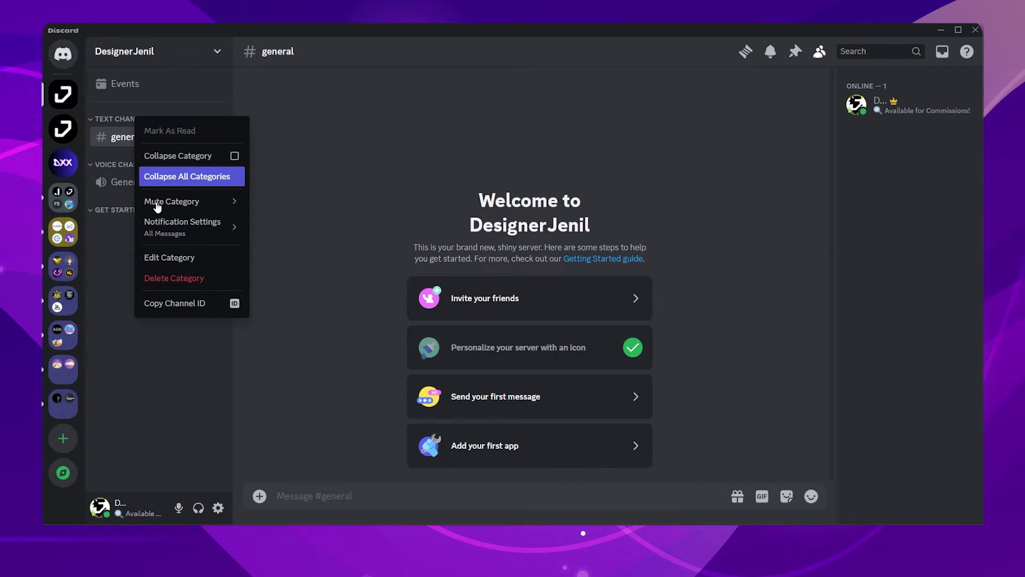
{"action": "left_click", "coordinate": [172, 257]}
{"action": "key", "text": "ctrl+a"}
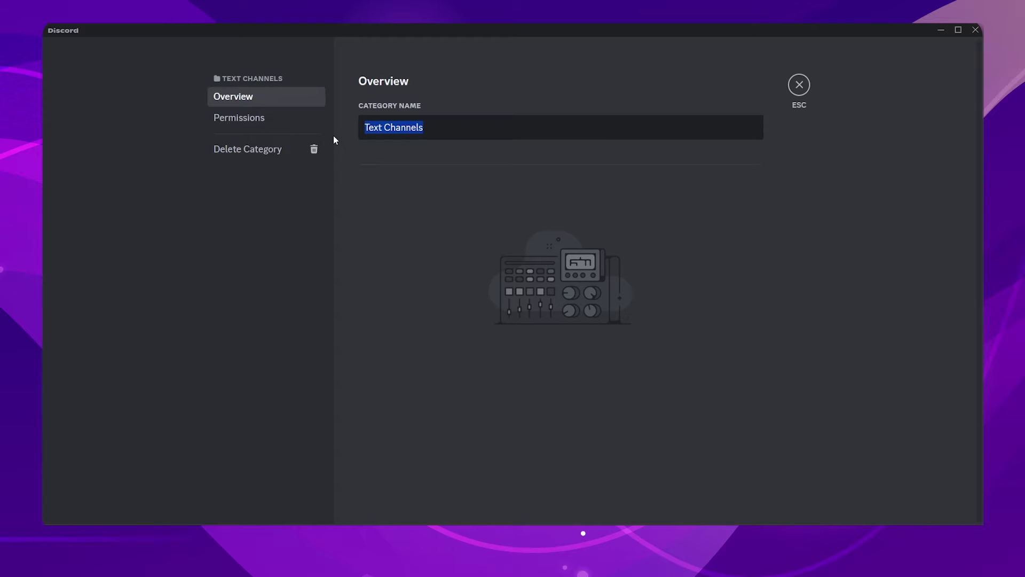
{"action": "type", "text": "Comm"}
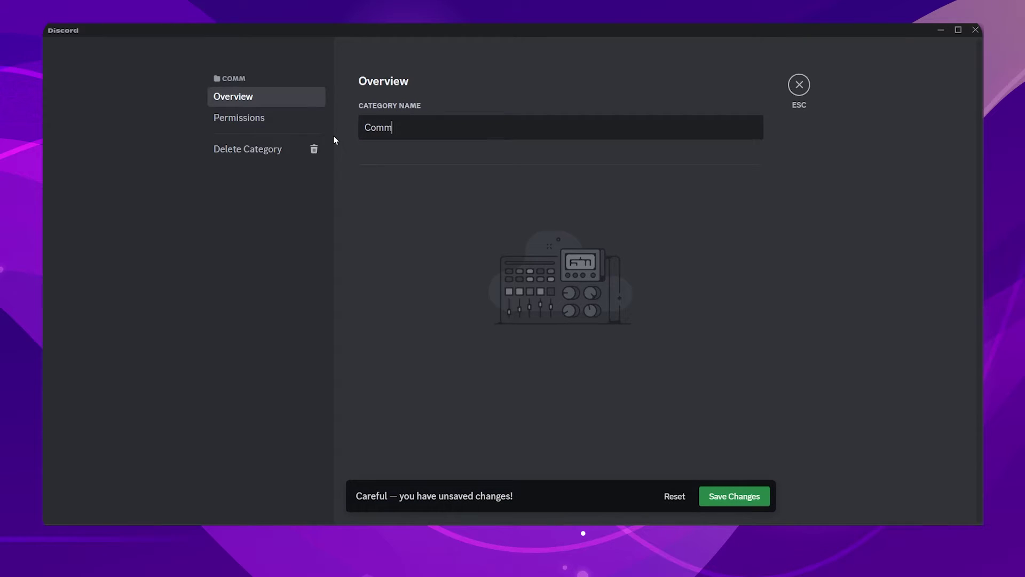
{"action": "type", "text": "unity"}
{"action": "left_click", "coordinate": [727, 496]}
{"action": "key", "text": "Escape"}
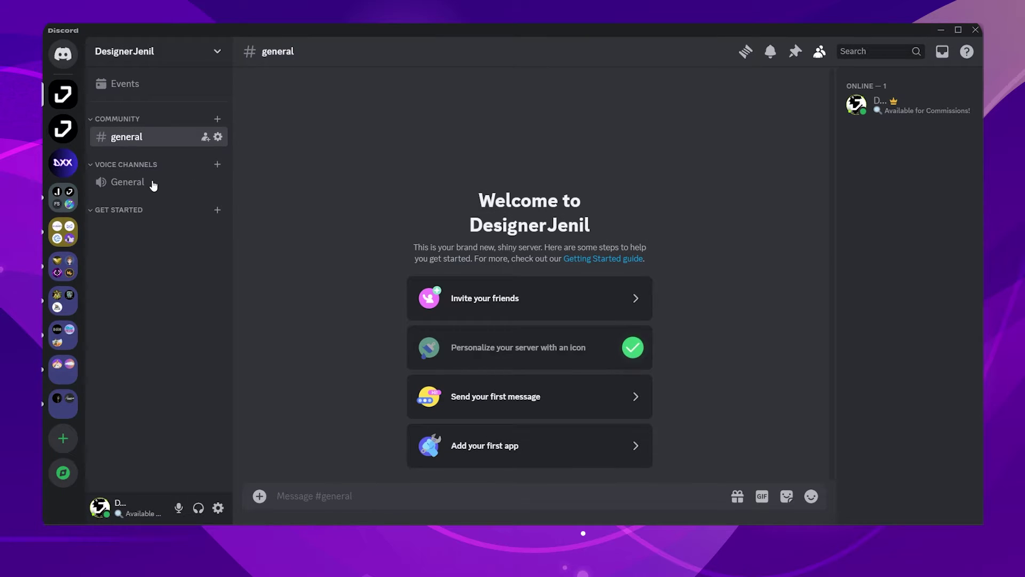
Move Get Started to the top of the list and create a Management category
{"action": "left_click_drag", "start_coordinate": [142, 212], "coordinate": [140, 119]}
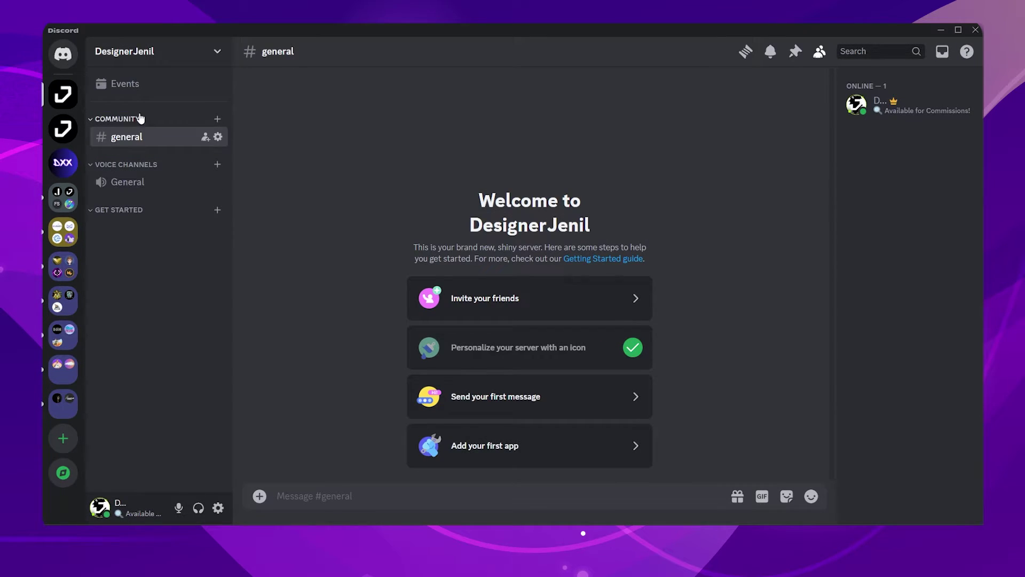
{"action": "right_click", "coordinate": [136, 290]}
{"action": "left_click", "coordinate": [177, 351]}
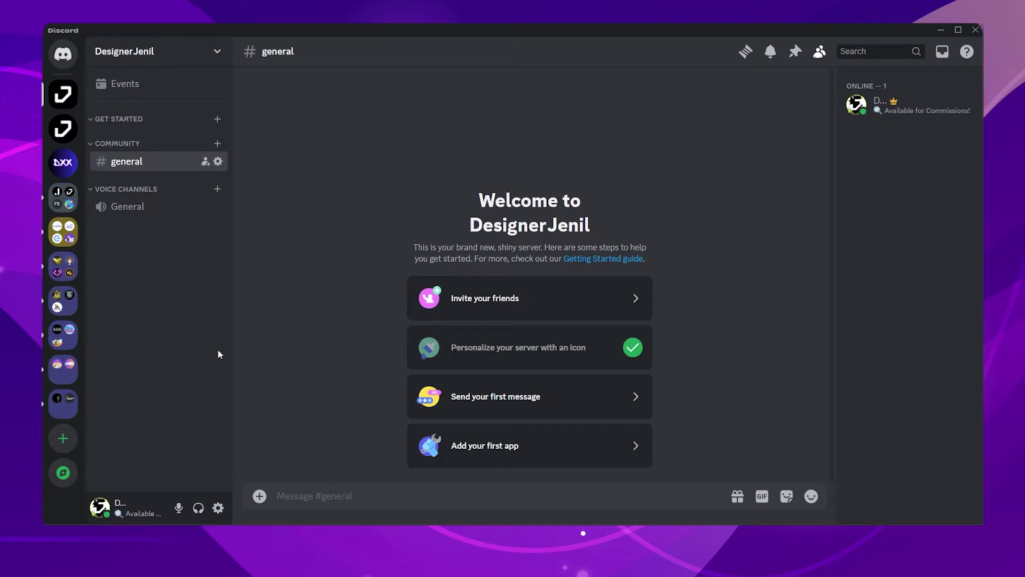
{"action": "type", "text": "Management"}
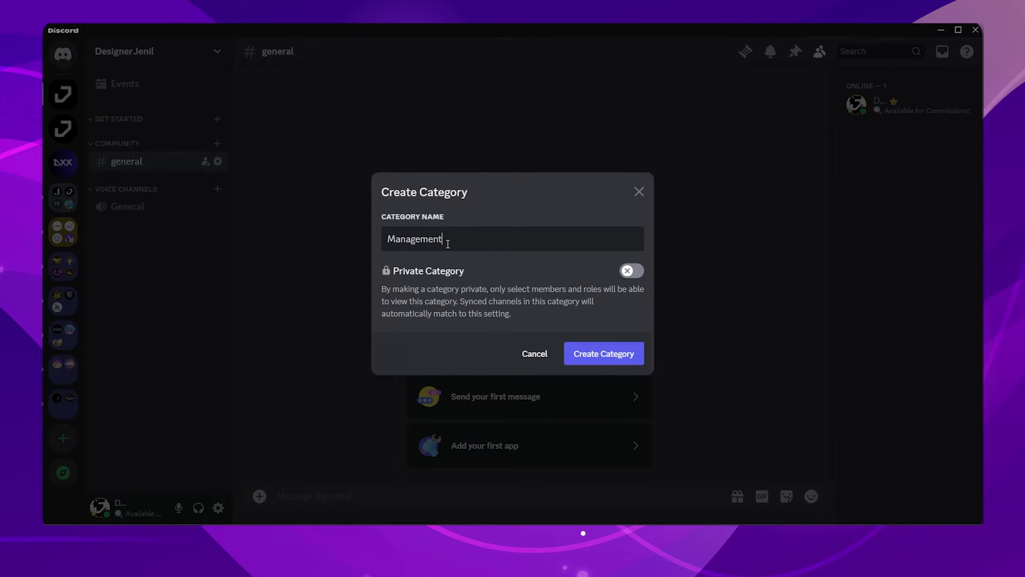
{"action": "left_click", "coordinate": [600, 357]}
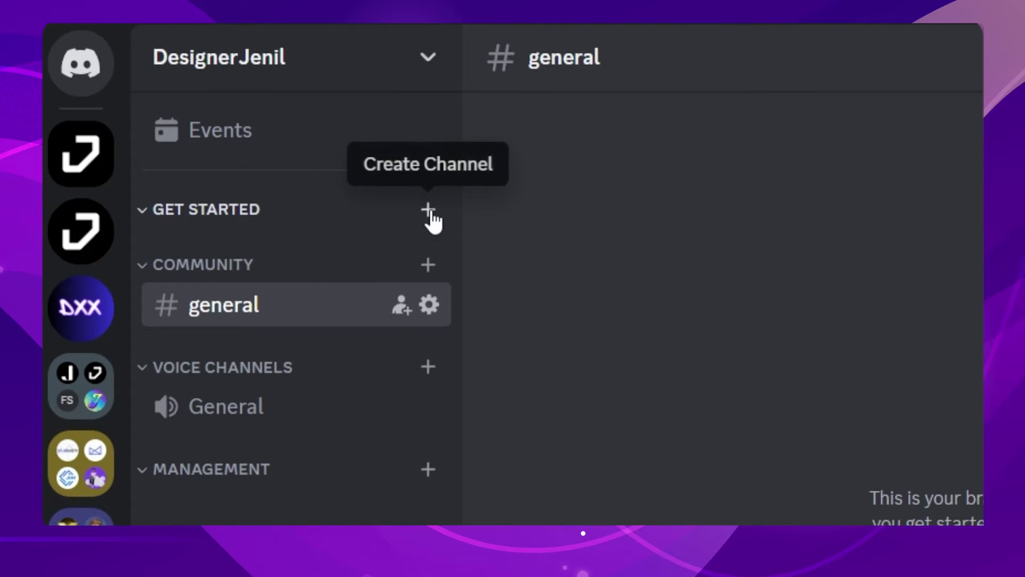
Create three text channels under Get Started: welcome, about-me and info
{"action": "left_click", "coordinate": [429, 209]}
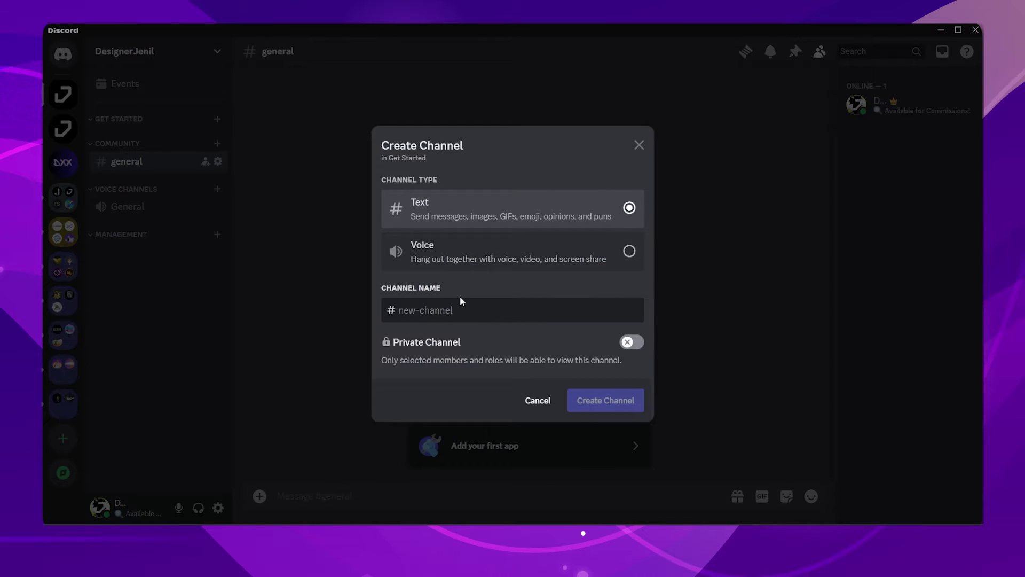
{"action": "type", "text": "welcome"}
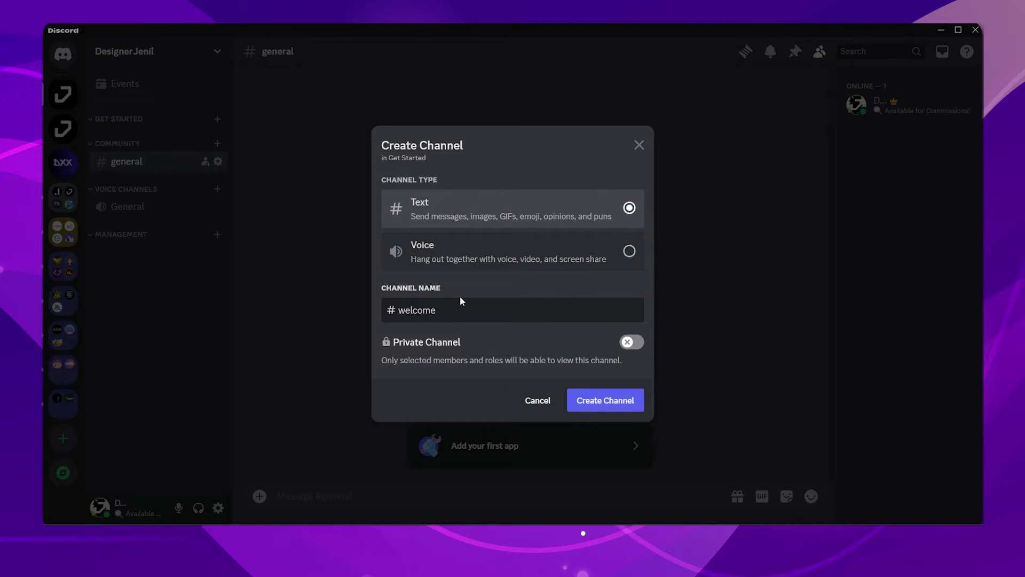
{"action": "key", "text": "Return"}
{"action": "left_click", "coordinate": [217, 119]}
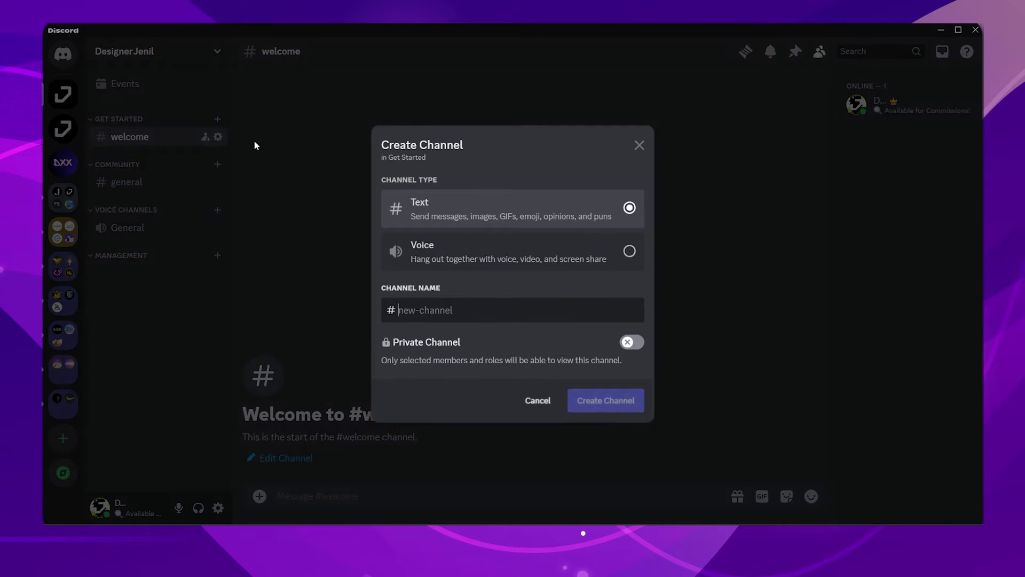
{"action": "type", "text": "abo"}
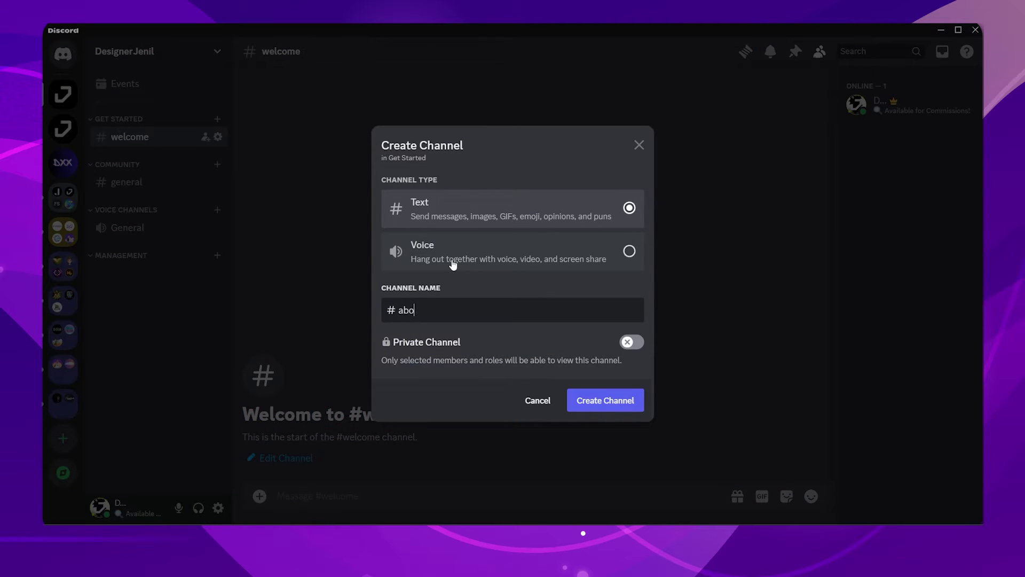
{"action": "type", "text": "ut-me"}
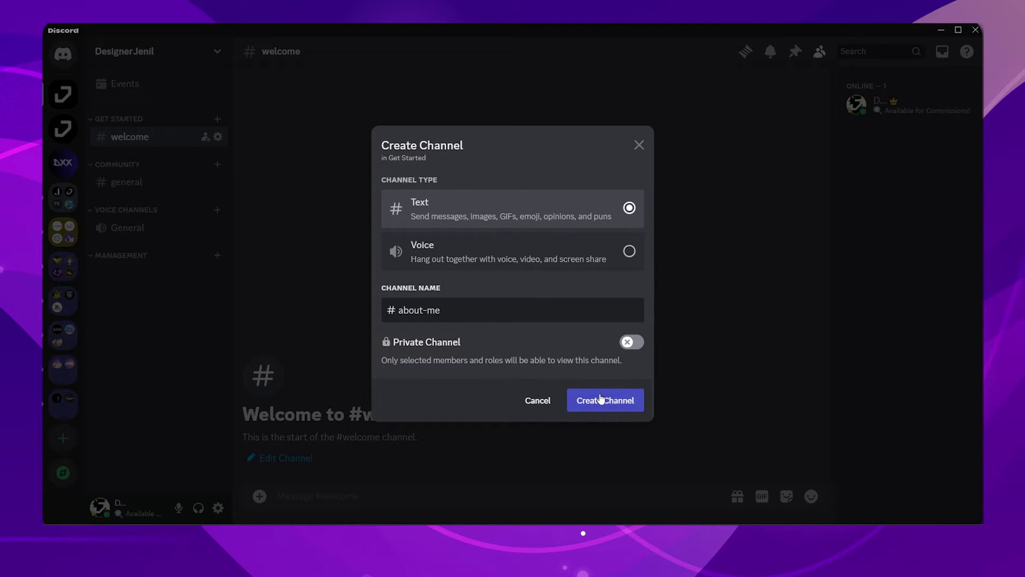
{"action": "left_click", "coordinate": [601, 401]}
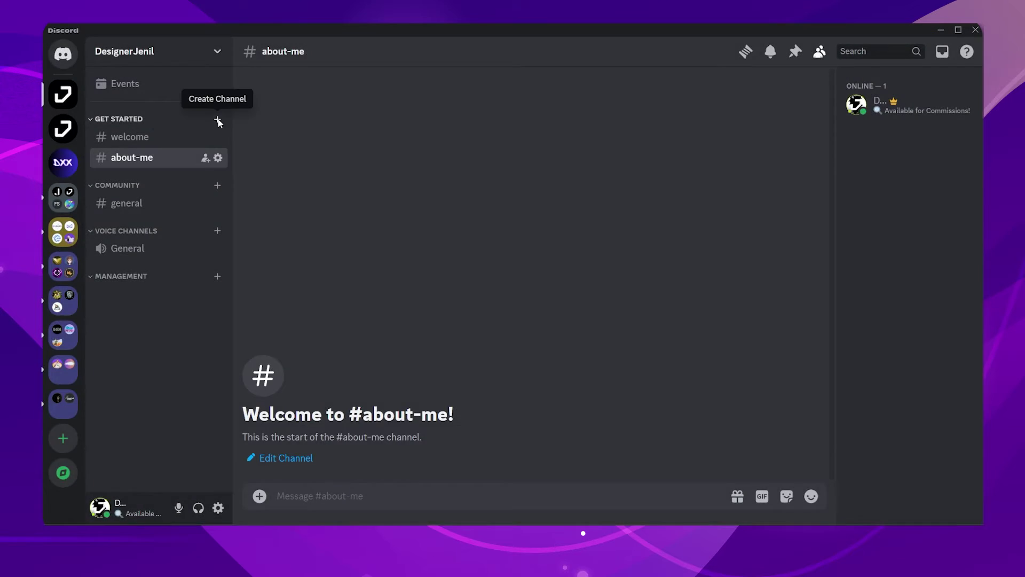
{"action": "left_click", "coordinate": [217, 119]}
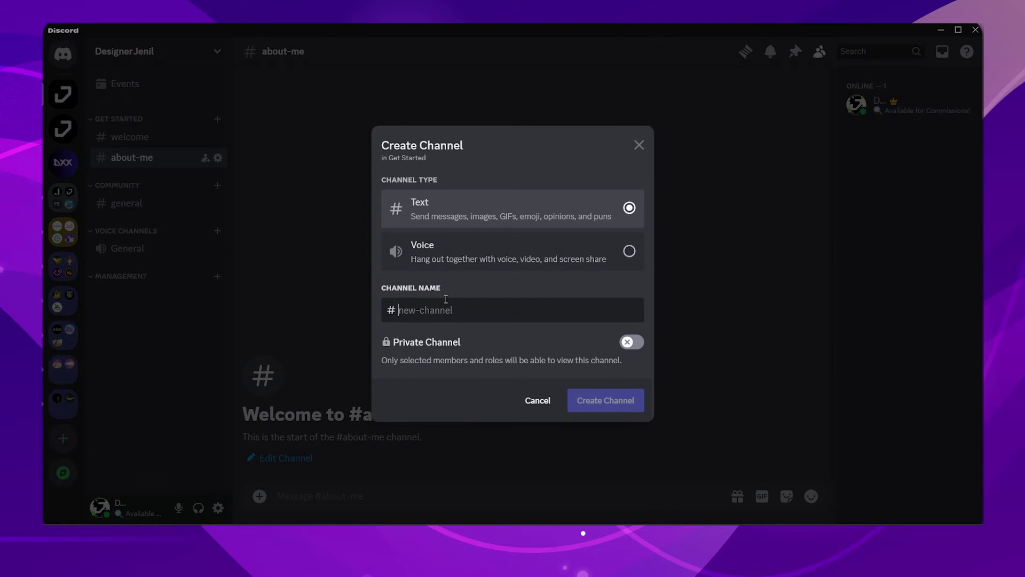
{"action": "type", "text": "info"}
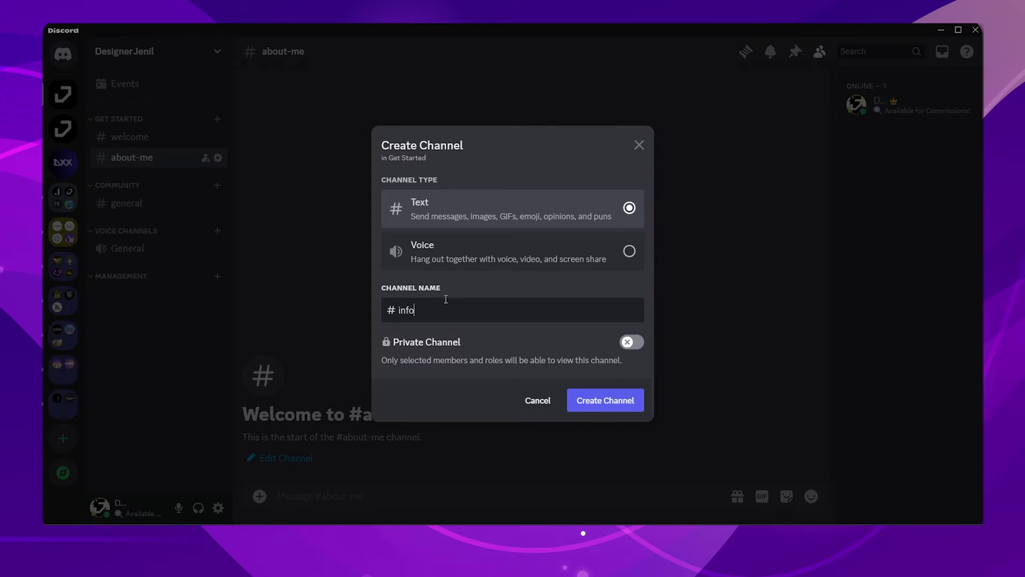
{"action": "left_click", "coordinate": [593, 409]}
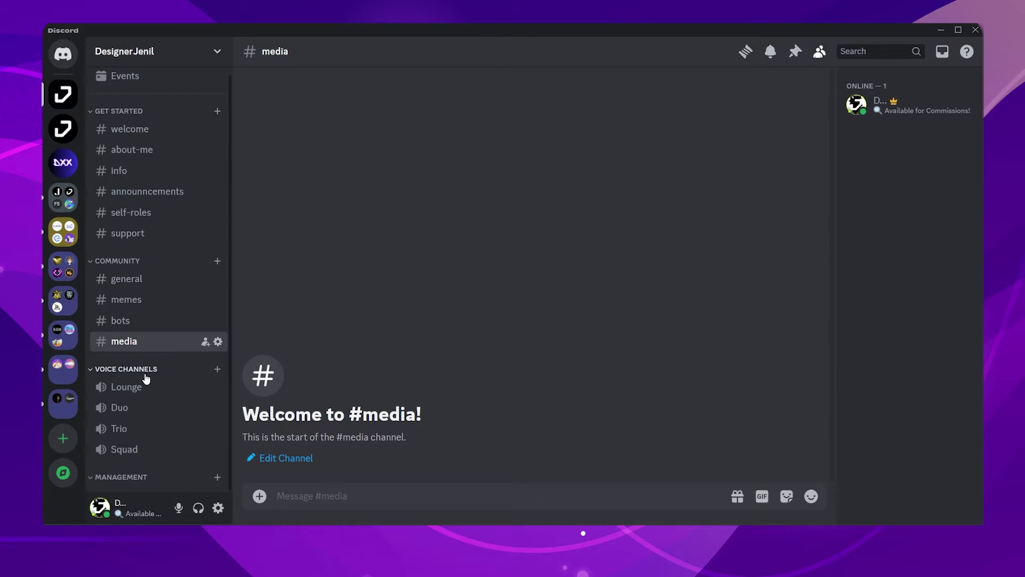
Move Lounge below Squad and set Duo's user limit to 2
{"action": "left_click_drag", "start_coordinate": [132, 390], "coordinate": [133, 458]}
{"action": "left_click_drag", "start_coordinate": [133, 458], "coordinate": [134, 459]}
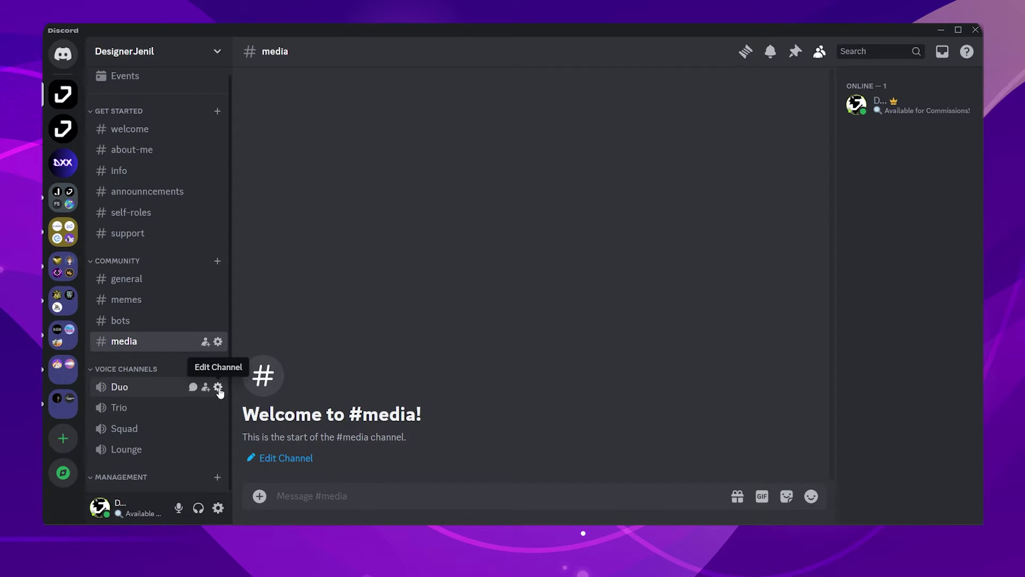
{"action": "left_click", "coordinate": [219, 388]}
{"action": "scroll", "coordinate": [438, 328], "scroll_direction": "down", "scroll_amount": 5}
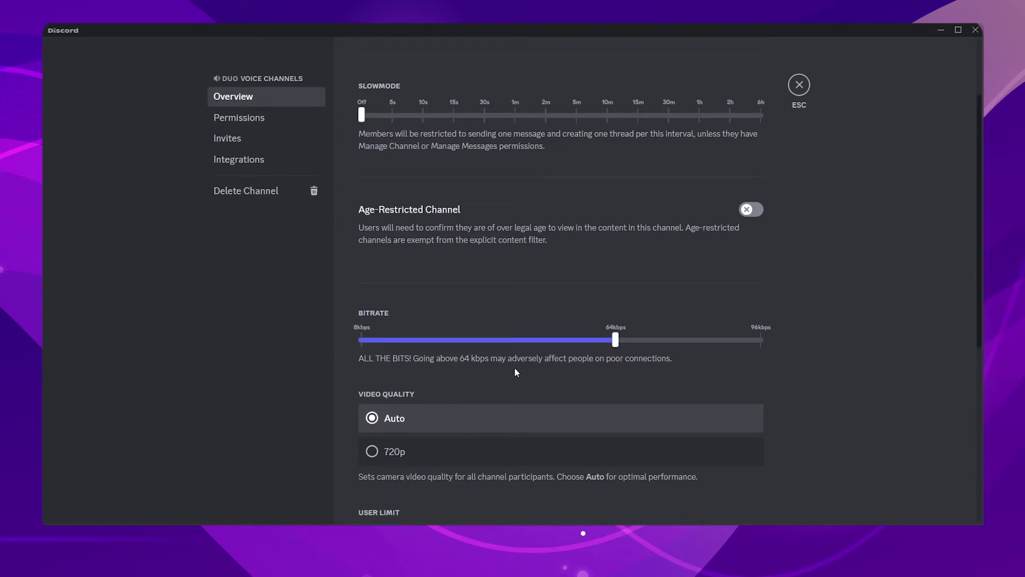
{"action": "left_click_drag", "start_coordinate": [366, 402], "coordinate": [370, 402]}
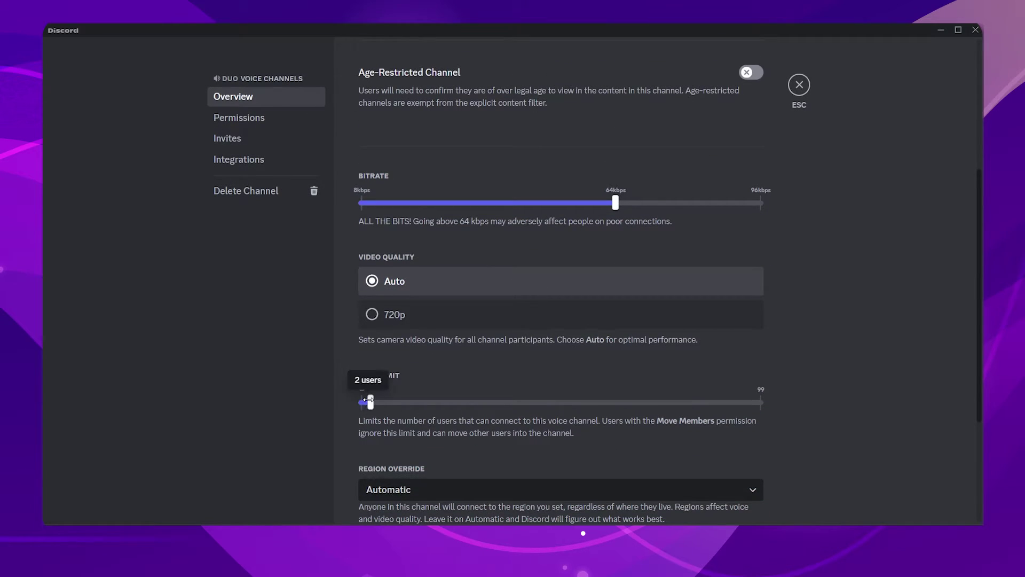
{"action": "left_click", "coordinate": [720, 497]}
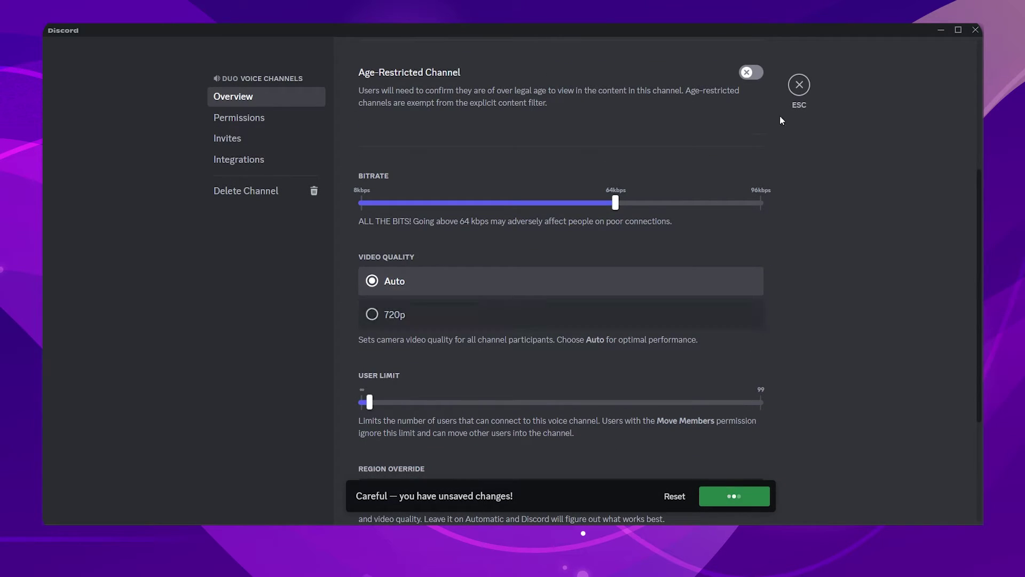
{"action": "left_click", "coordinate": [799, 84]}
Set the Trio voice channel's user limit to 3 and save
{"action": "left_click", "coordinate": [218, 407]}
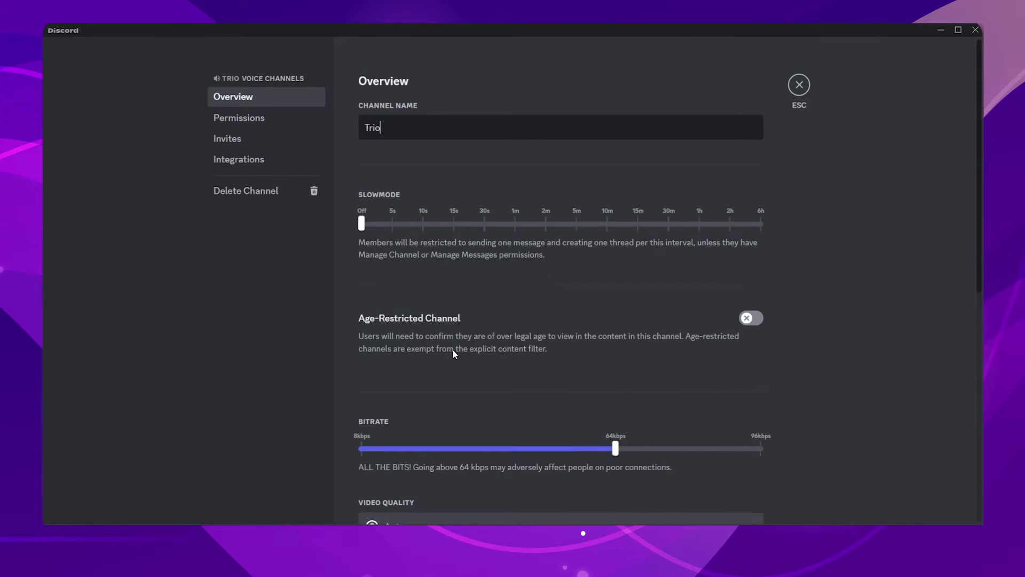
{"action": "scroll", "coordinate": [453, 348], "scroll_direction": "down", "scroll_amount": 5}
{"action": "left_click_drag", "start_coordinate": [362, 341], "coordinate": [373, 340]}
{"action": "left_click", "coordinate": [727, 496]}
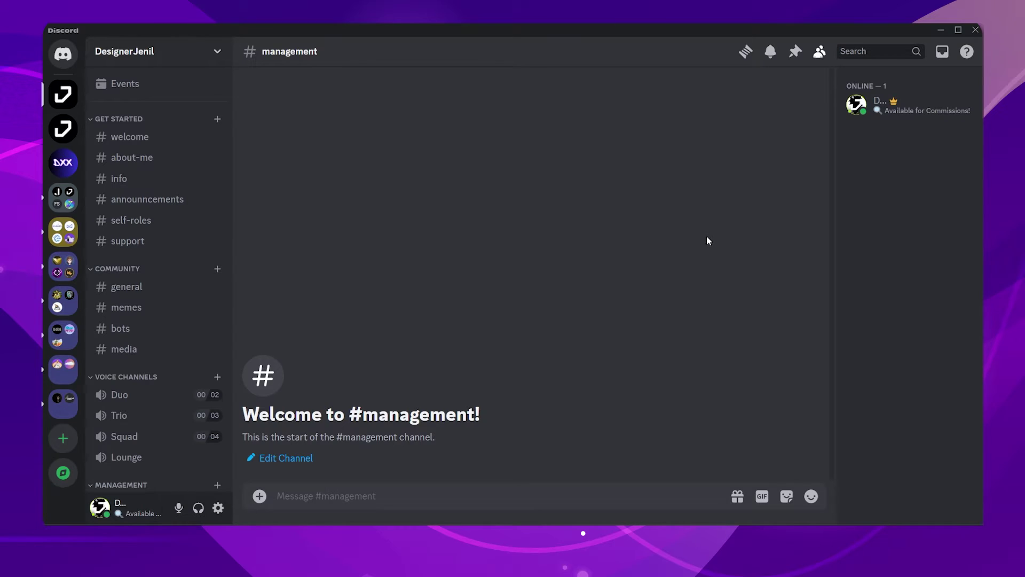
In Server Settings Overview, keep general as the system messages channel
{"action": "left_click", "coordinate": [194, 63]}
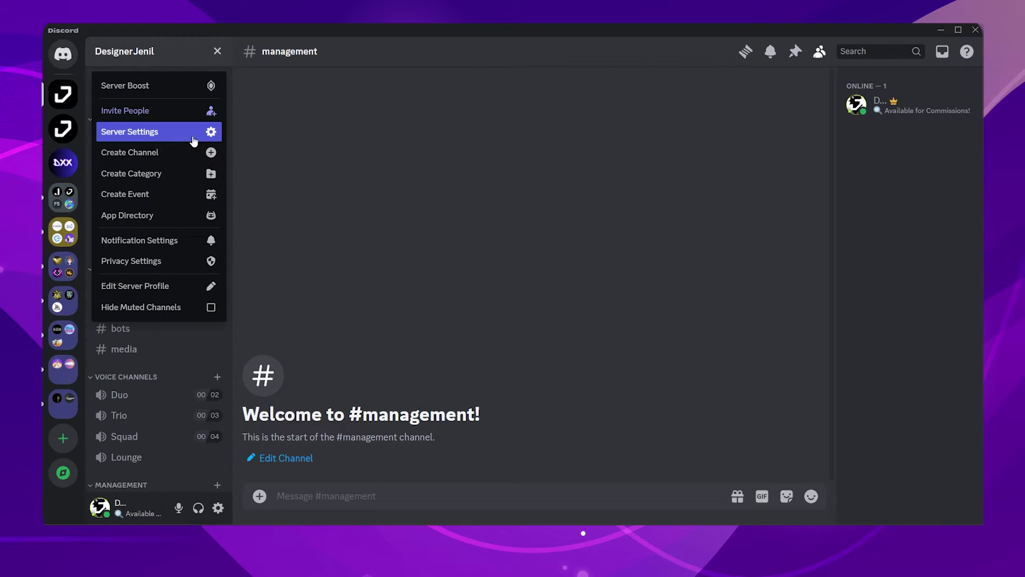
{"action": "left_click", "coordinate": [194, 133]}
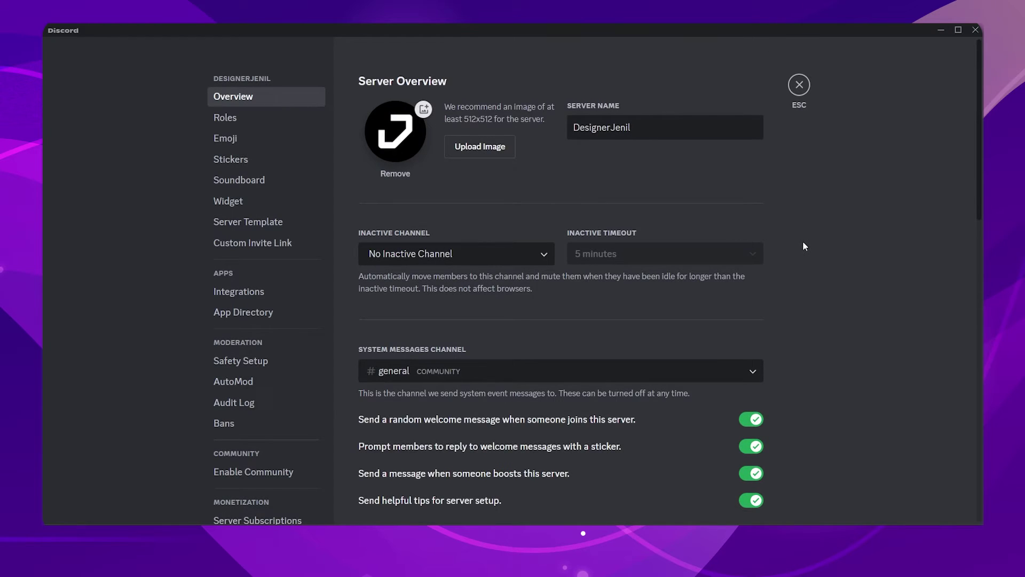
{"action": "scroll", "coordinate": [804, 242], "scroll_direction": "down", "scroll_amount": 3}
{"action": "left_click", "coordinate": [508, 193]}
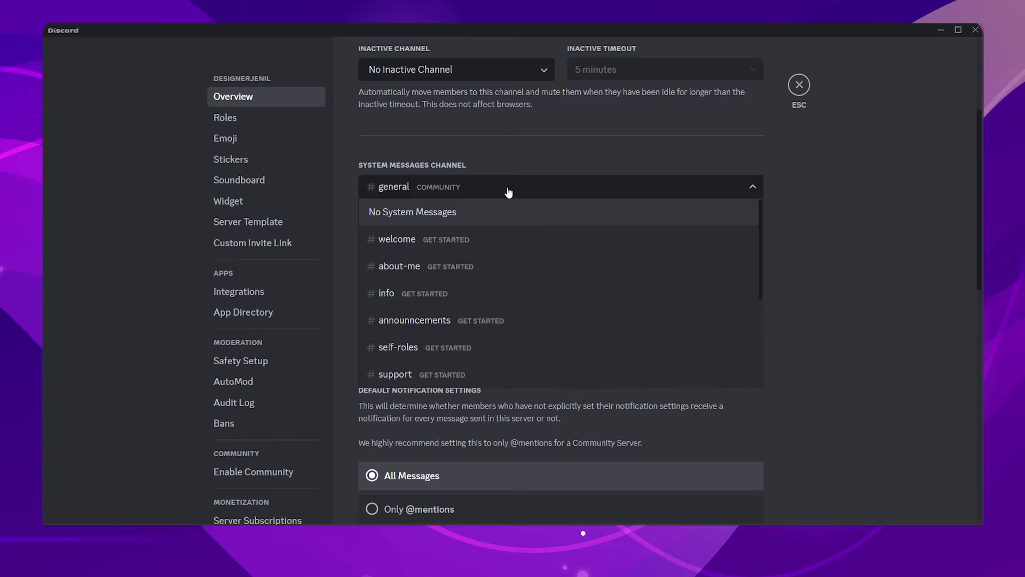
{"action": "scroll", "coordinate": [464, 298], "scroll_direction": "down", "scroll_amount": 2}
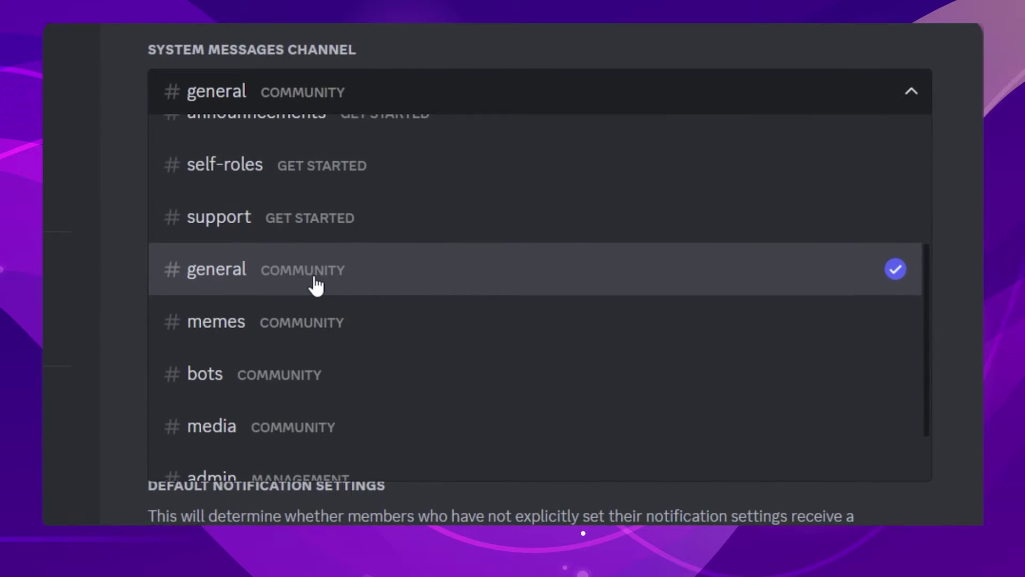
{"action": "left_click", "coordinate": [316, 282]}
{"action": "left_click", "coordinate": [899, 192]}
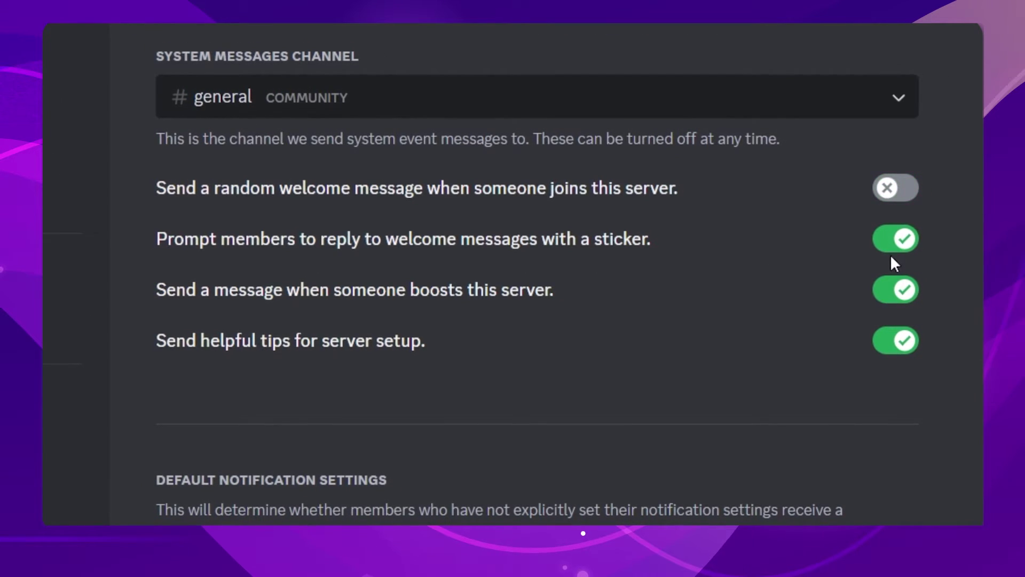
{"action": "left_click", "coordinate": [897, 242]}
{"action": "left_click", "coordinate": [898, 342]}
{"action": "scroll", "coordinate": [837, 436], "scroll_direction": "down", "scroll_amount": 5}
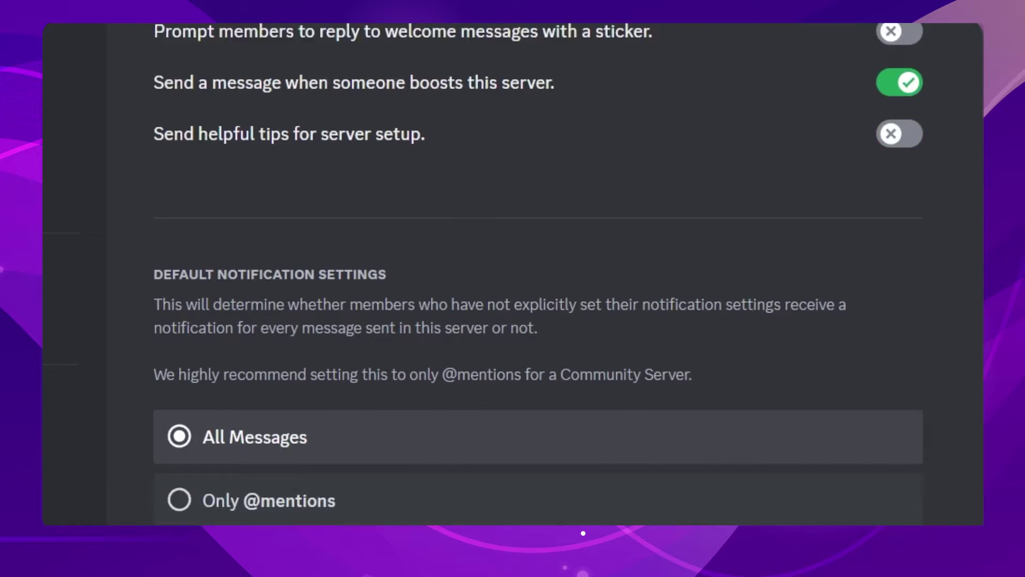
{"action": "left_click", "coordinate": [307, 364]}
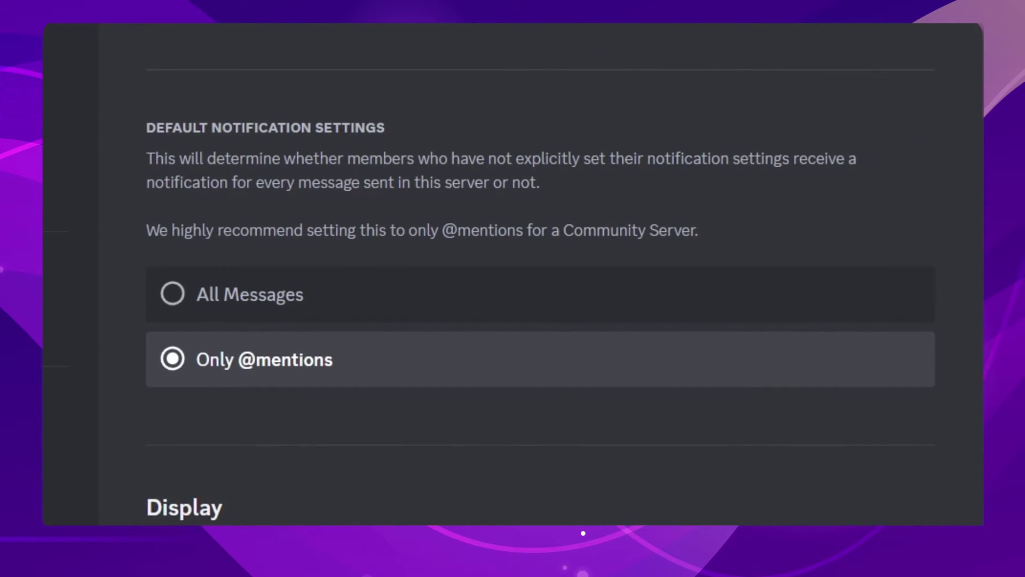
{"action": "left_click", "coordinate": [733, 474]}
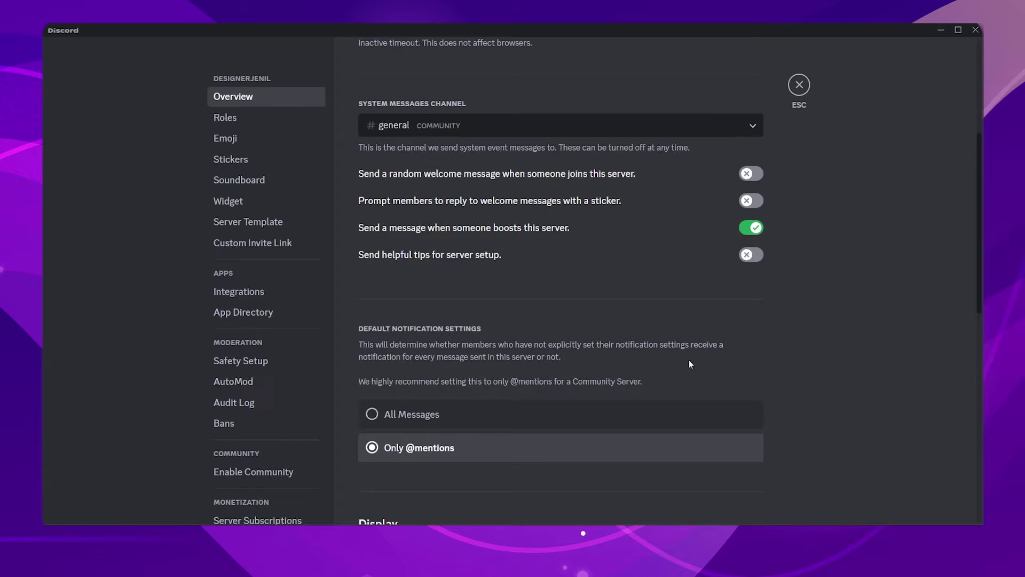
{"action": "left_click", "coordinate": [227, 117]}
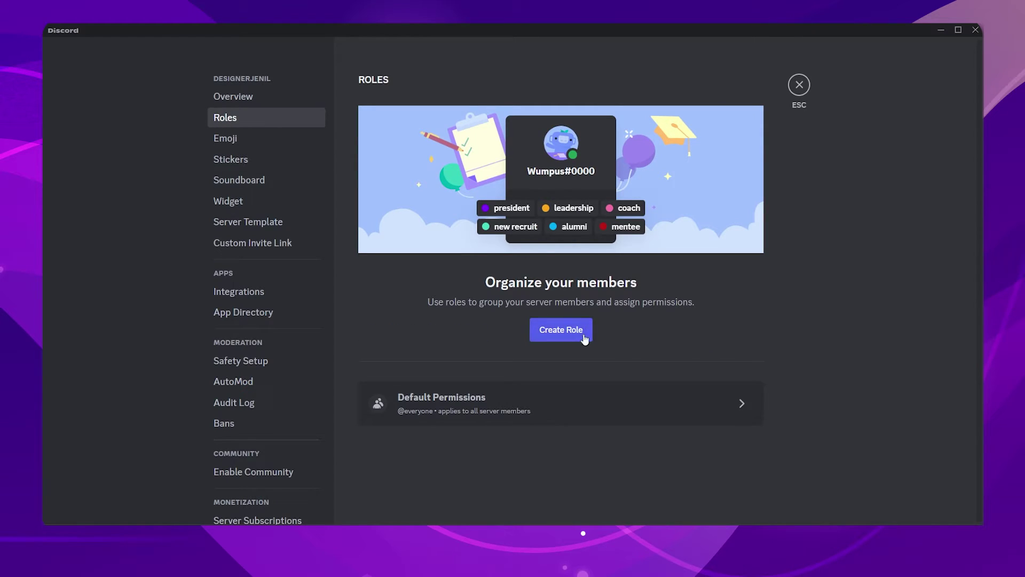
Create a green role named Founder, displayed separately from online members
{"action": "left_click", "coordinate": [560, 329]}
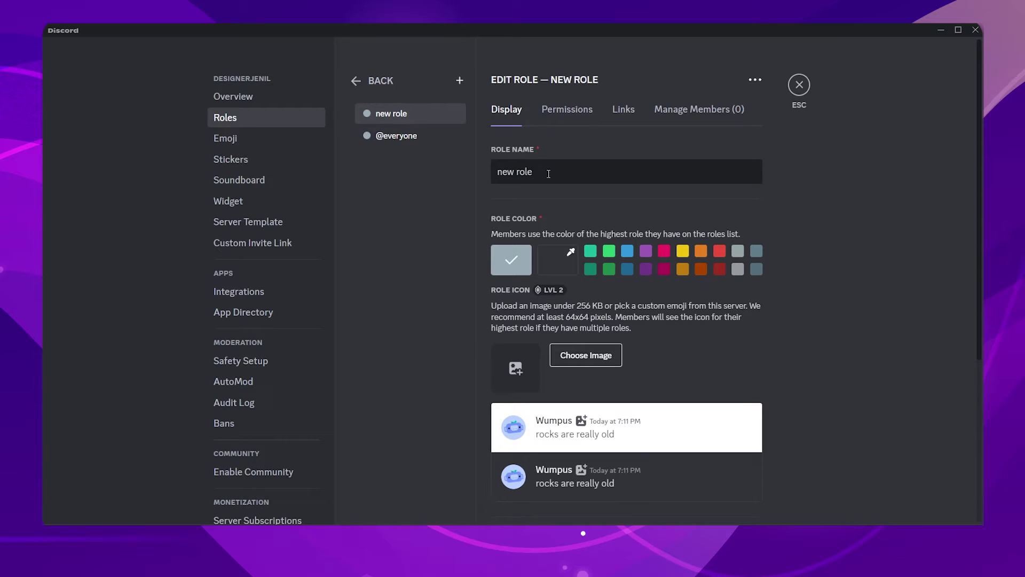
{"action": "left_click_drag", "start_coordinate": [549, 173], "coordinate": [434, 179]}
{"action": "type", "text": "Fo"}
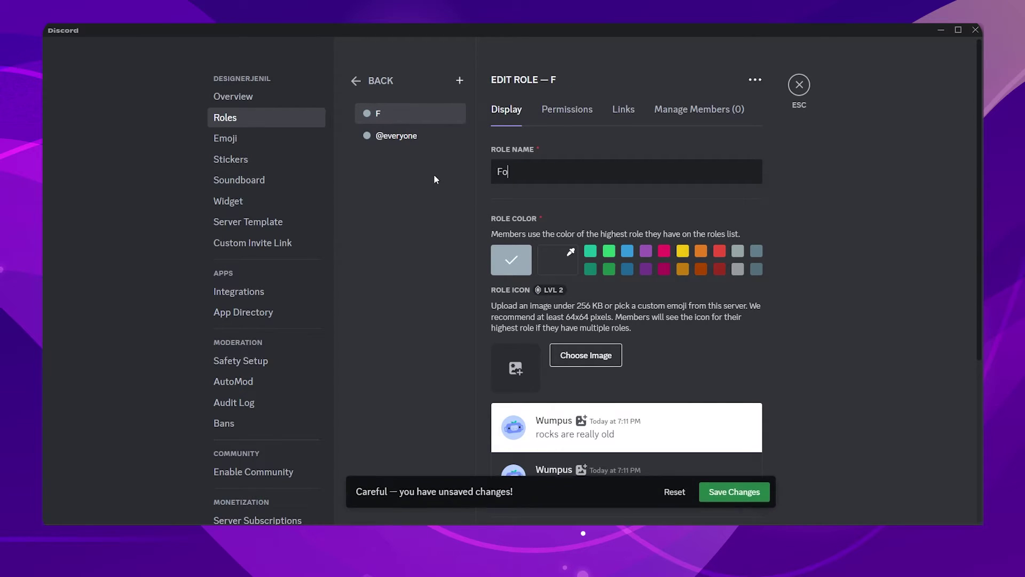
{"action": "type", "text": "under"}
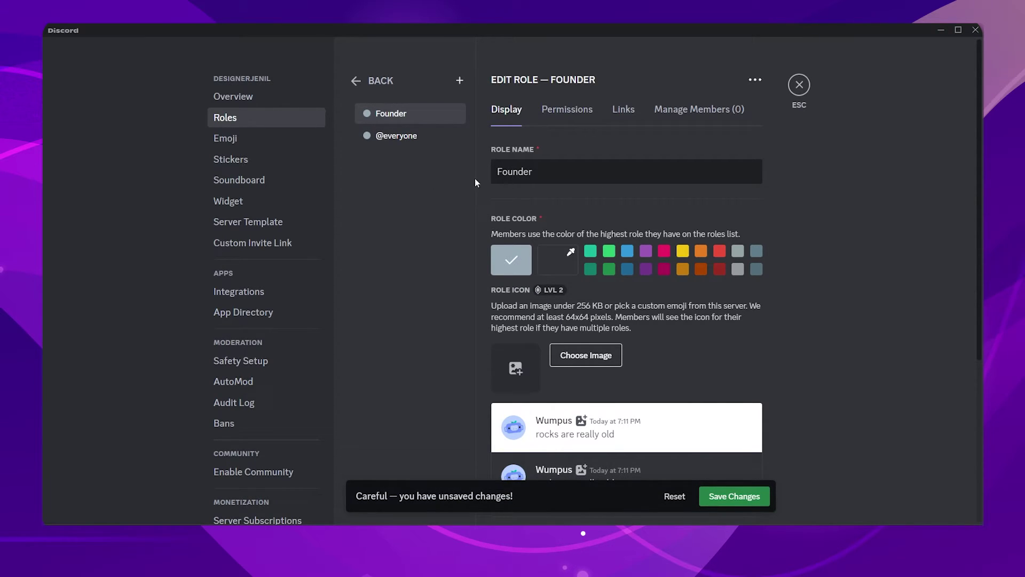
{"action": "left_click", "coordinate": [608, 261]}
{"action": "scroll", "coordinate": [643, 371], "scroll_direction": "down", "scroll_amount": 4}
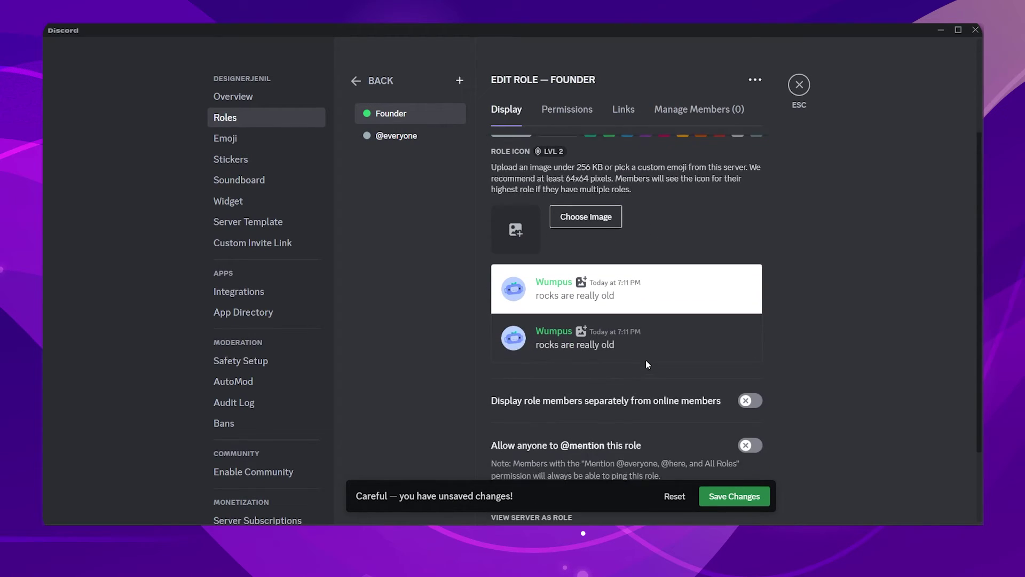
{"action": "left_click", "coordinate": [744, 354]}
{"action": "scroll", "coordinate": [658, 295], "scroll_direction": "up", "scroll_amount": 3}
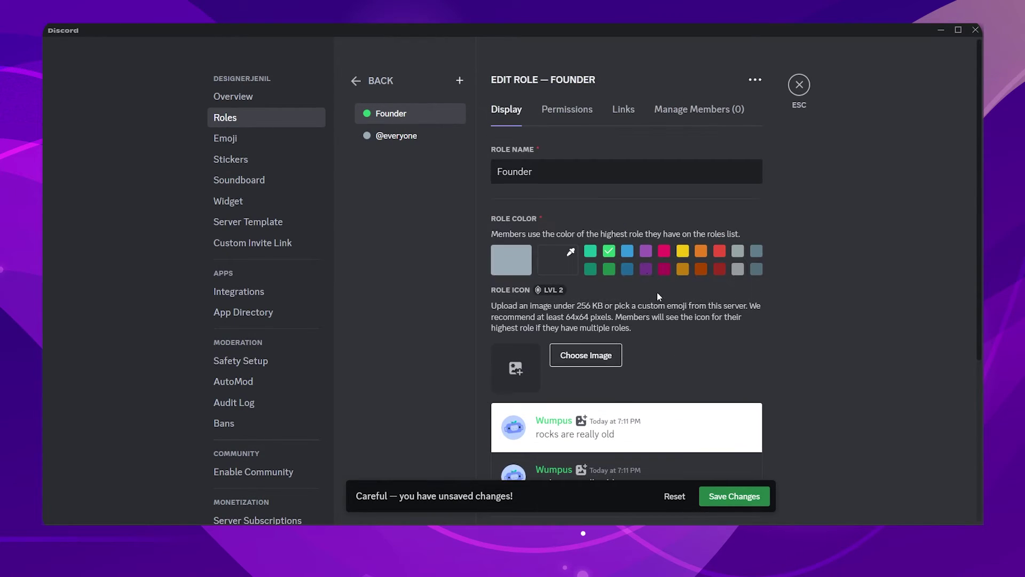
Give Founder View Channels, Manage Expressions, View Audit Log, Manage Events and Administrator, then save
{"action": "left_click", "coordinate": [568, 114]}
{"action": "left_click", "coordinate": [742, 206]}
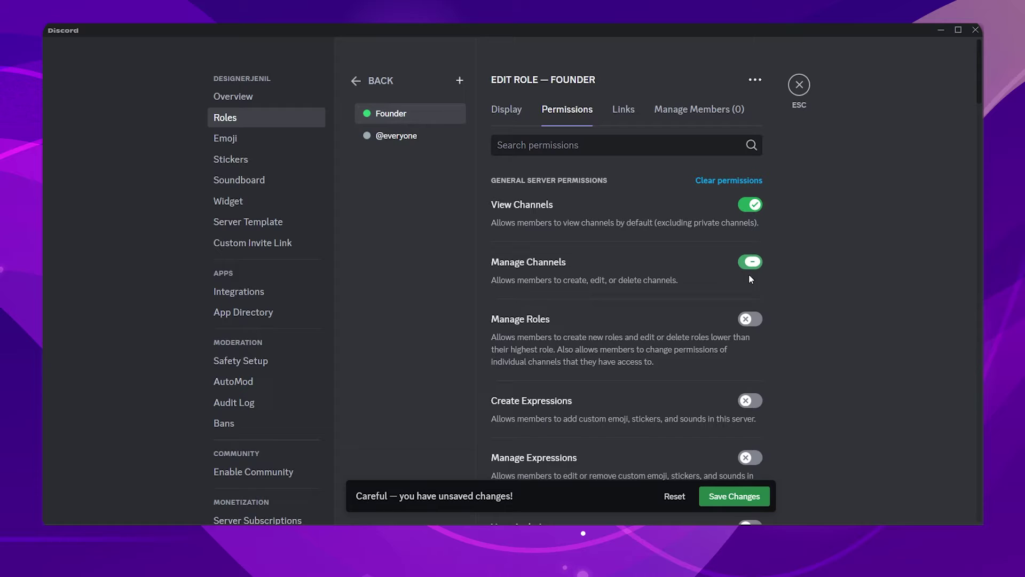
{"action": "scroll", "coordinate": [753, 325], "scroll_direction": "down", "scroll_amount": 2}
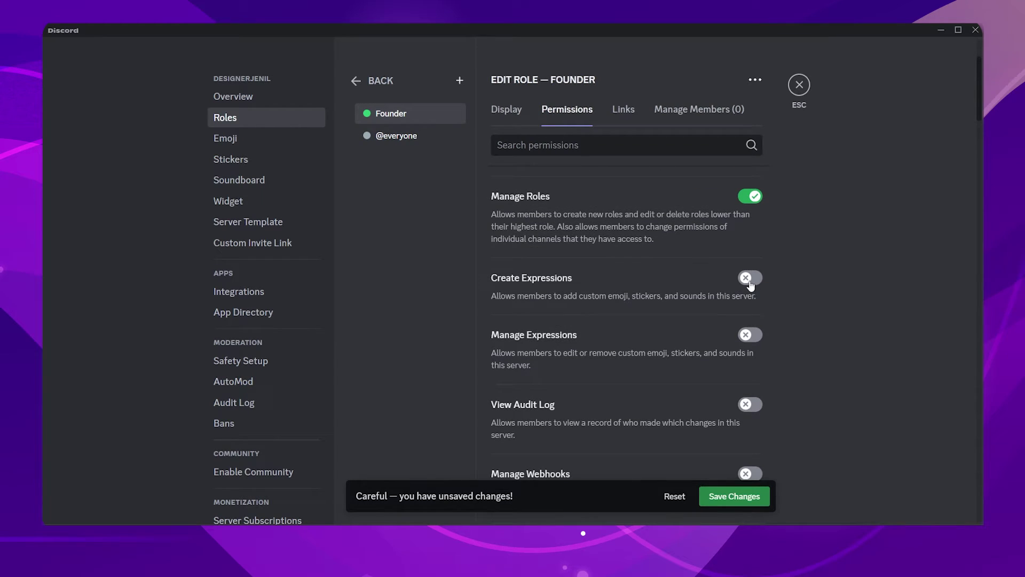
{"action": "left_click", "coordinate": [749, 335]}
{"action": "scroll", "coordinate": [747, 309], "scroll_direction": "down", "scroll_amount": 2}
{"action": "left_click", "coordinate": [750, 282]}
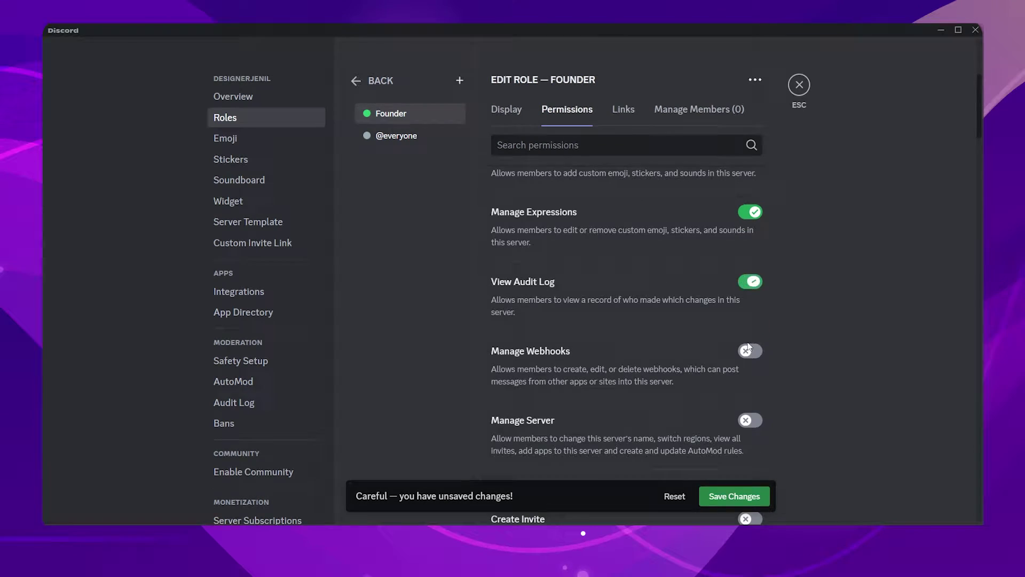
{"action": "left_click", "coordinate": [750, 314]}
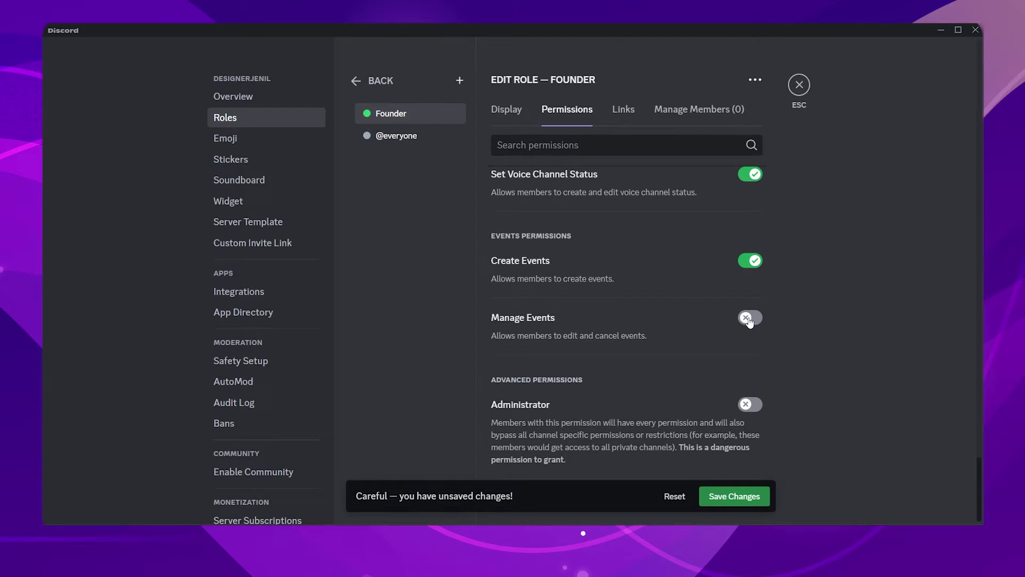
{"action": "left_click", "coordinate": [750, 400]}
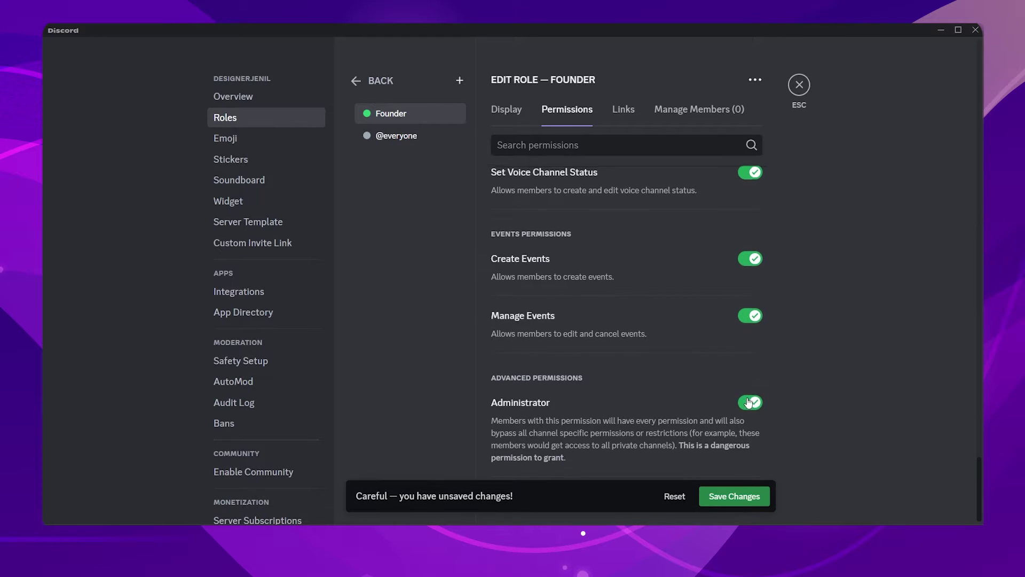
{"action": "left_click", "coordinate": [737, 496]}
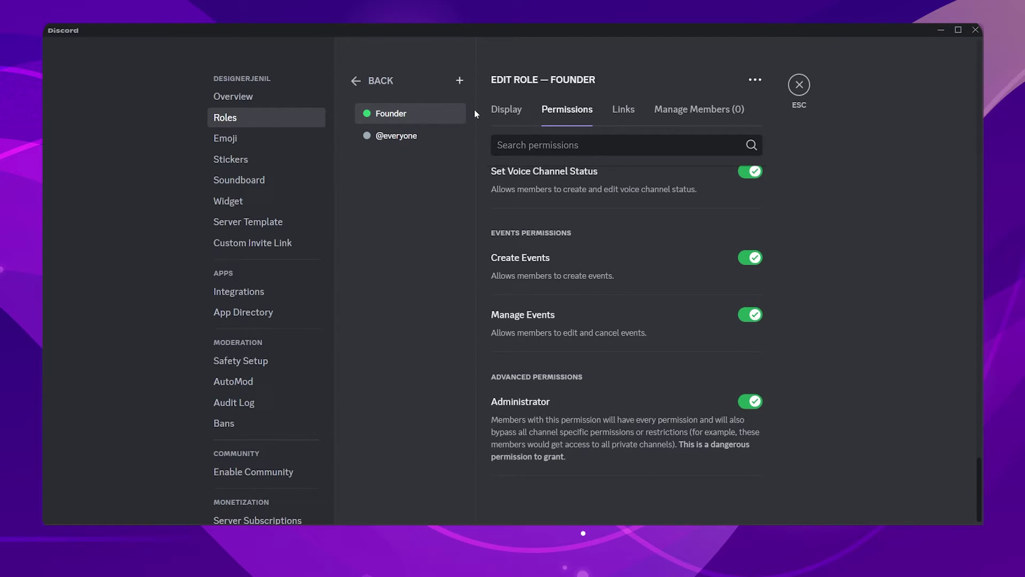
Create a role named Admin, colour it purple, display it separately, grant Administrator, and save
{"action": "left_click", "coordinate": [460, 81]}
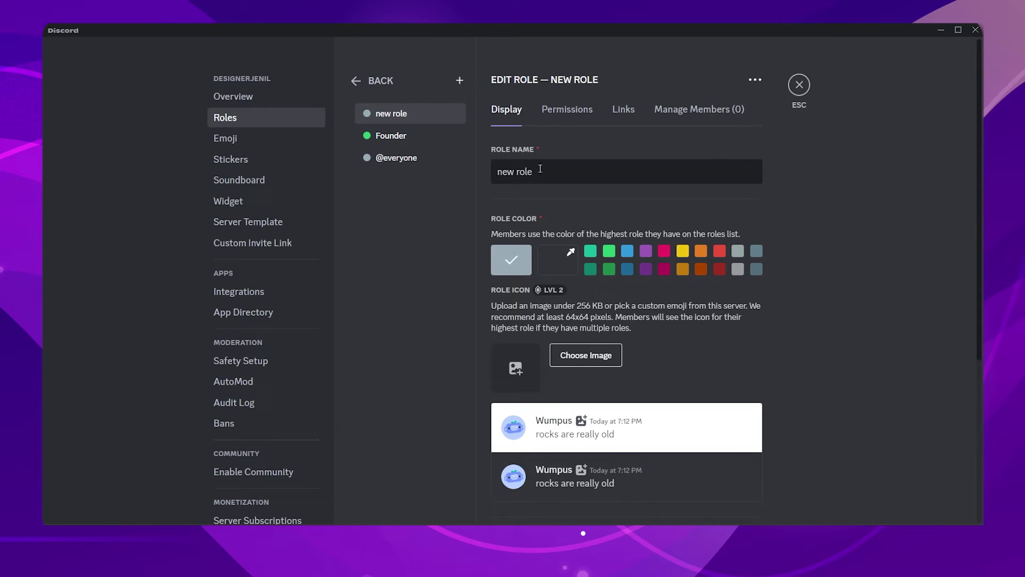
{"action": "left_click_drag", "start_coordinate": [538, 172], "coordinate": [485, 179]}
{"action": "type", "text": "Admin"}
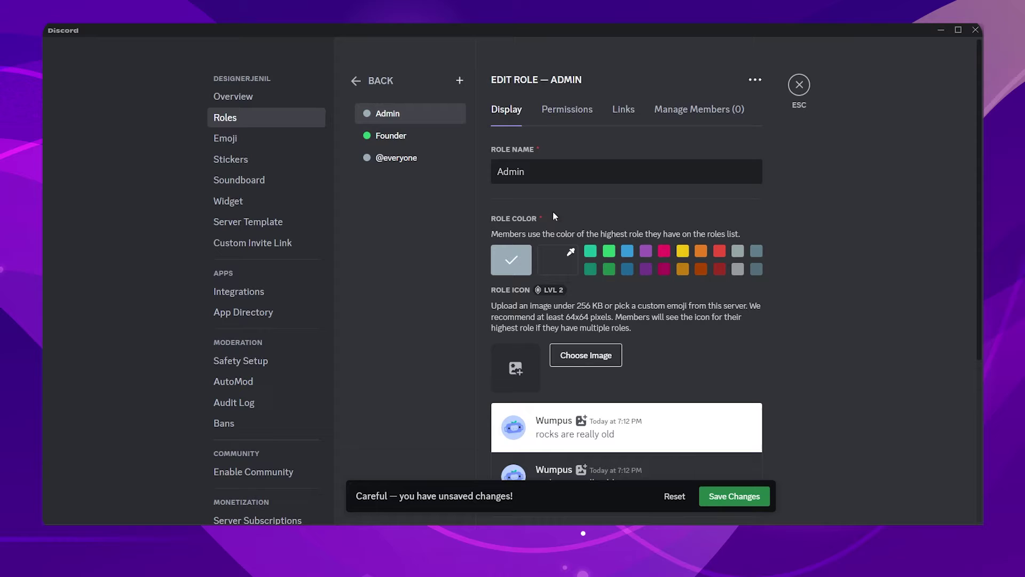
{"action": "left_click", "coordinate": [646, 252]}
{"action": "scroll", "coordinate": [656, 275], "scroll_direction": "down", "scroll_amount": 5}
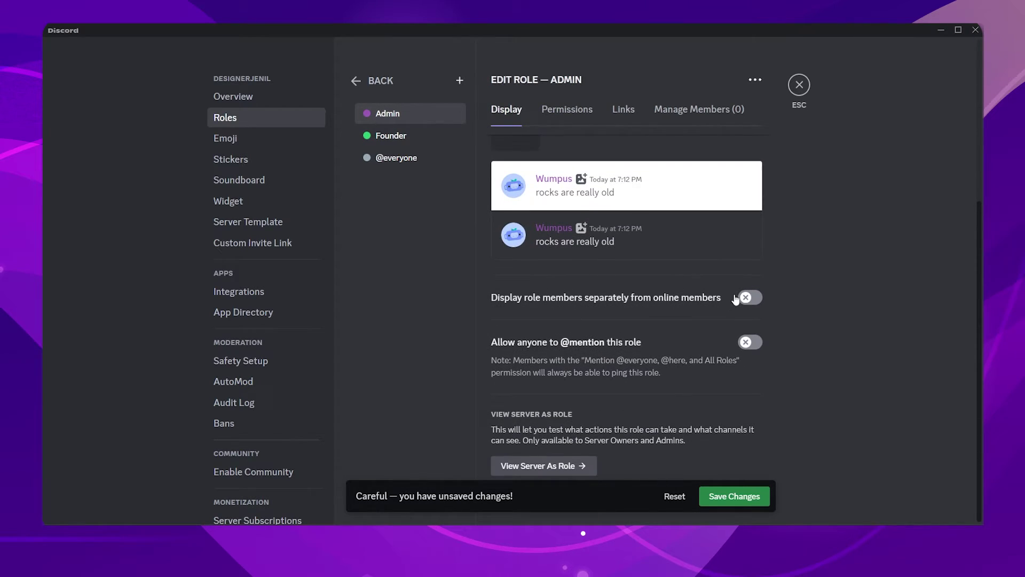
{"action": "left_click", "coordinate": [751, 298]}
{"action": "left_click", "coordinate": [571, 115]}
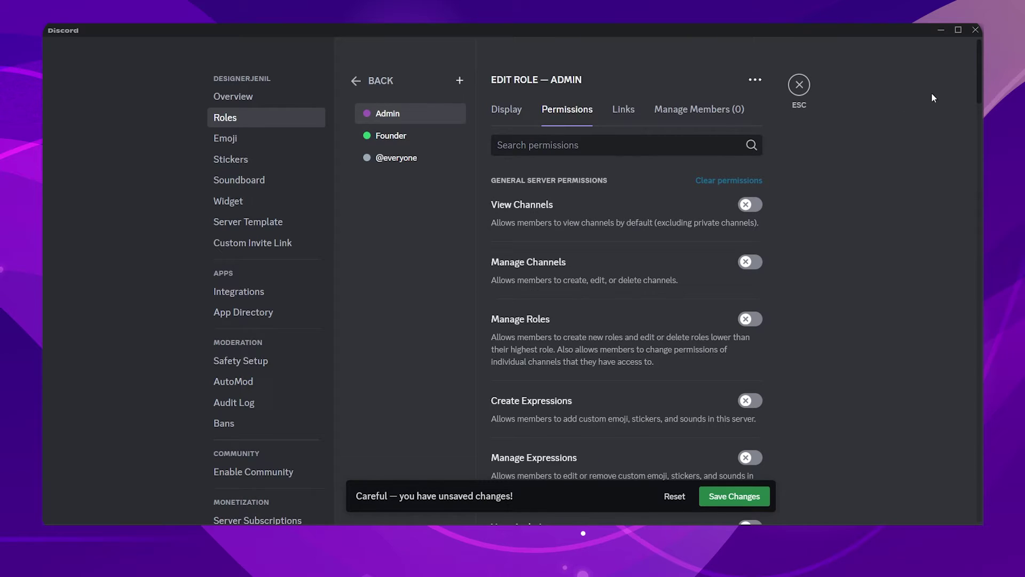
{"action": "scroll", "coordinate": [982, 87], "scroll_direction": "down", "scroll_amount": 15}
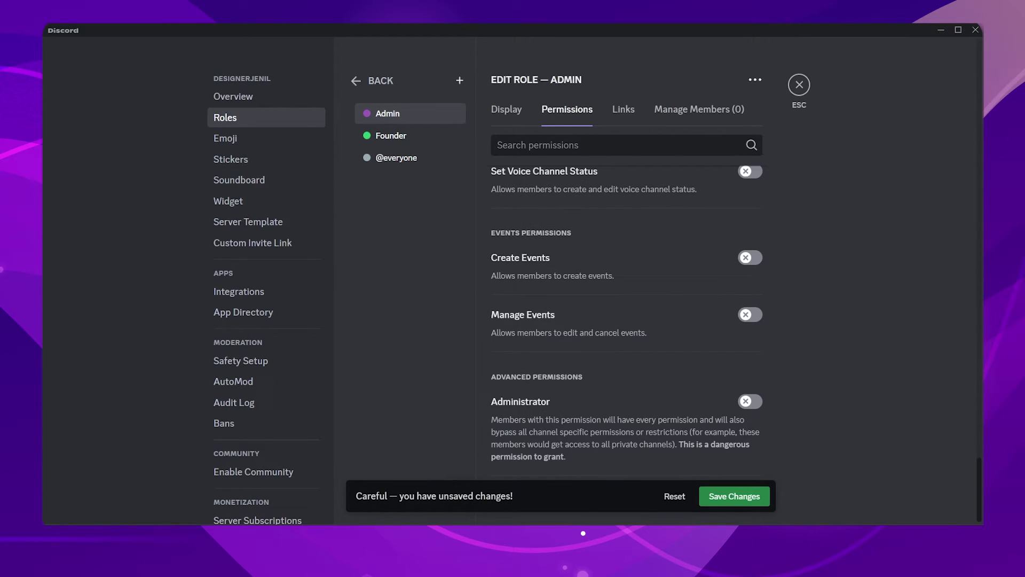
{"action": "left_click", "coordinate": [750, 401]}
{"action": "left_click", "coordinate": [724, 488]}
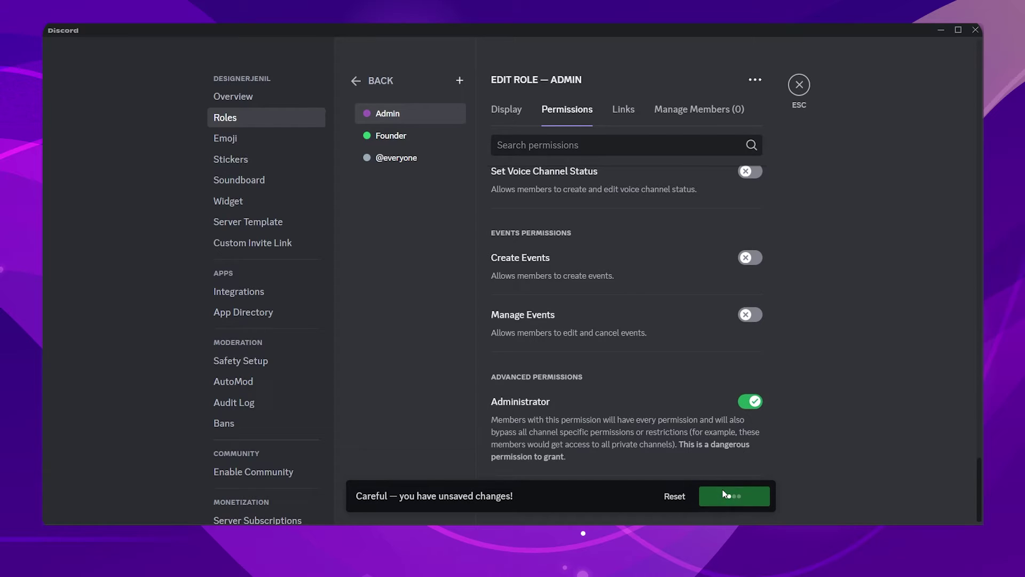
Create a yellow Moderator role displayed separately from online members and save it
{"action": "left_click", "coordinate": [460, 80]}
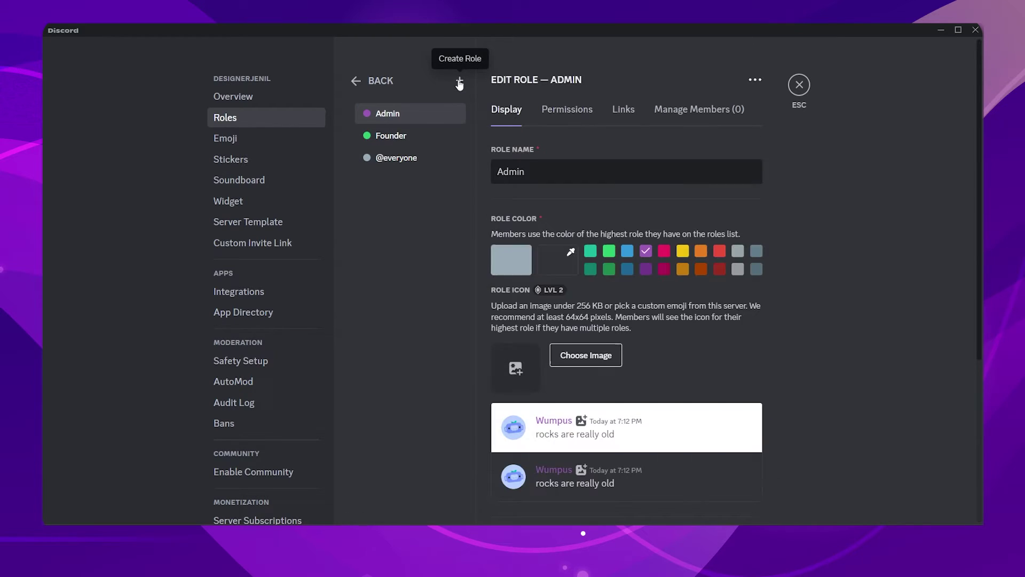
{"action": "left_click_drag", "start_coordinate": [540, 171], "coordinate": [473, 171]}
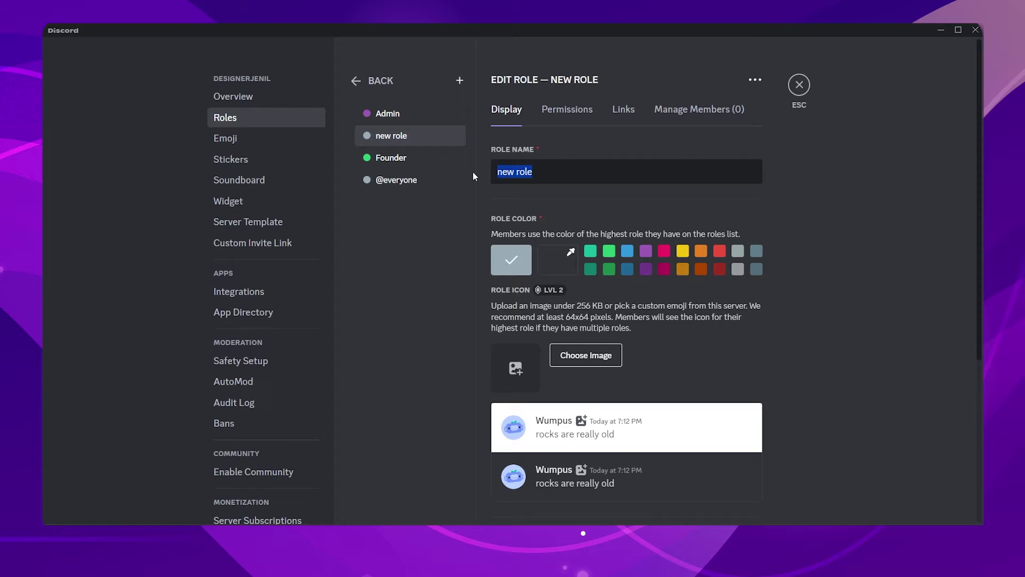
{"action": "type", "text": "Moderator"}
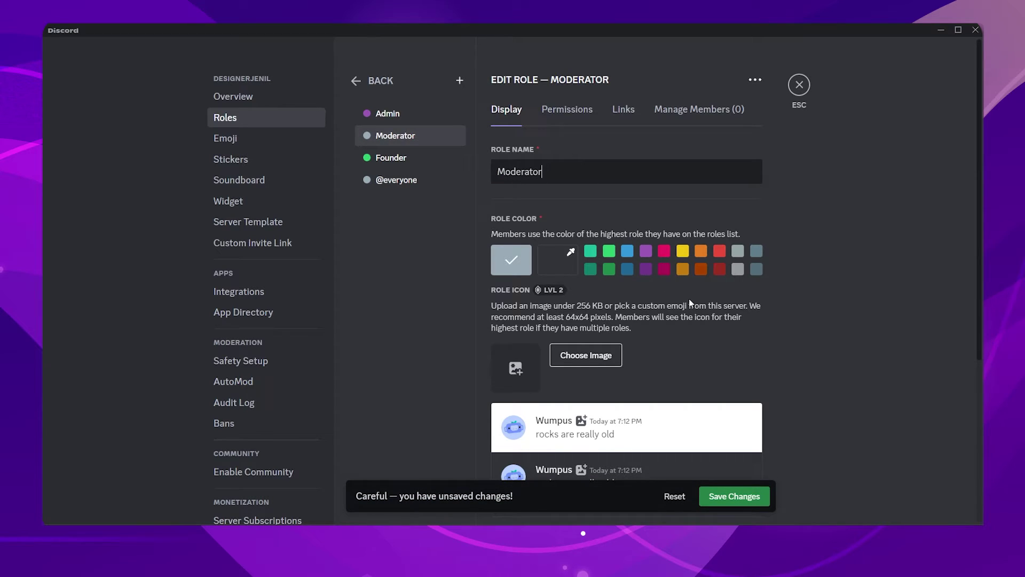
{"action": "scroll", "coordinate": [716, 320], "scroll_direction": "down", "scroll_amount": 5}
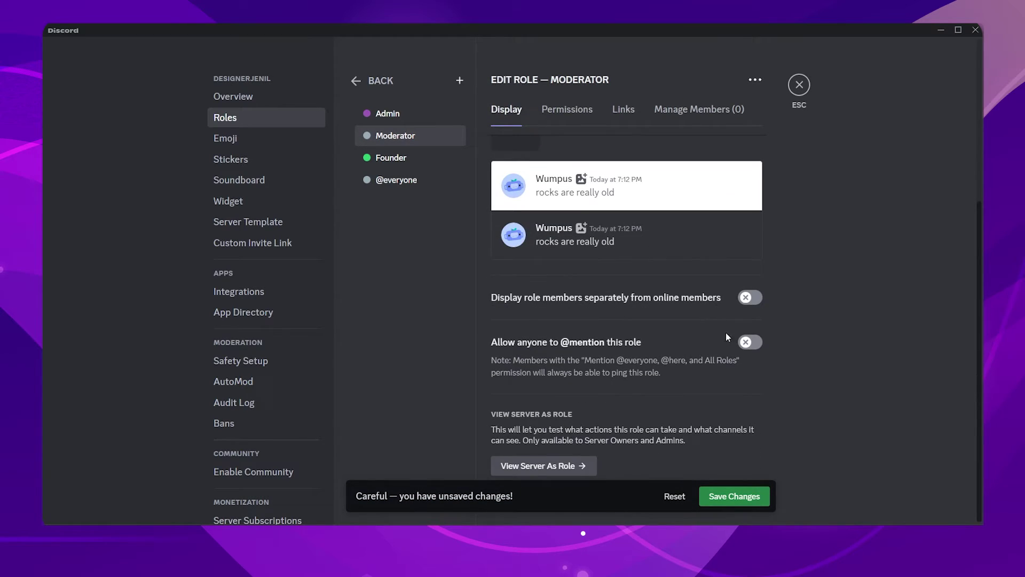
{"action": "left_click", "coordinate": [749, 299]}
{"action": "scroll", "coordinate": [636, 273], "scroll_direction": "up", "scroll_amount": 4}
{"action": "left_click", "coordinate": [683, 194]}
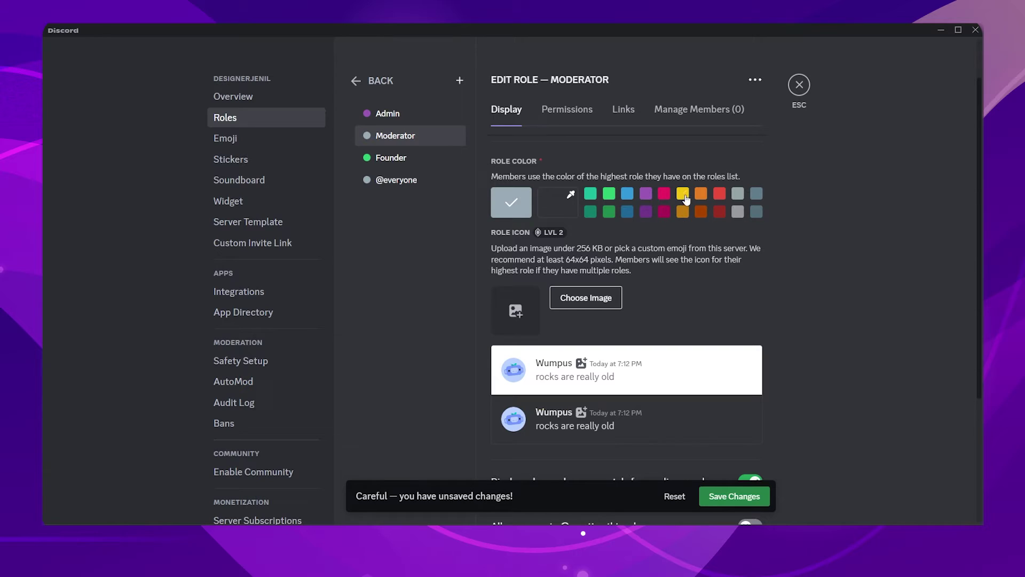
{"action": "left_click", "coordinate": [734, 496]}
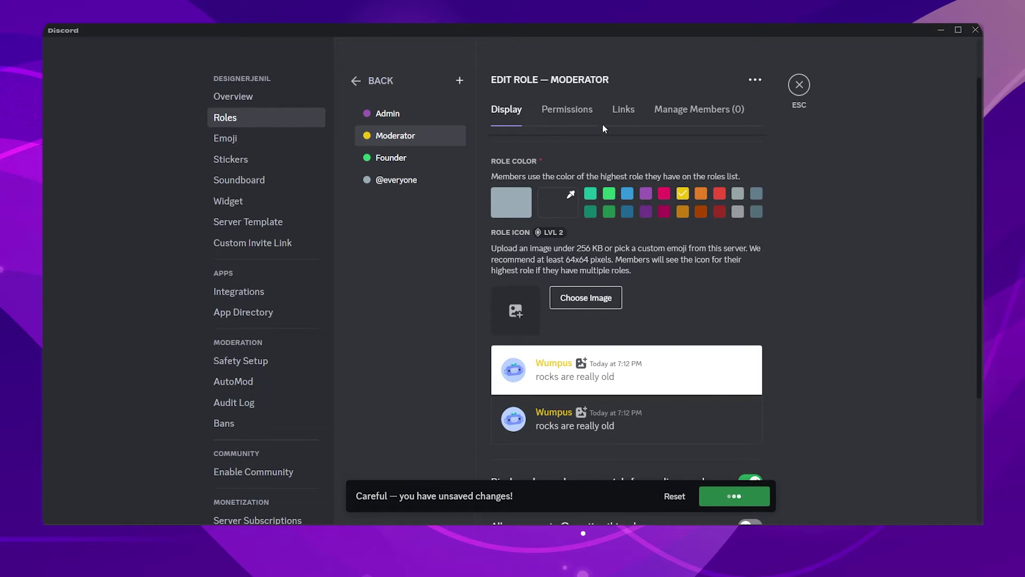
Allow Moderator to change its own nickname and manage members' nicknames
{"action": "left_click", "coordinate": [576, 110]}
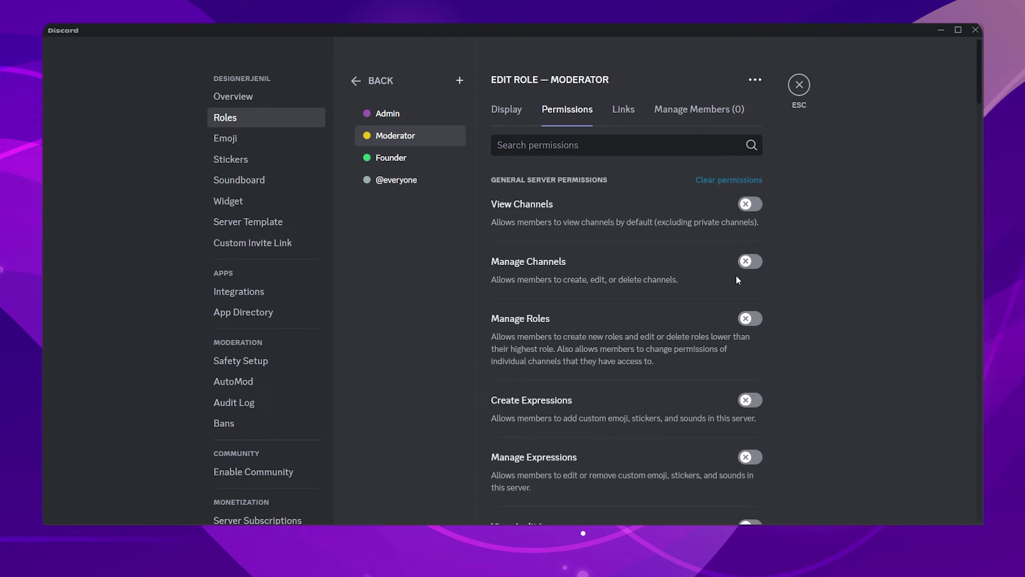
{"action": "scroll", "coordinate": [736, 277], "scroll_direction": "down", "scroll_amount": 9}
{"action": "scroll", "coordinate": [731, 317], "scroll_direction": "down", "scroll_amount": 3}
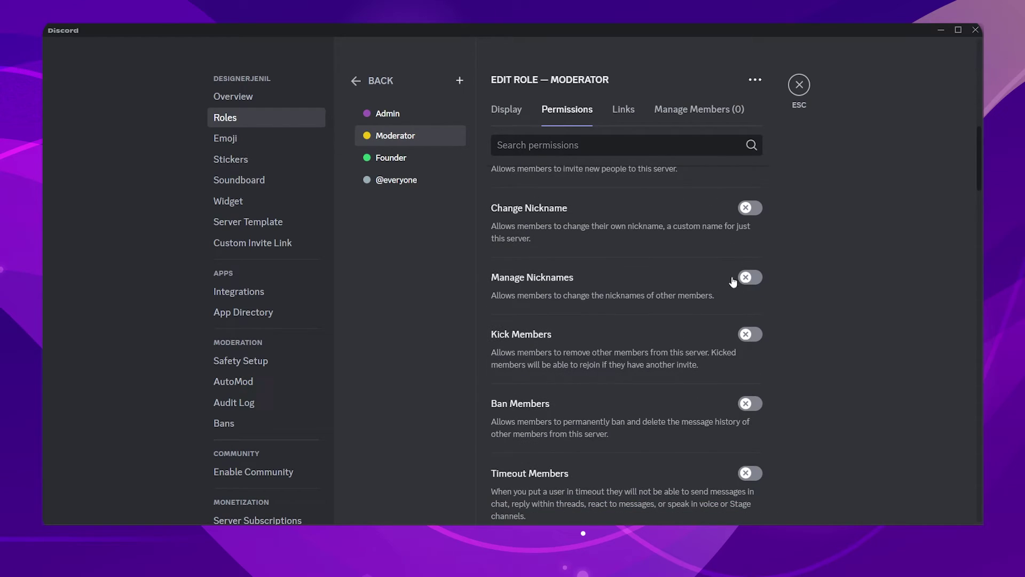
{"action": "left_click", "coordinate": [749, 209]}
{"action": "left_click", "coordinate": [749, 279]}
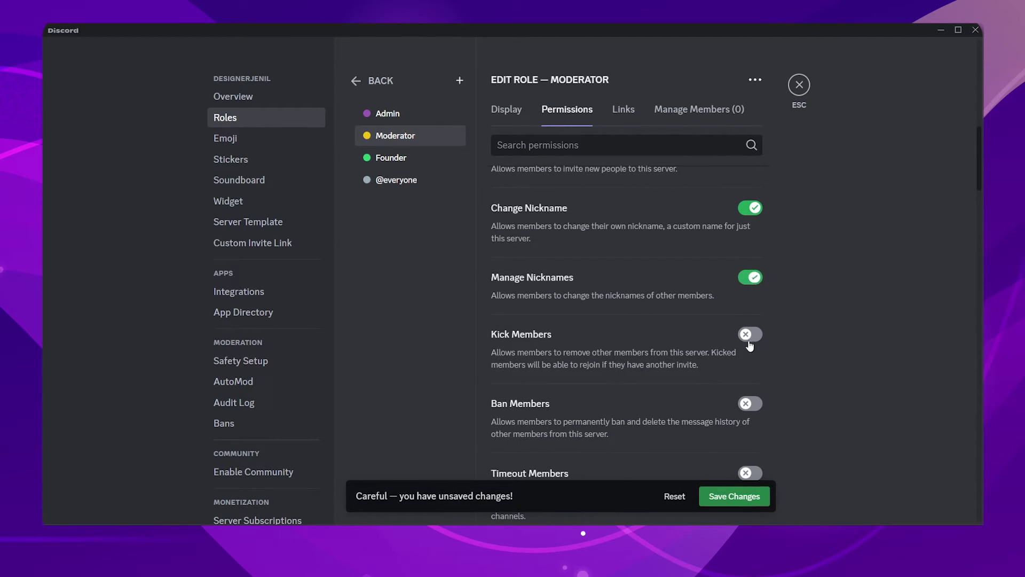
Grant Moderator the Priority Speaker, Mute Members and Deafen Members voice permissions
{"action": "scroll", "coordinate": [746, 405], "scroll_direction": "down", "scroll_amount": 7}
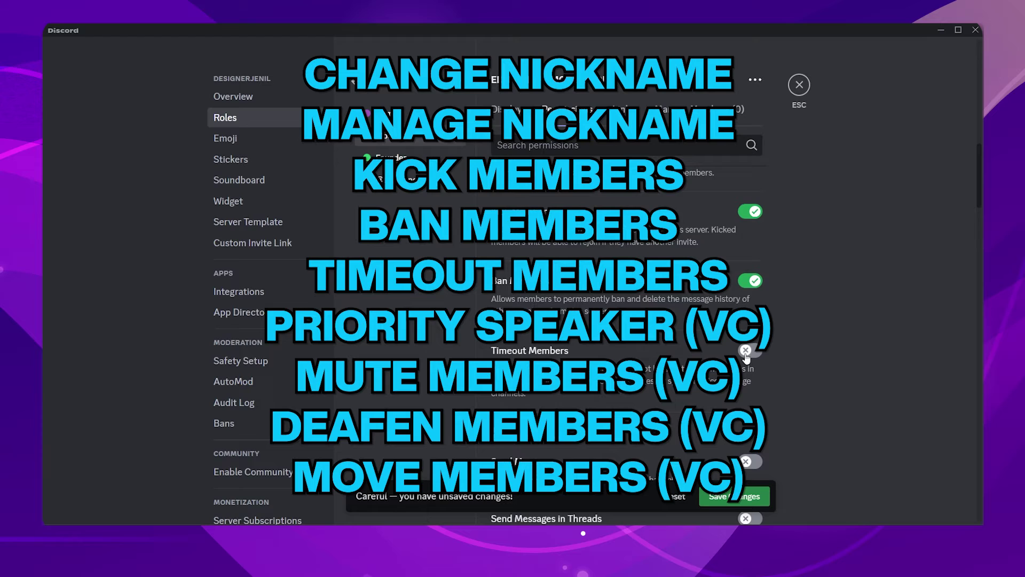
{"action": "scroll", "coordinate": [740, 398], "scroll_direction": "down", "scroll_amount": 10}
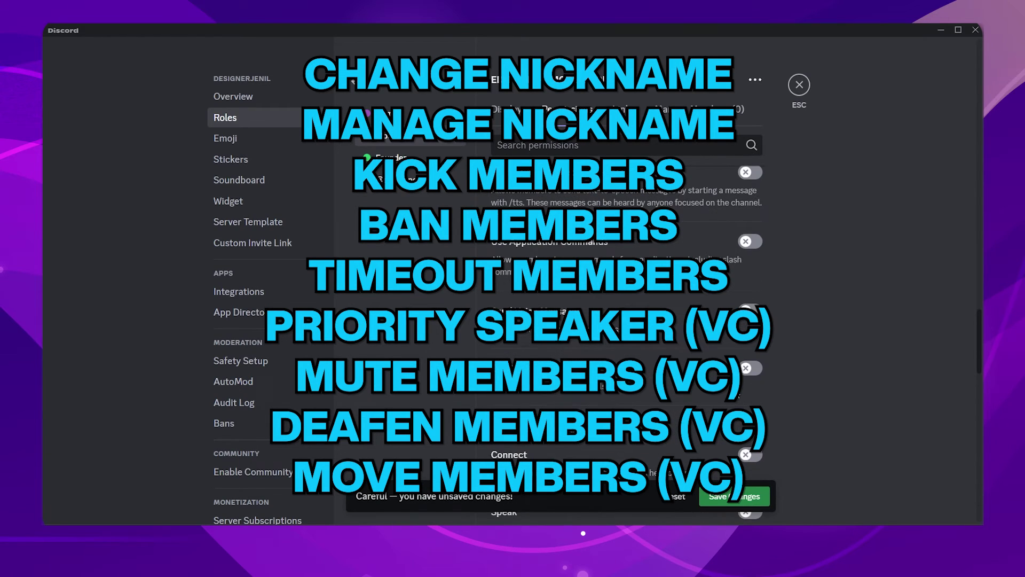
{"action": "scroll", "coordinate": [742, 362], "scroll_direction": "down", "scroll_amount": 4}
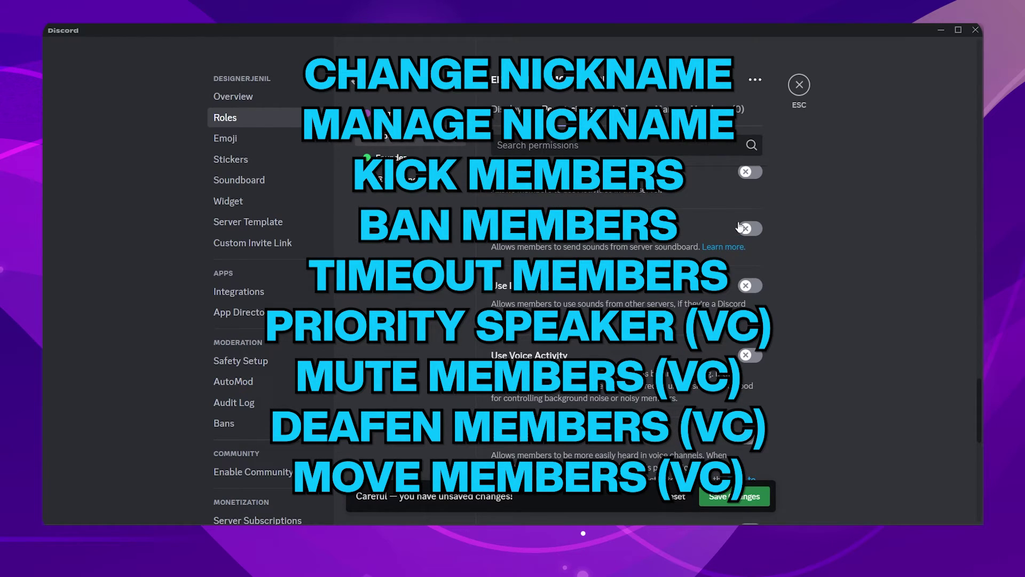
{"action": "scroll", "coordinate": [742, 297], "scroll_direction": "down", "scroll_amount": 4}
{"action": "left_click", "coordinate": [749, 253]}
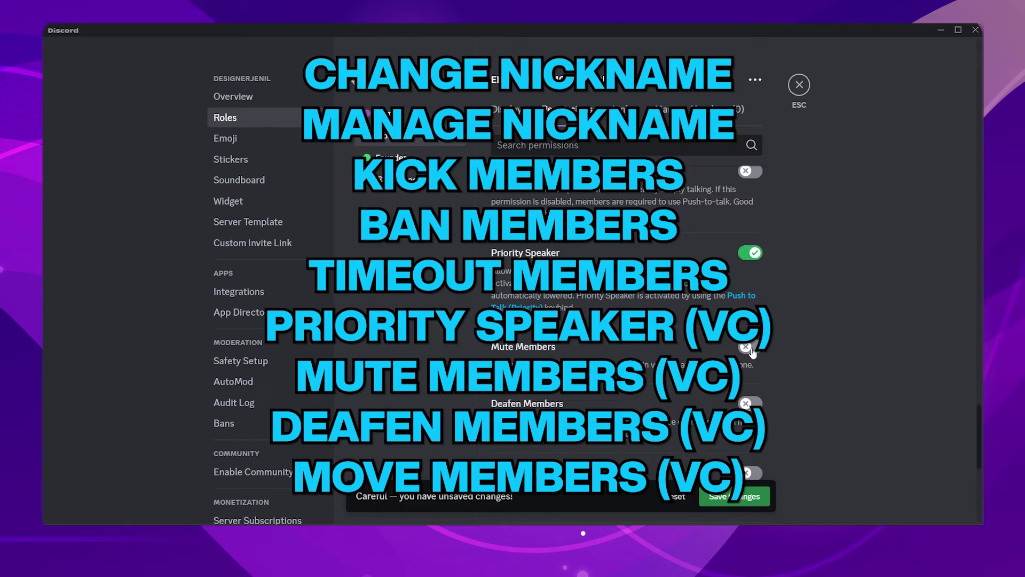
{"action": "left_click", "coordinate": [747, 347]}
{"action": "left_click", "coordinate": [748, 404]}
{"action": "scroll", "coordinate": [747, 392], "scroll_direction": "down", "scroll_amount": 3}
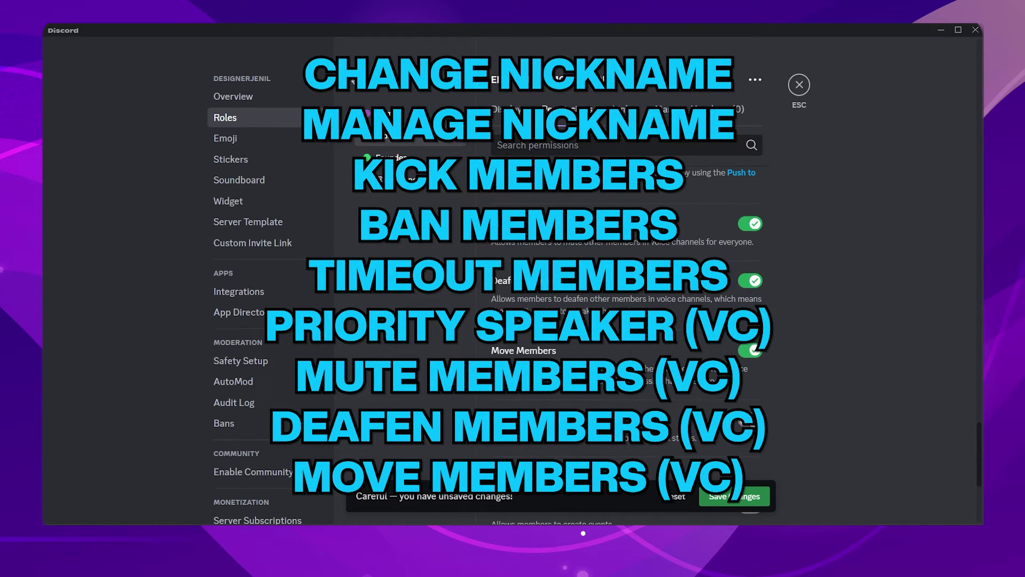
{"action": "scroll", "coordinate": [746, 375], "scroll_direction": "up", "scroll_amount": 6}
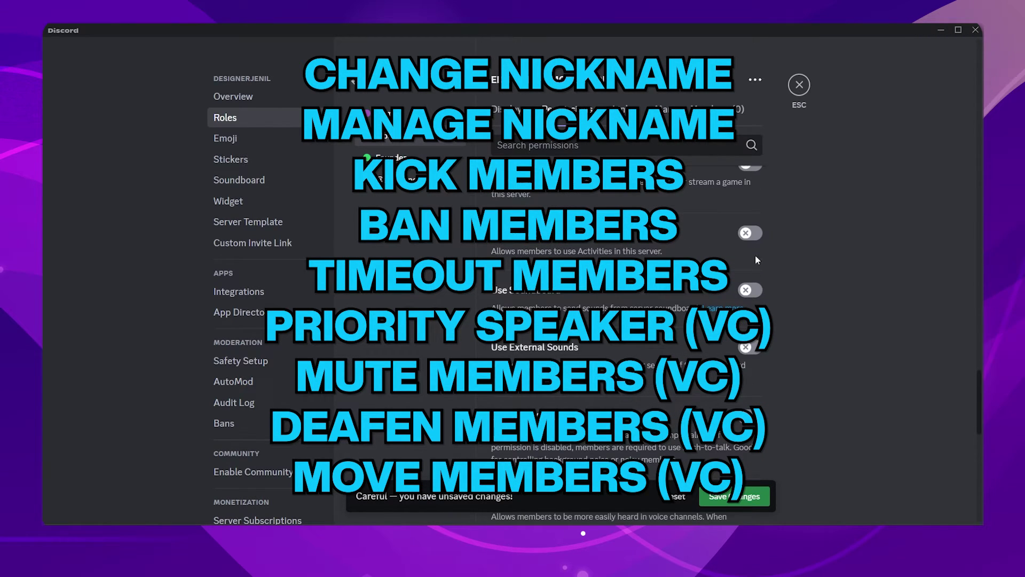
{"action": "scroll", "coordinate": [750, 363], "scroll_direction": "up", "scroll_amount": 2}
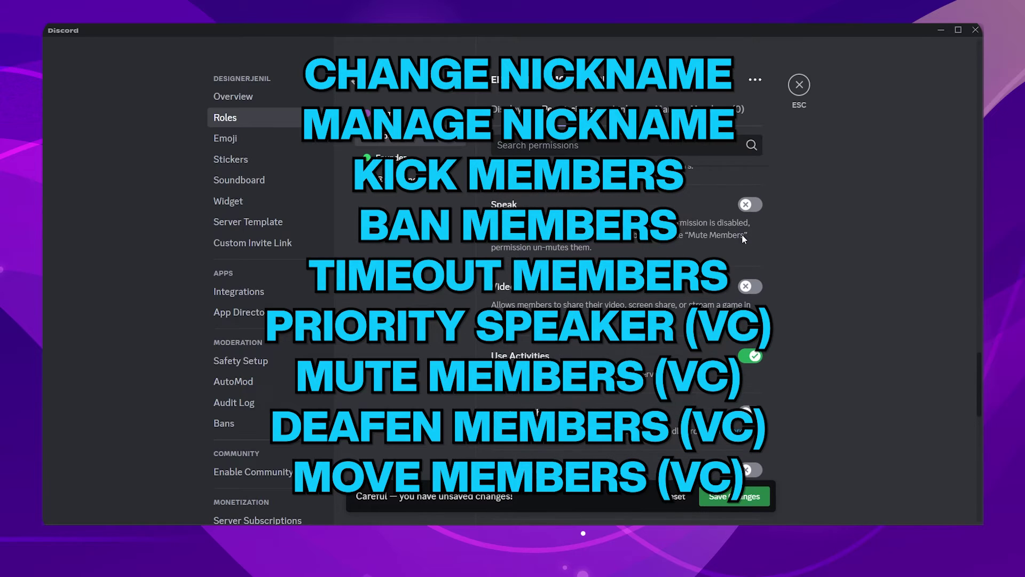
{"action": "scroll", "coordinate": [745, 390], "scroll_direction": "down", "scroll_amount": 2}
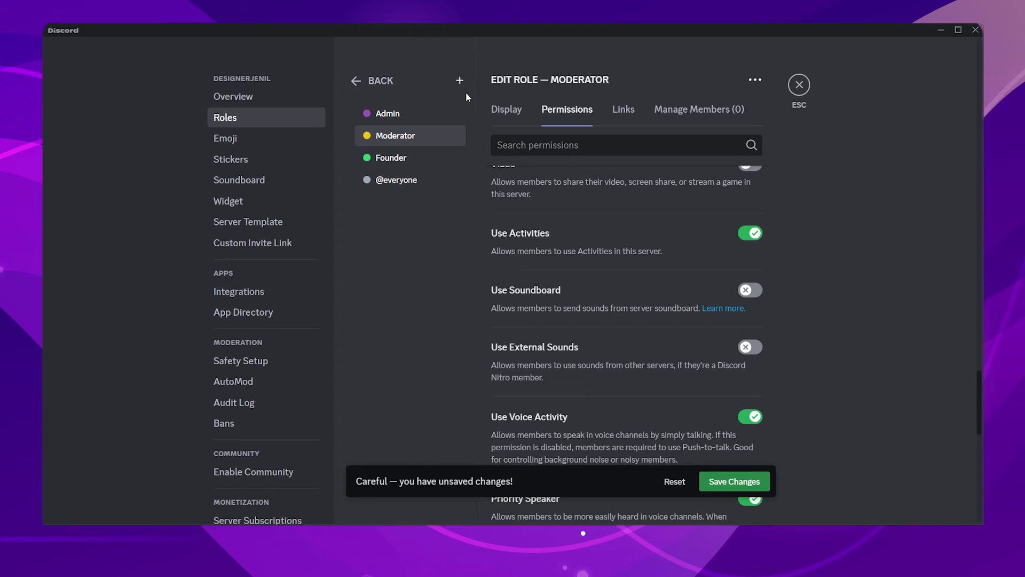
Create a new role named Helper and save it
{"action": "left_click", "coordinate": [460, 80]}
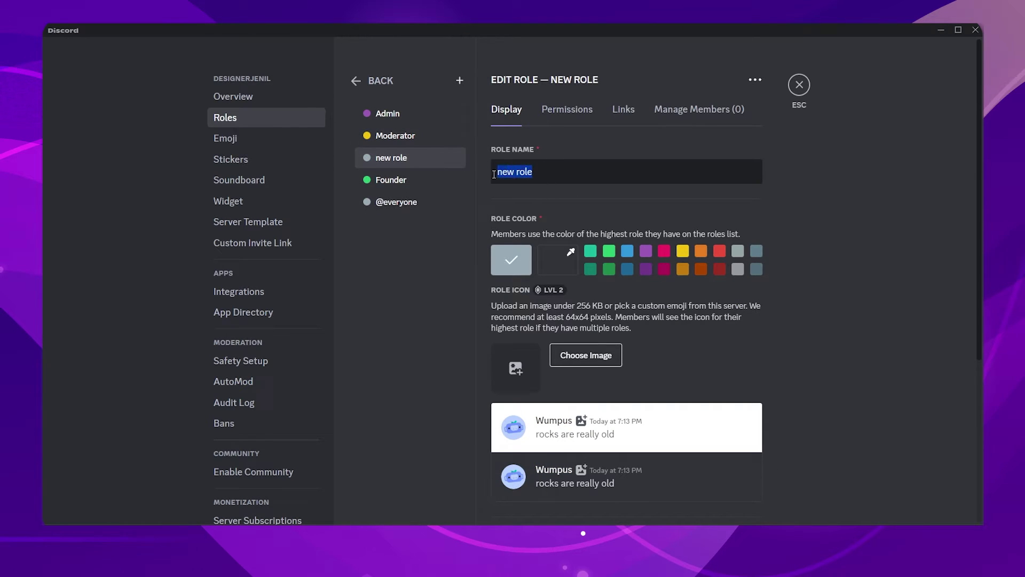
{"action": "type", "text": "Helper"}
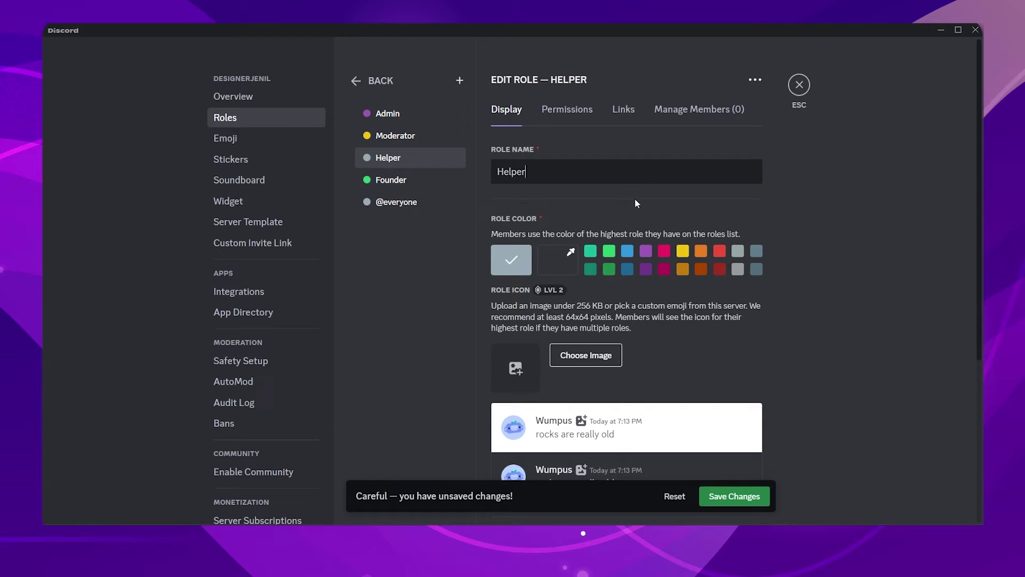
{"action": "scroll", "coordinate": [799, 305], "scroll_direction": "down", "scroll_amount": 5}
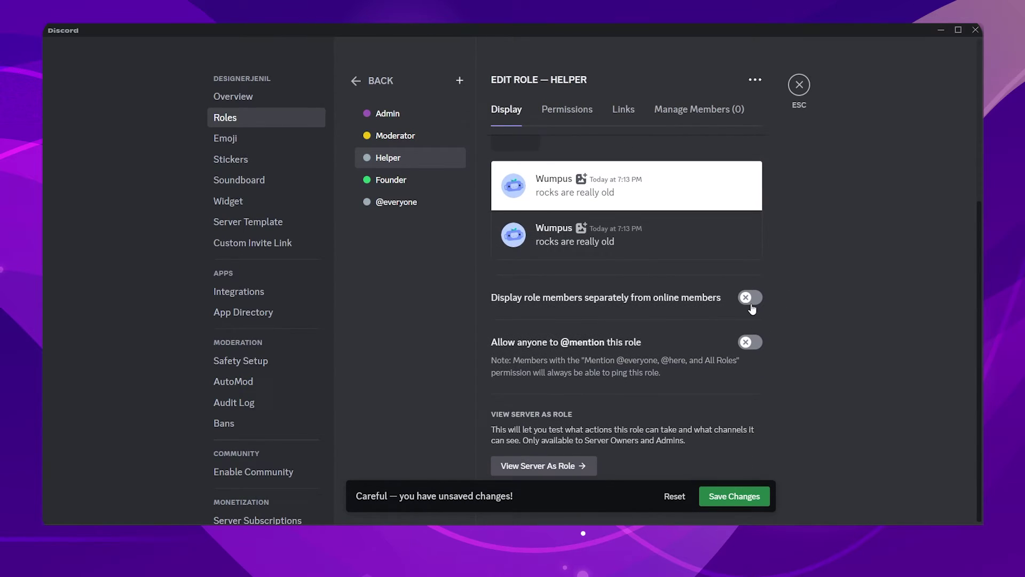
{"action": "scroll", "coordinate": [684, 306], "scroll_direction": "up", "scroll_amount": 5}
{"action": "left_click", "coordinate": [566, 115]}
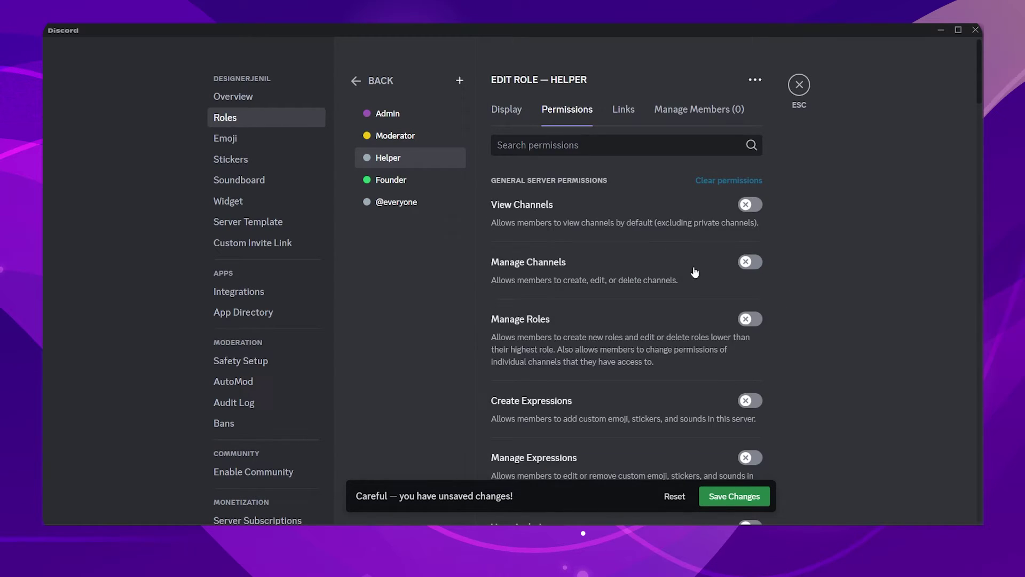
{"action": "scroll", "coordinate": [747, 225], "scroll_direction": "down", "scroll_amount": 2}
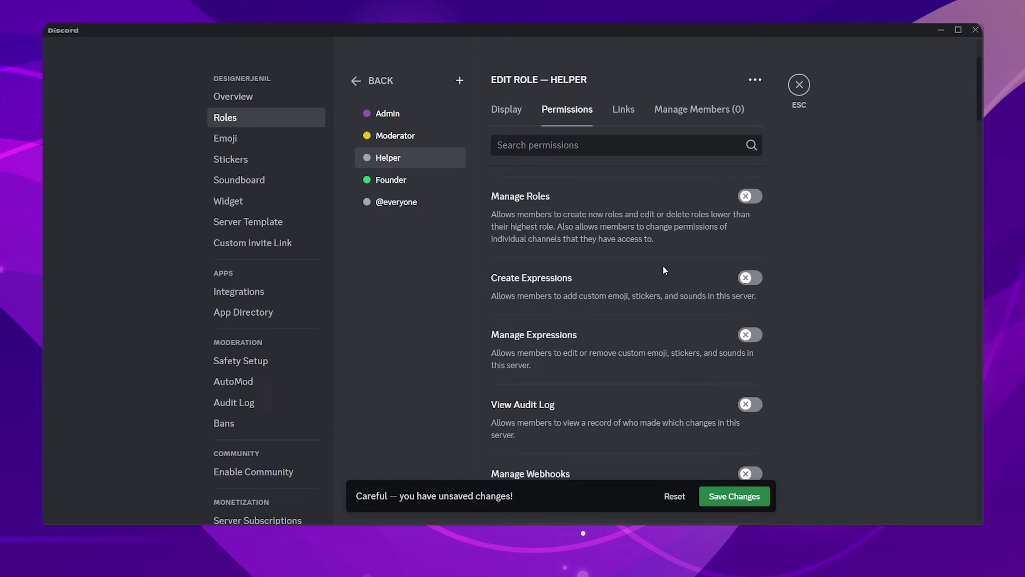
{"action": "scroll", "coordinate": [670, 275], "scroll_direction": "down", "scroll_amount": 3}
{"action": "scroll", "coordinate": [684, 288], "scroll_direction": "down", "scroll_amount": 4}
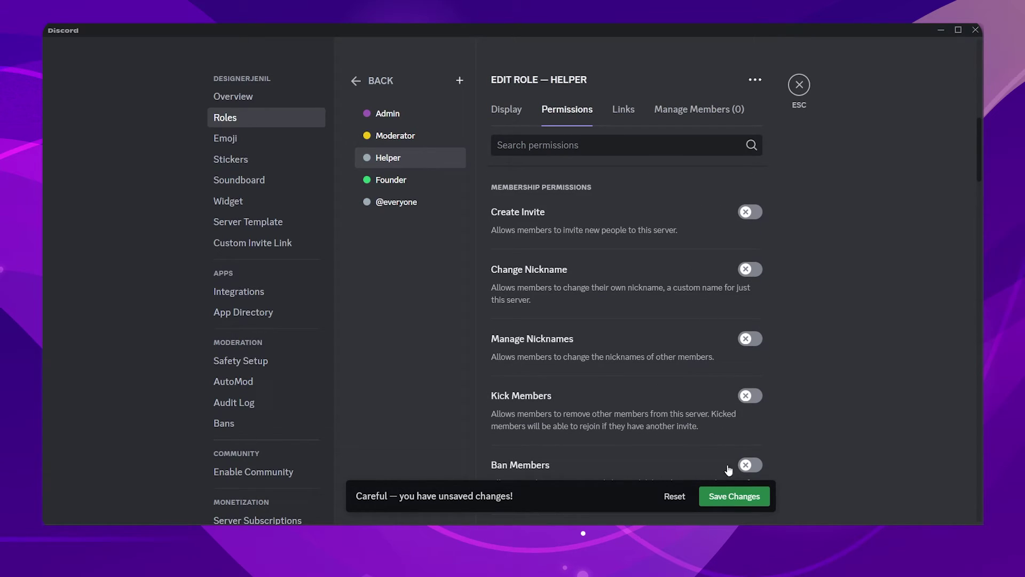
{"action": "left_click", "coordinate": [735, 496]}
{"action": "left_click", "coordinate": [513, 122]}
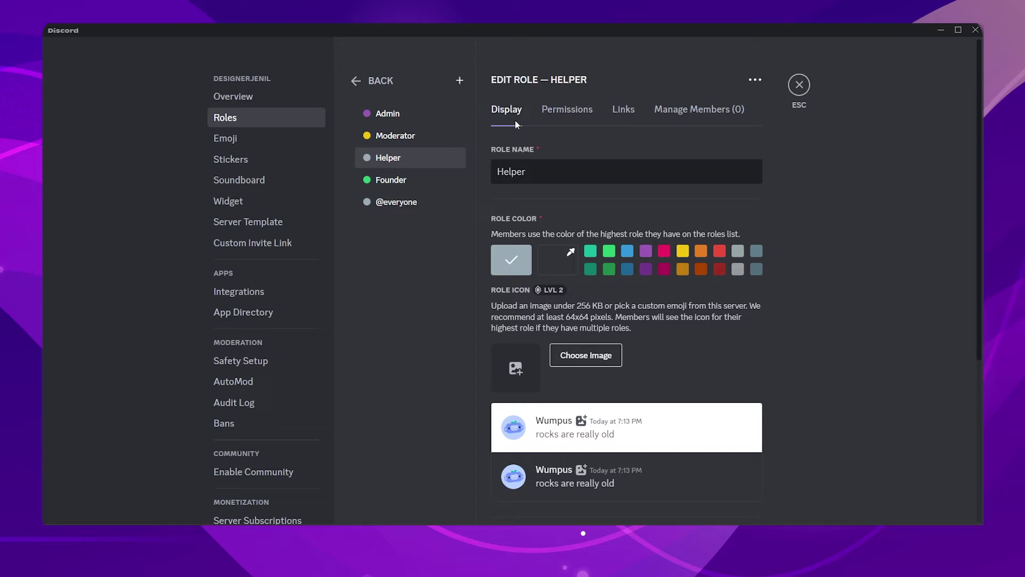
{"action": "left_click", "coordinate": [549, 124]}
{"action": "left_click", "coordinate": [405, 202]}
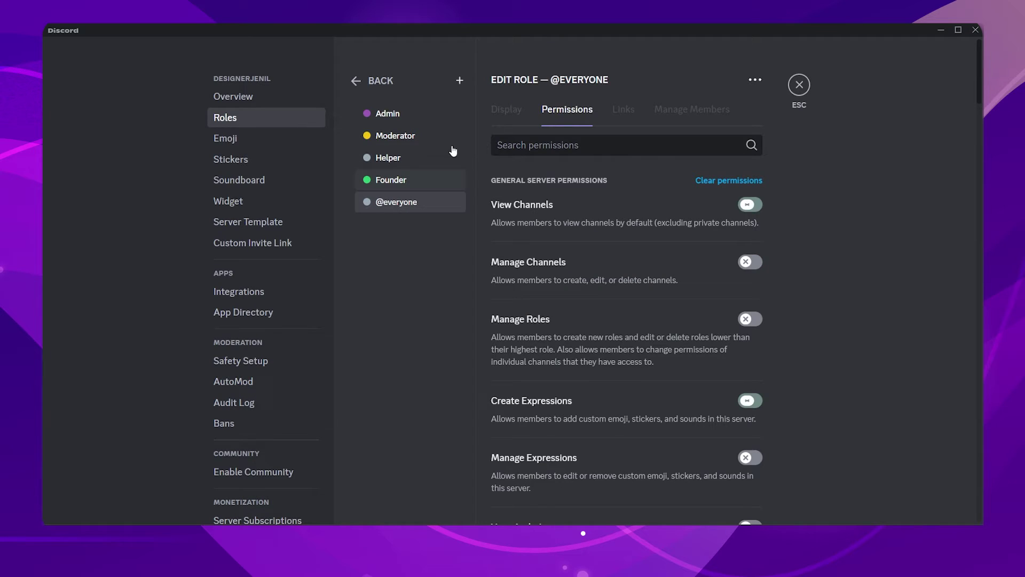
{"action": "left_click", "coordinate": [741, 178]}
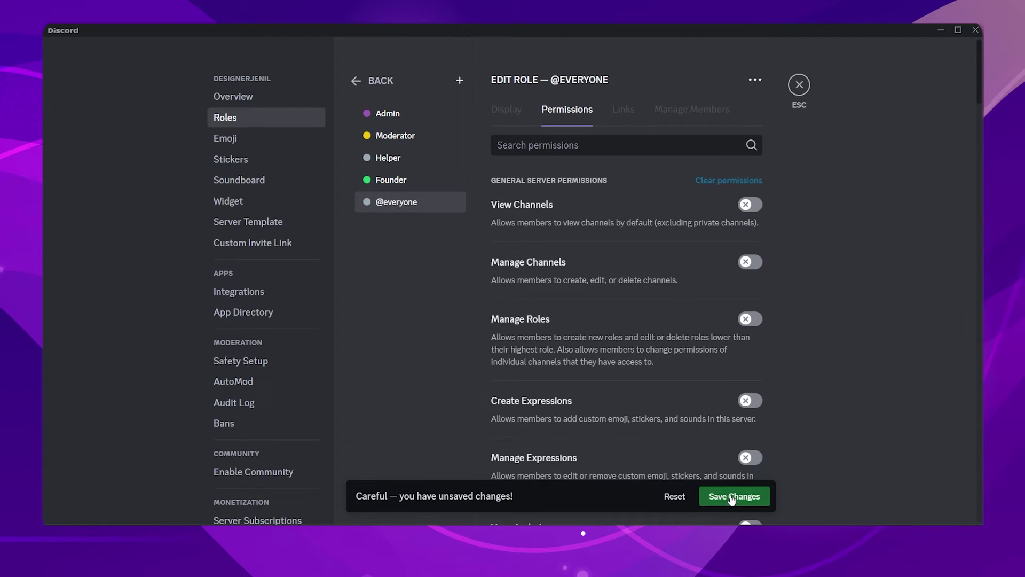
{"action": "left_click", "coordinate": [733, 496]}
{"action": "left_click", "coordinate": [459, 81]}
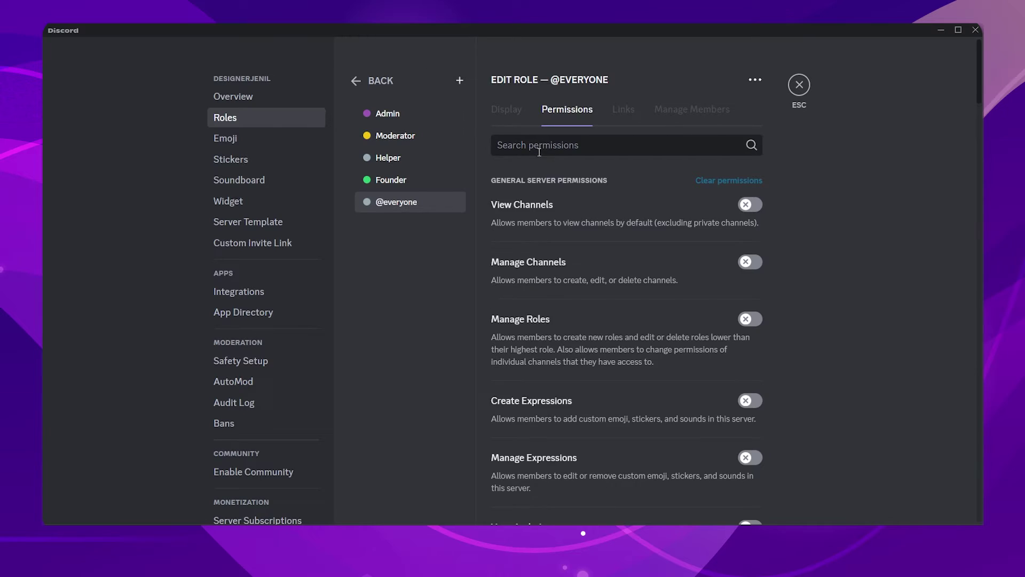
Rename the new role to Members, colour it dark red, display it separately, and save
{"action": "left_click_drag", "start_coordinate": [502, 171], "coordinate": [451, 171]}
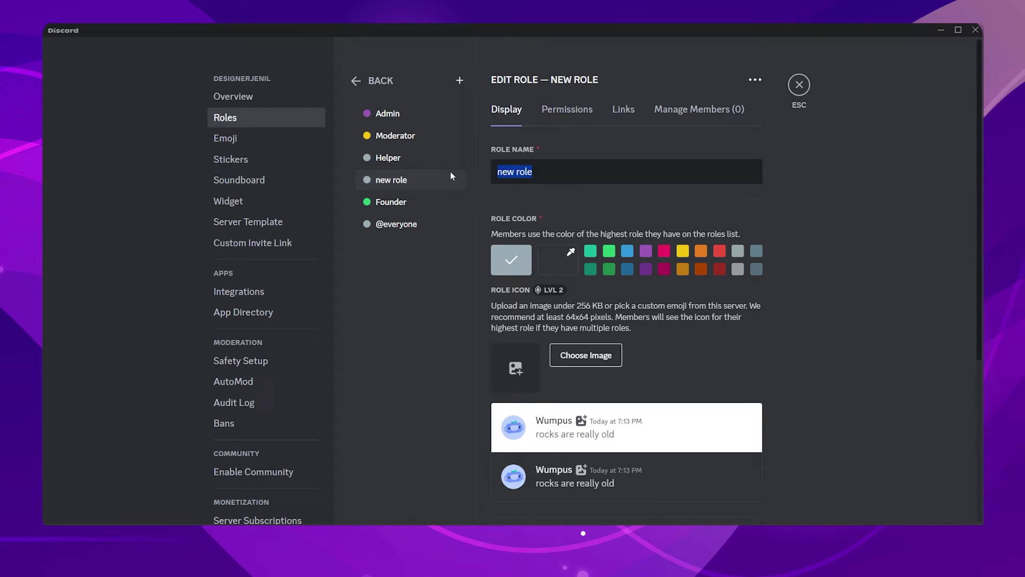
{"action": "type", "text": "Member"}
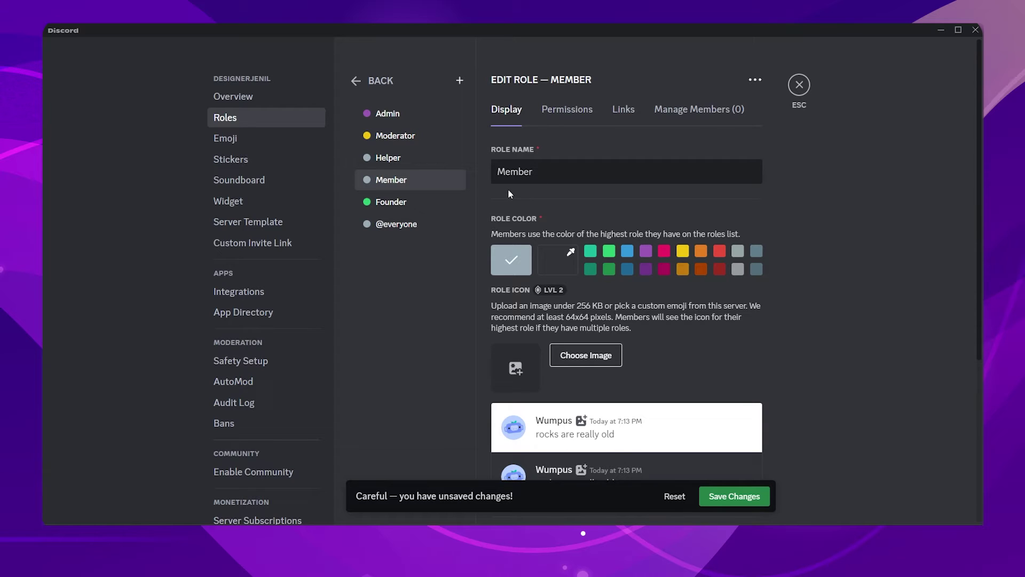
{"action": "type", "text": "s"}
{"action": "scroll", "coordinate": [702, 364], "scroll_direction": "down", "scroll_amount": 5}
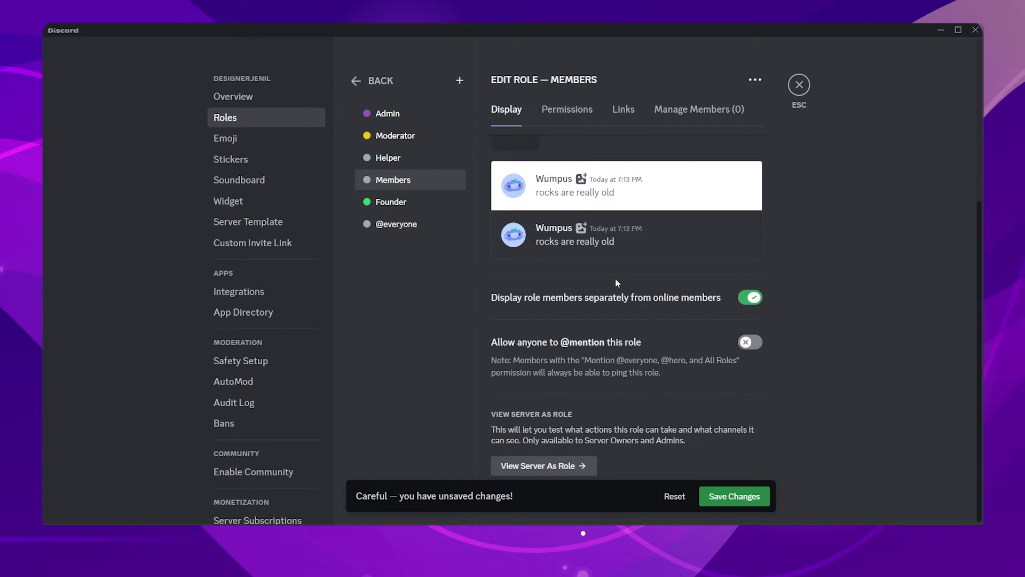
{"action": "scroll", "coordinate": [615, 278], "scroll_direction": "up", "scroll_amount": 4}
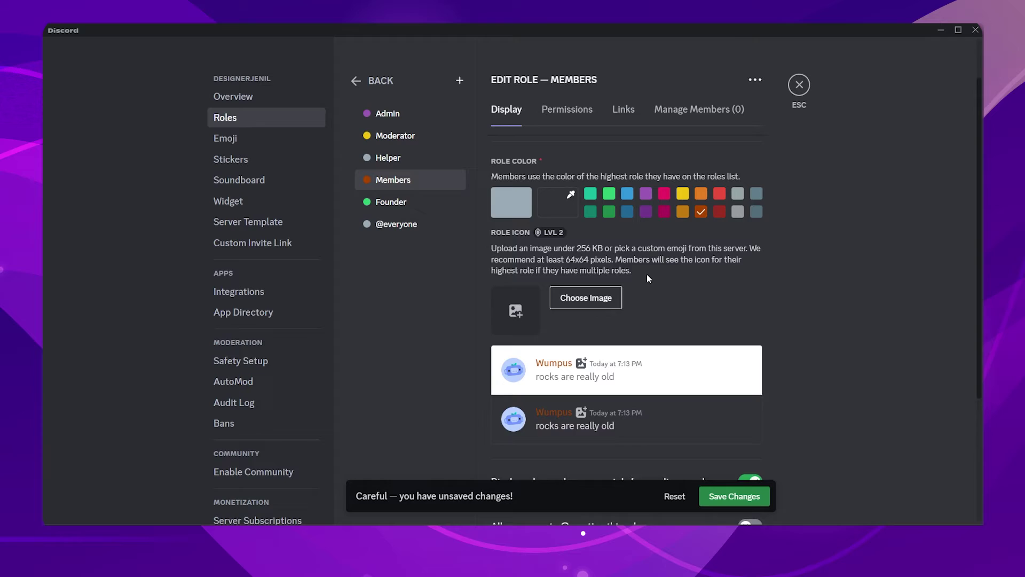
{"action": "scroll", "coordinate": [649, 278], "scroll_direction": "up", "scroll_amount": 1}
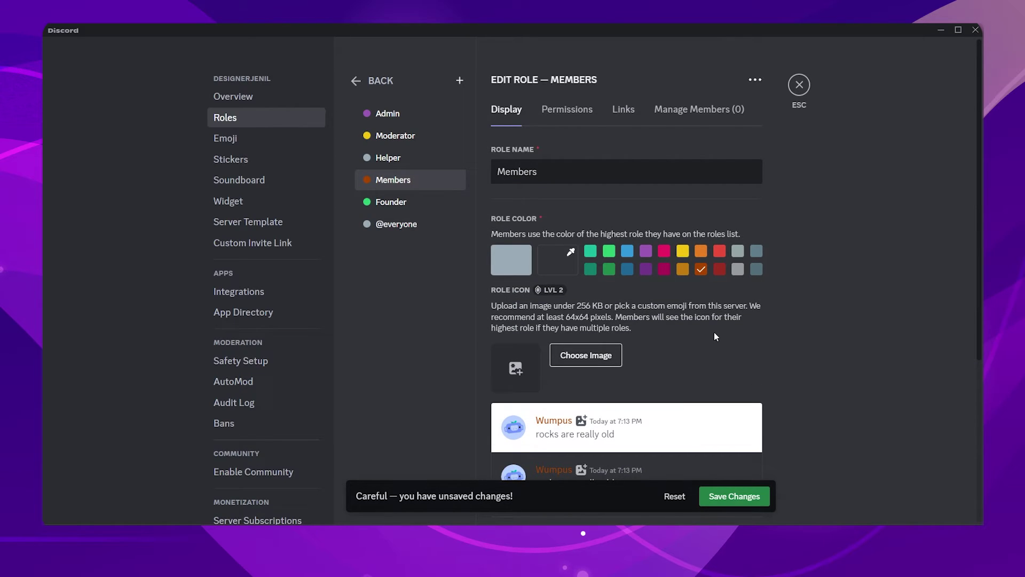
{"action": "left_click", "coordinate": [734, 494]}
{"action": "left_click", "coordinate": [559, 114]}
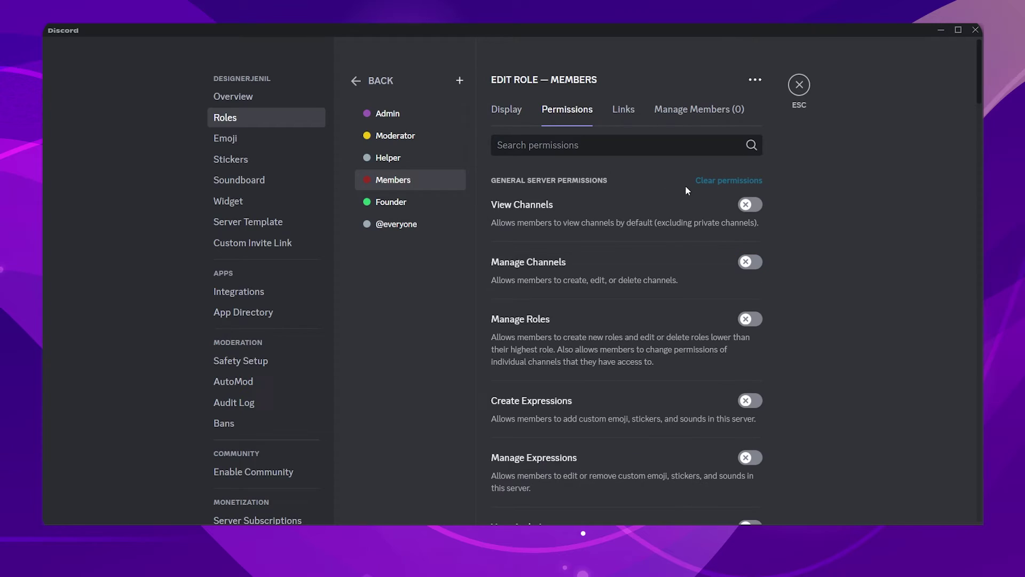
{"action": "left_click", "coordinate": [508, 113]}
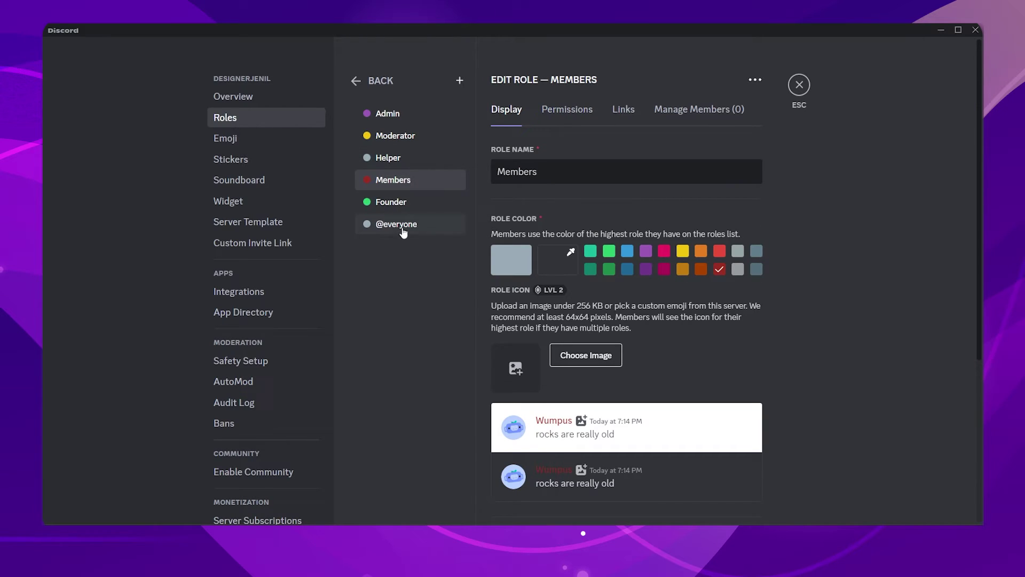
{"action": "left_click", "coordinate": [459, 82]}
Name the new role 'Server Bots', display it separately, and grant it Administrator permission
{"action": "type", "text": "S"}
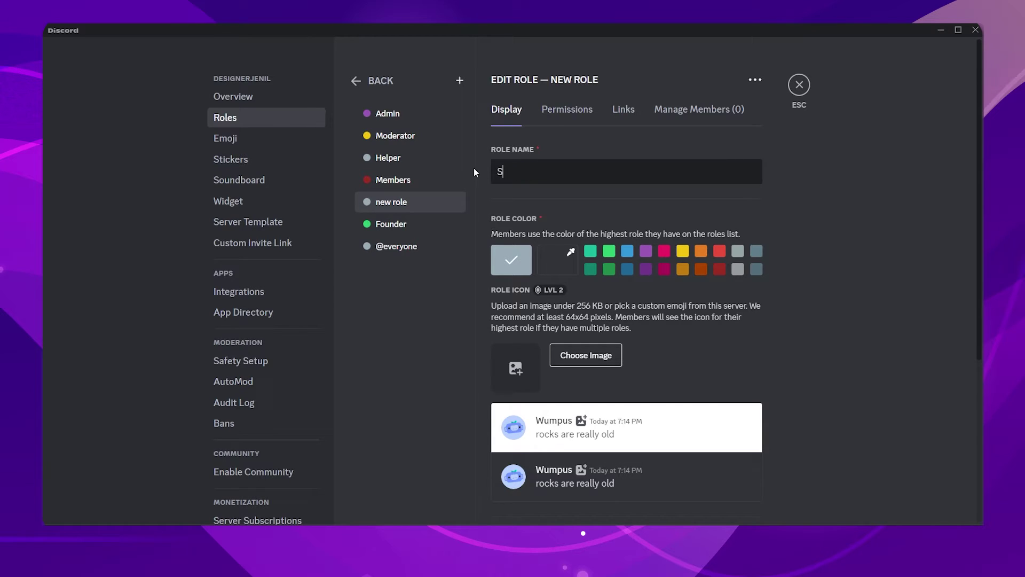
{"action": "type", "text": "erver bots"}
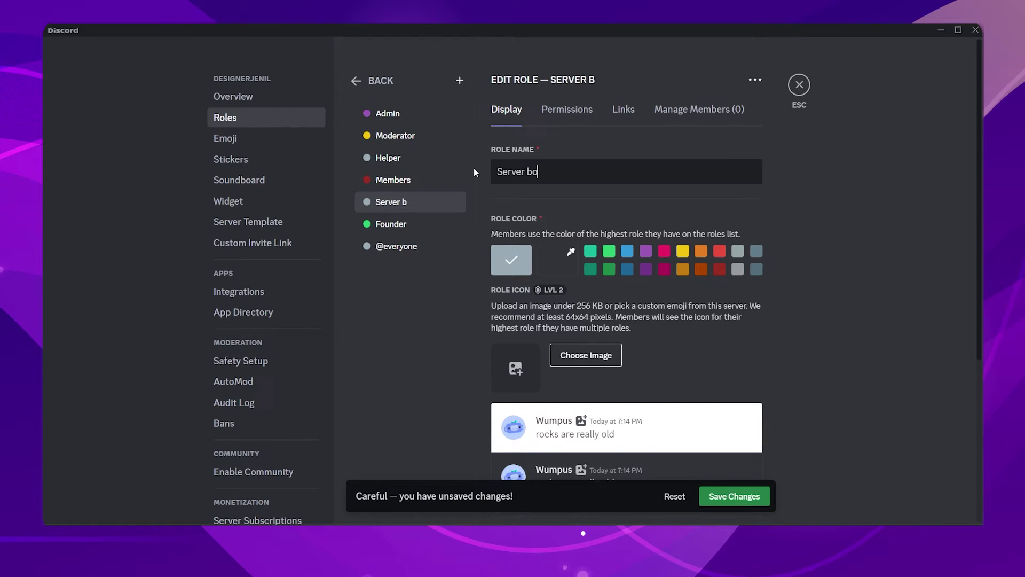
{"action": "key", "text": "BackSpace"}
{"action": "key", "text": "BackSpace"}
{"action": "key", "text": "BackSpace"}
{"action": "key", "text": "BackSpace"}
{"action": "type", "text": "Bots"}
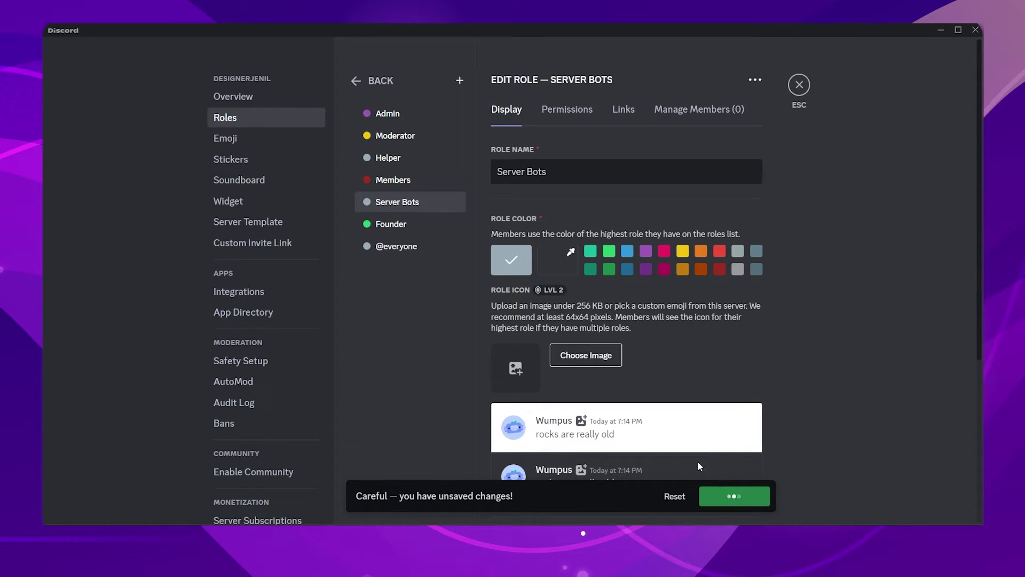
{"action": "scroll", "coordinate": [735, 293], "scroll_direction": "down", "scroll_amount": 5}
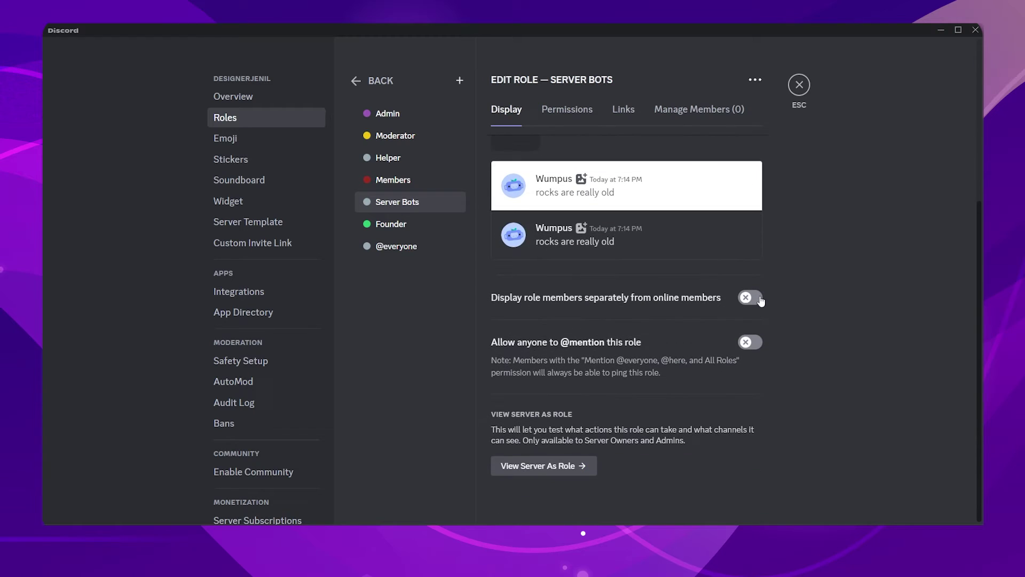
{"action": "left_click", "coordinate": [750, 297]}
{"action": "left_click", "coordinate": [567, 109]}
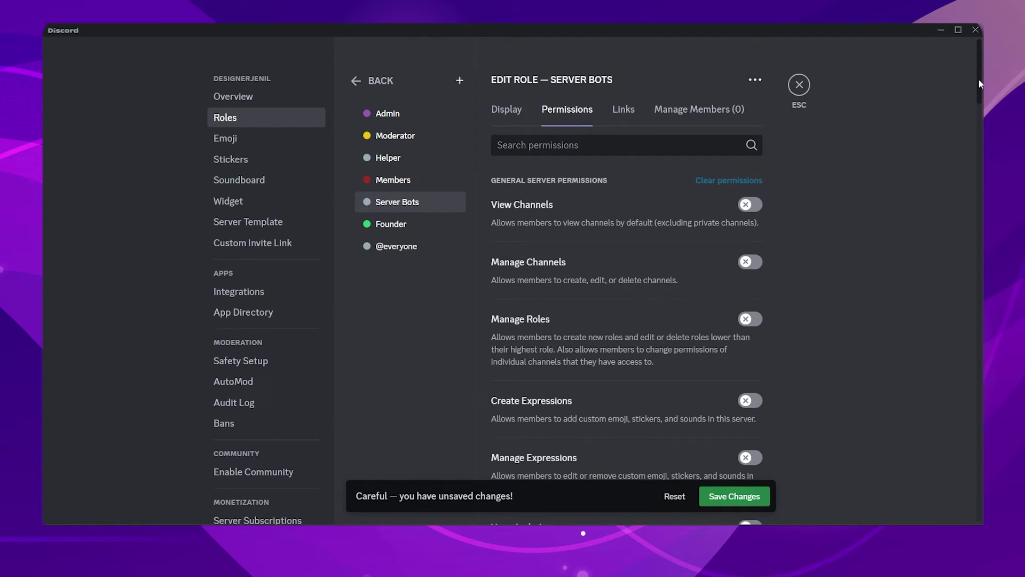
{"action": "left_click_drag", "start_coordinate": [979, 79], "coordinate": [964, 497]}
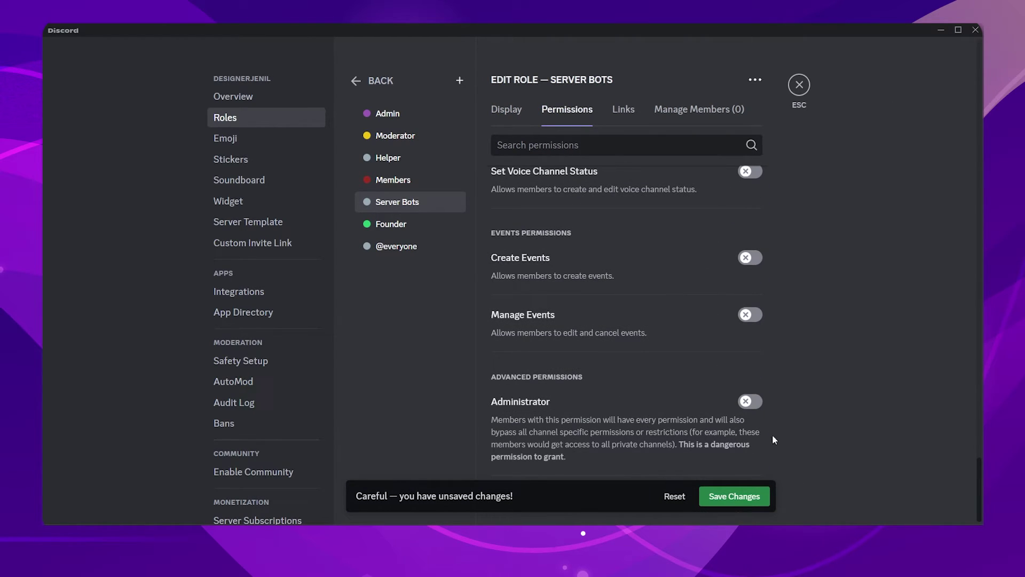
{"action": "left_click", "coordinate": [735, 497]}
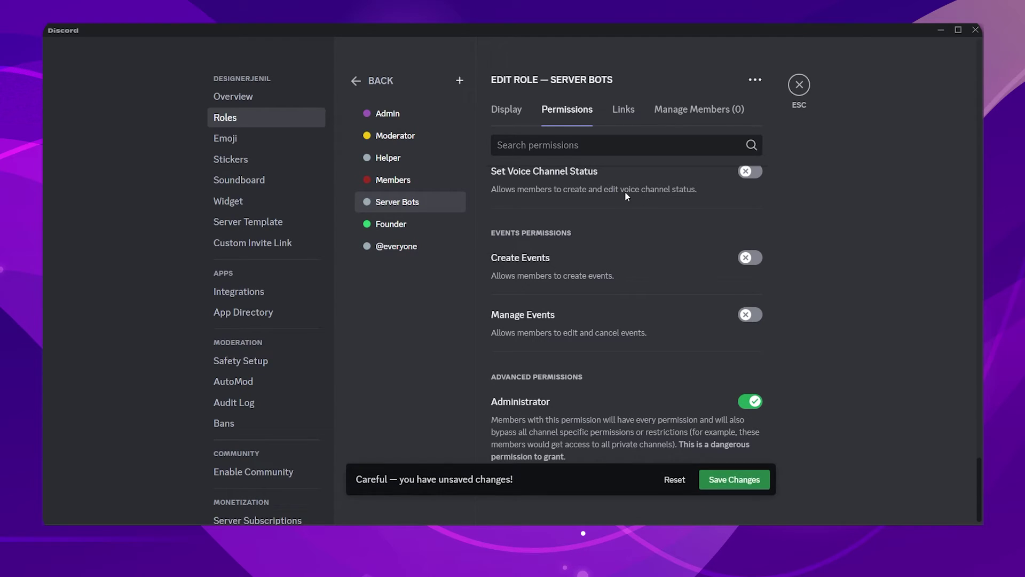
Reorder roles with Founder at the top and Server Bots above Members, then save
{"action": "left_click", "coordinate": [502, 115]}
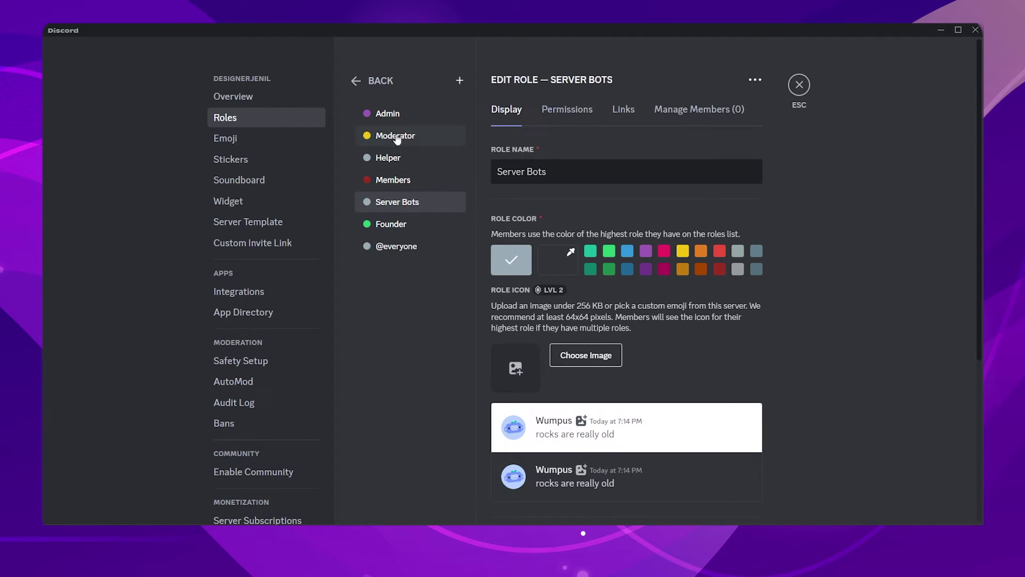
{"action": "left_click_drag", "start_coordinate": [395, 227], "coordinate": [399, 116]}
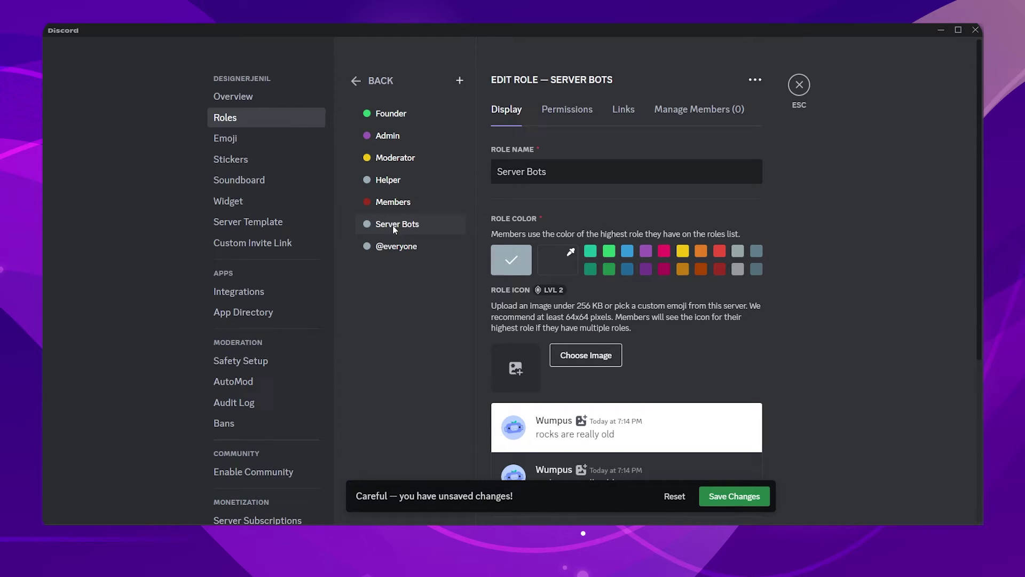
{"action": "left_click_drag", "start_coordinate": [395, 229], "coordinate": [392, 203]}
{"action": "left_click", "coordinate": [742, 496]}
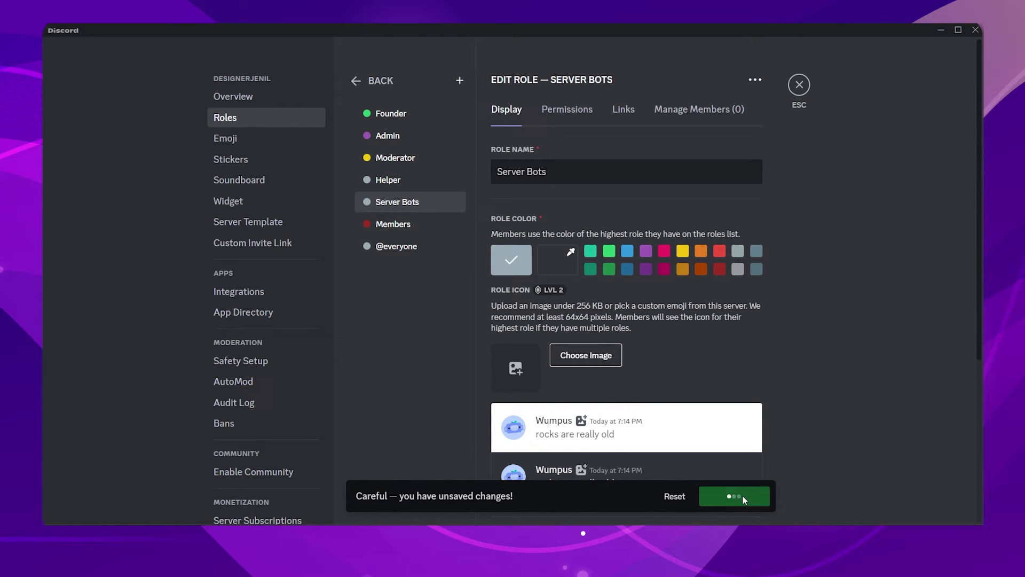
Give Server Bots an orange colour and save the change
{"action": "left_click", "coordinate": [682, 270]}
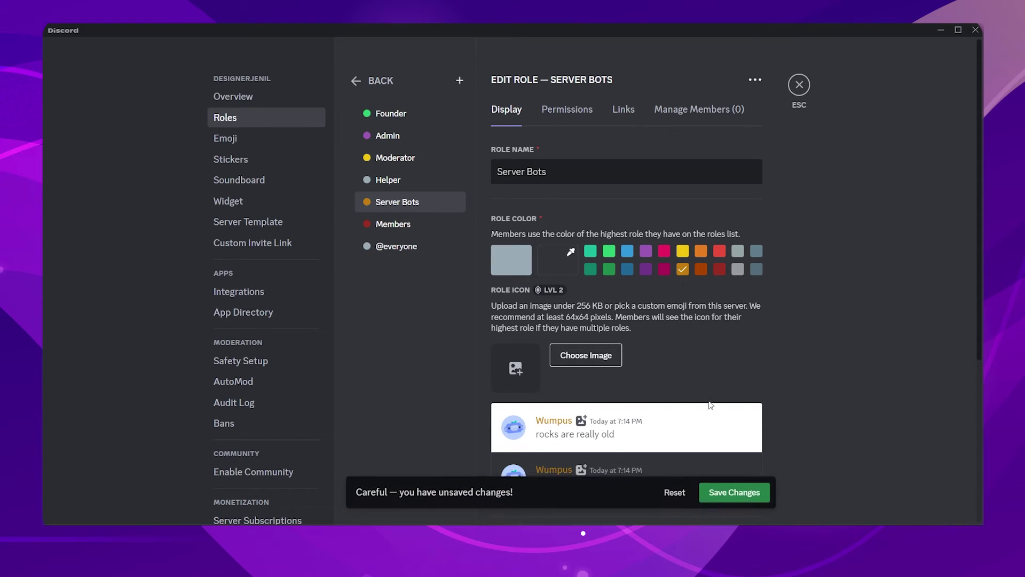
{"action": "left_click", "coordinate": [725, 493]}
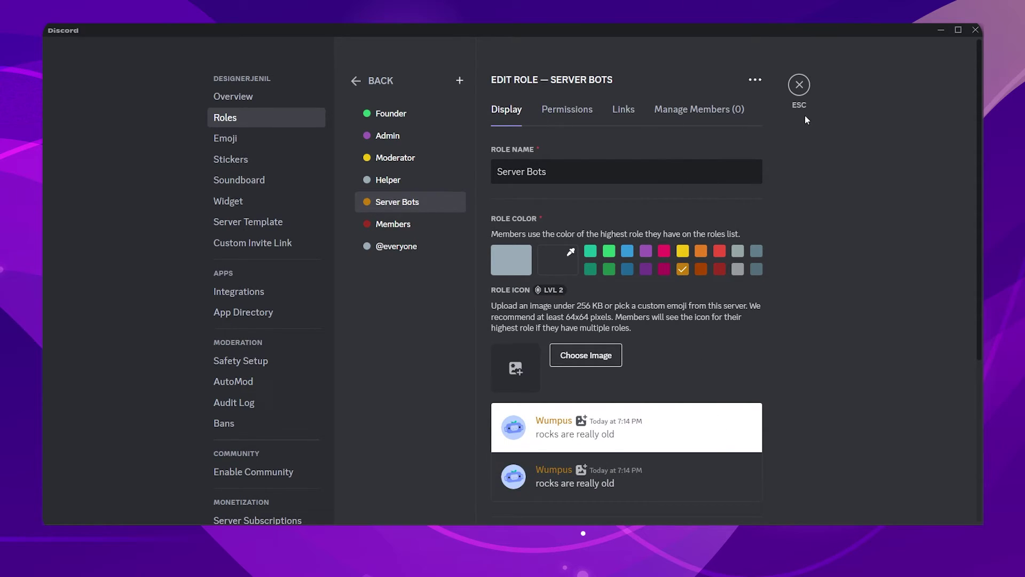
{"action": "left_click", "coordinate": [799, 85]}
Paste the ╭──── prefix before the Get Started and Community category names and save
{"action": "right_click", "coordinate": [106, 118]}
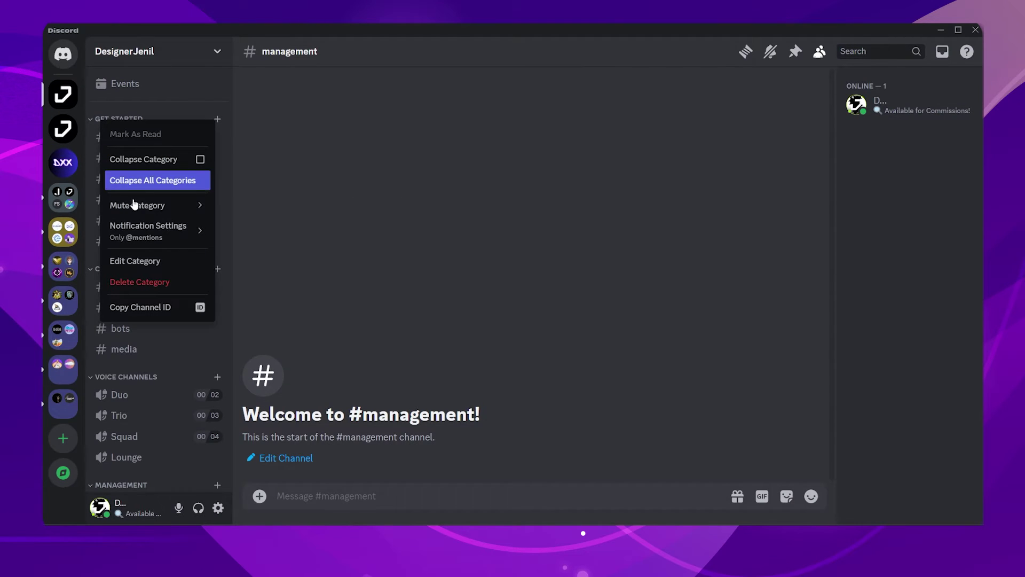
{"action": "left_click", "coordinate": [136, 261]}
{"action": "left_click", "coordinate": [369, 127]}
{"action": "type", "text": "╭──── ‧"}
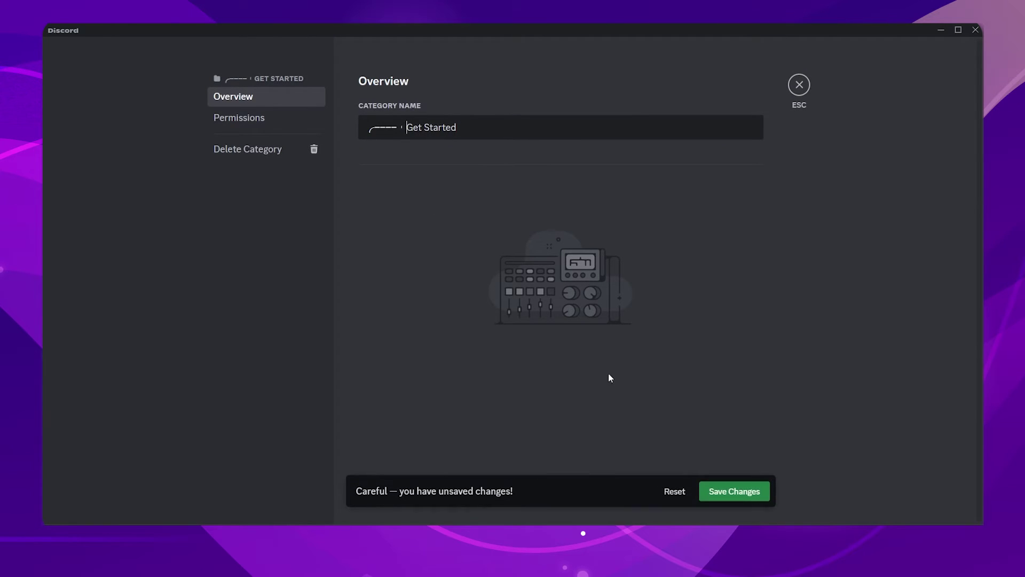
{"action": "left_click", "coordinate": [799, 85]}
{"action": "right_click", "coordinate": [126, 268]}
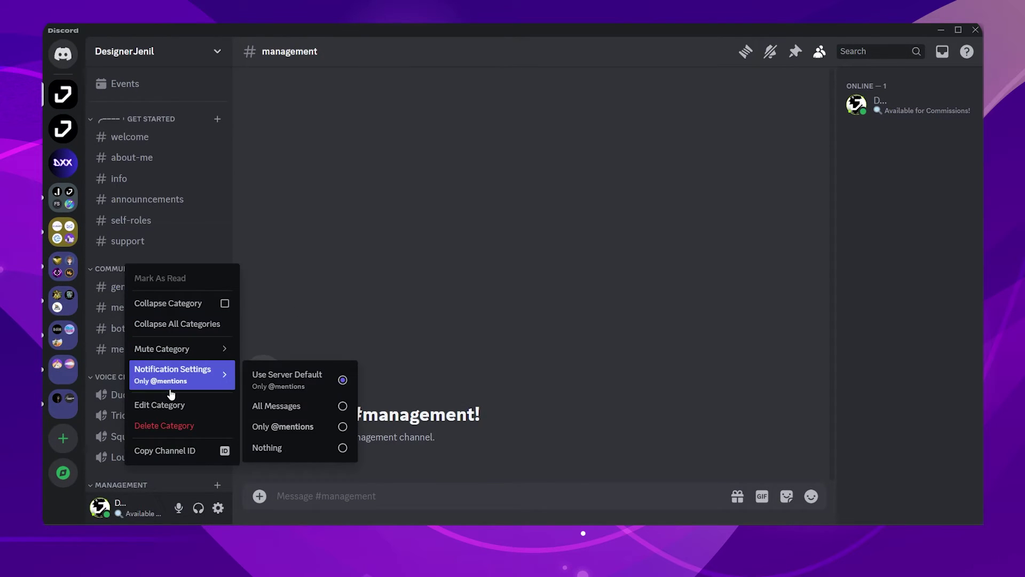
{"action": "left_click", "coordinate": [160, 405]}
{"action": "left_click", "coordinate": [361, 131]}
{"action": "type", "text": "╭──── ╵"}
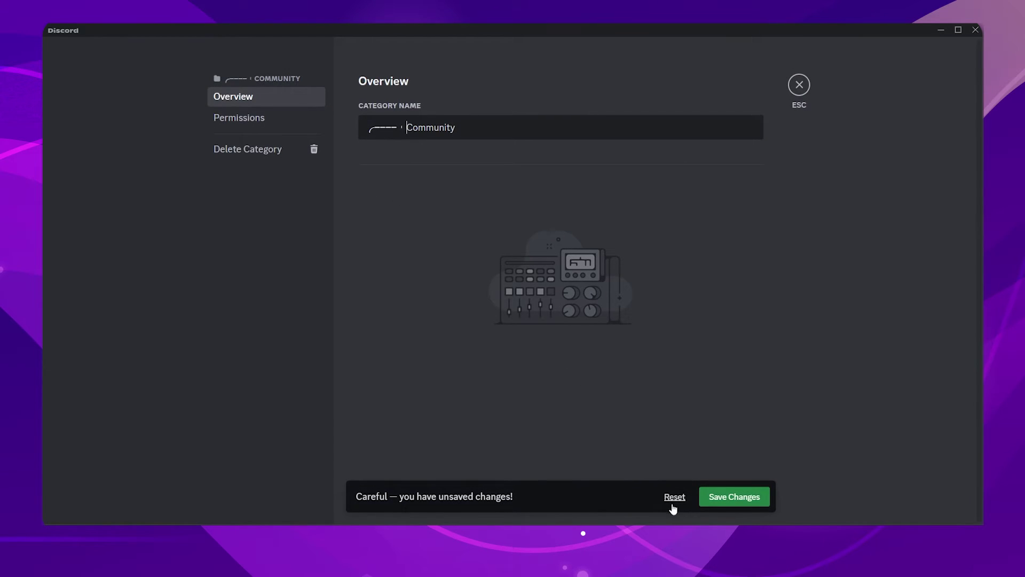
{"action": "key", "text": "Return"}
{"action": "left_click", "coordinate": [799, 84]}
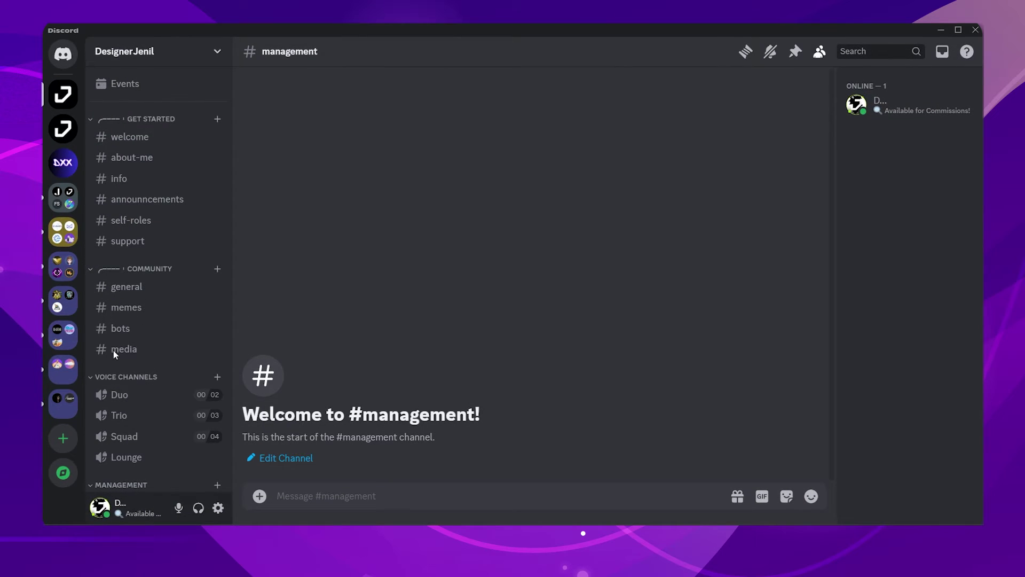
Add the same ╭──── prefix to the Voice Channels and Management category names
{"action": "right_click", "coordinate": [120, 378]}
{"action": "left_click", "coordinate": [155, 455]}
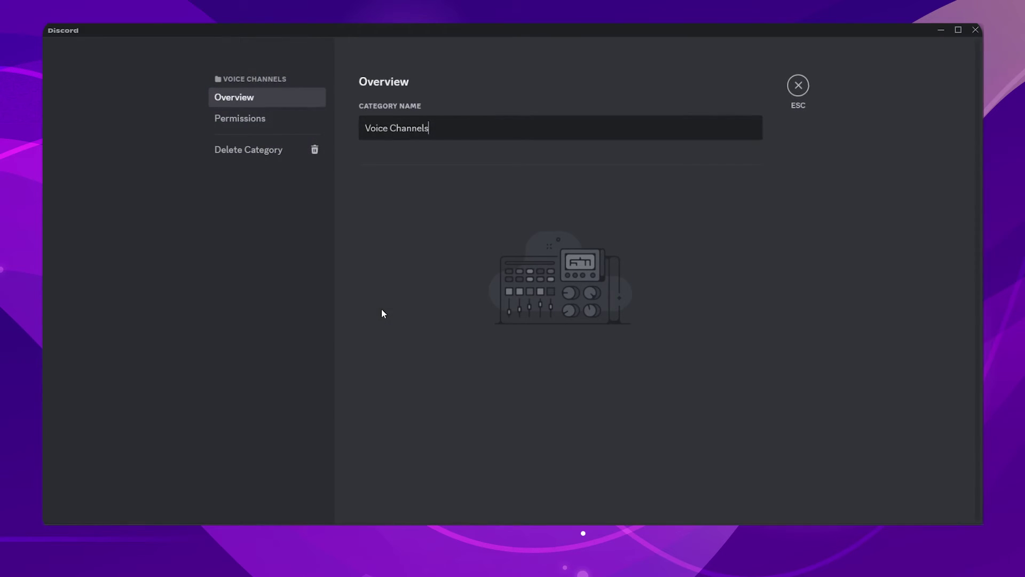
{"action": "left_click", "coordinate": [364, 131]}
{"action": "type", "text": "╭──── ╵"}
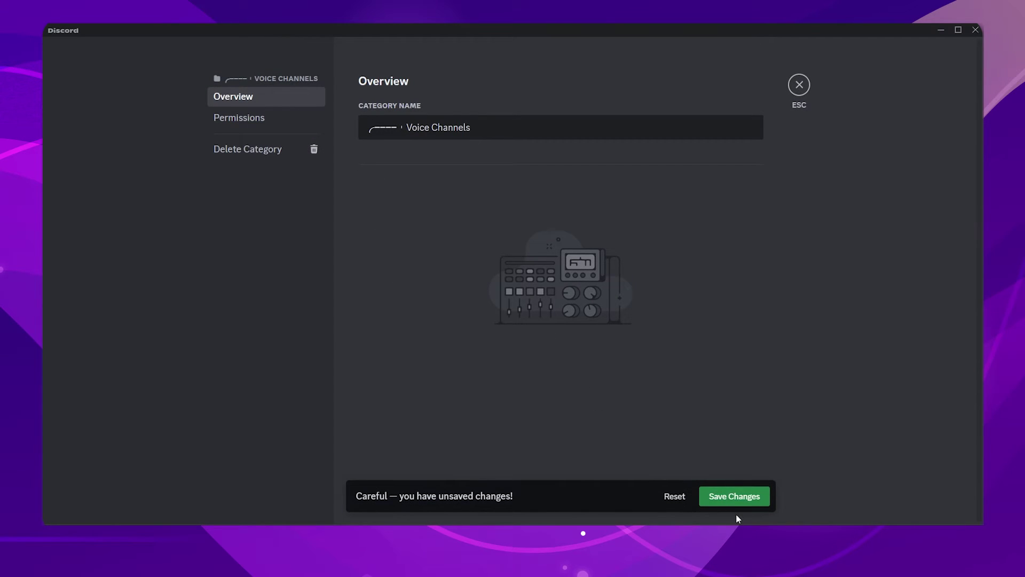
{"action": "left_click", "coordinate": [734, 476]}
{"action": "left_click", "coordinate": [799, 84]}
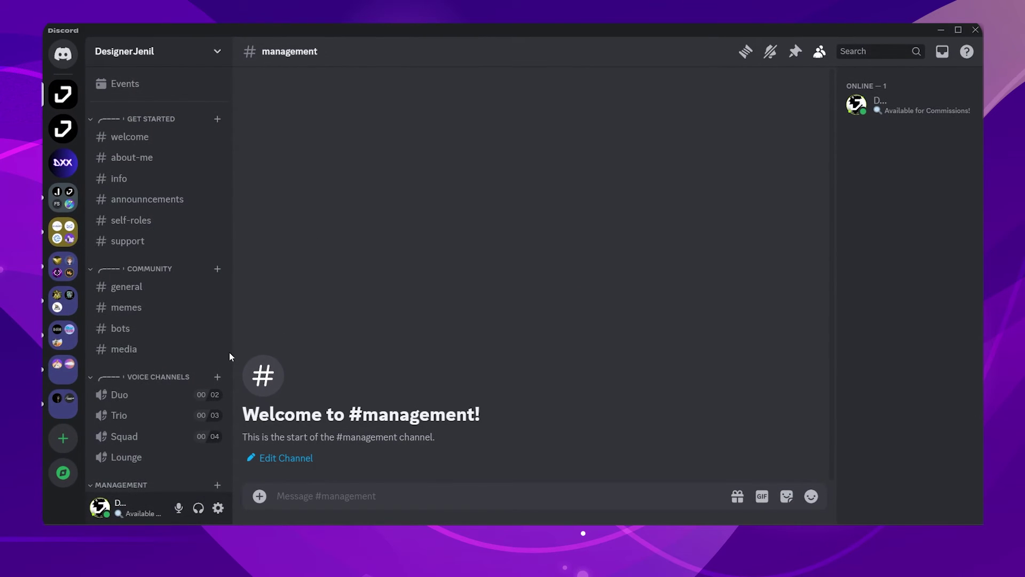
{"action": "scroll", "coordinate": [182, 395], "scroll_direction": "down", "scroll_amount": 2}
{"action": "right_click", "coordinate": [114, 418]}
{"action": "left_click", "coordinate": [157, 456]}
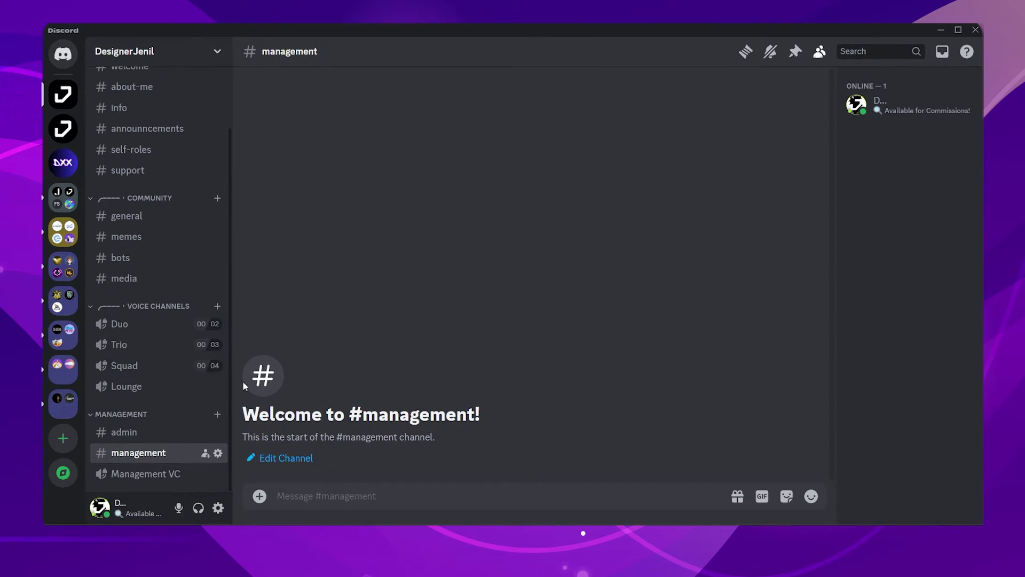
{"action": "type", "text": "╭──── ╵"}
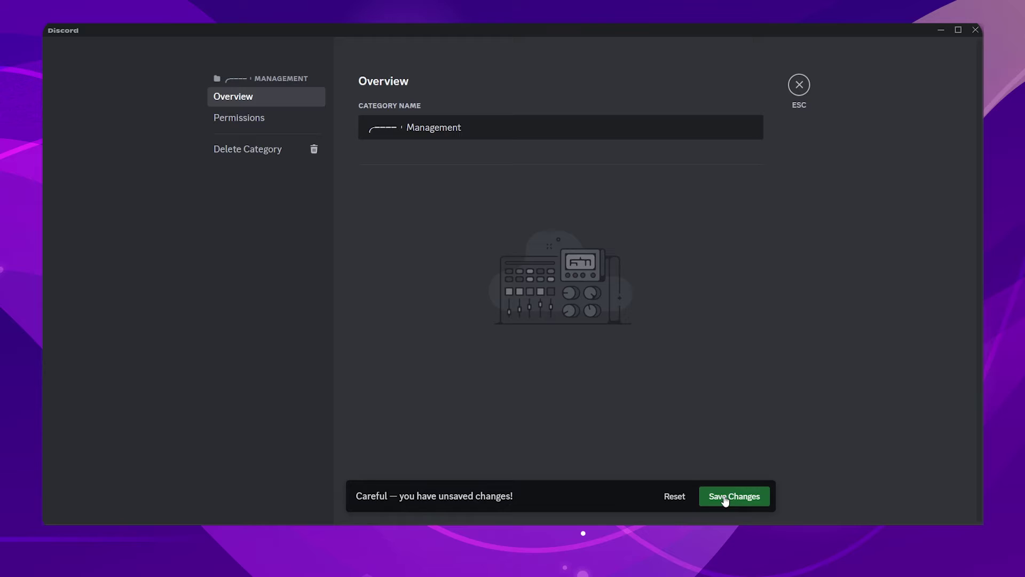
{"action": "left_click", "coordinate": [728, 495]}
Rename #welcome with a waving-hand emoji and '· ' separator prefix and save
{"action": "left_click", "coordinate": [800, 85]}
{"action": "scroll", "coordinate": [130, 263], "scroll_direction": "up", "scroll_amount": 1}
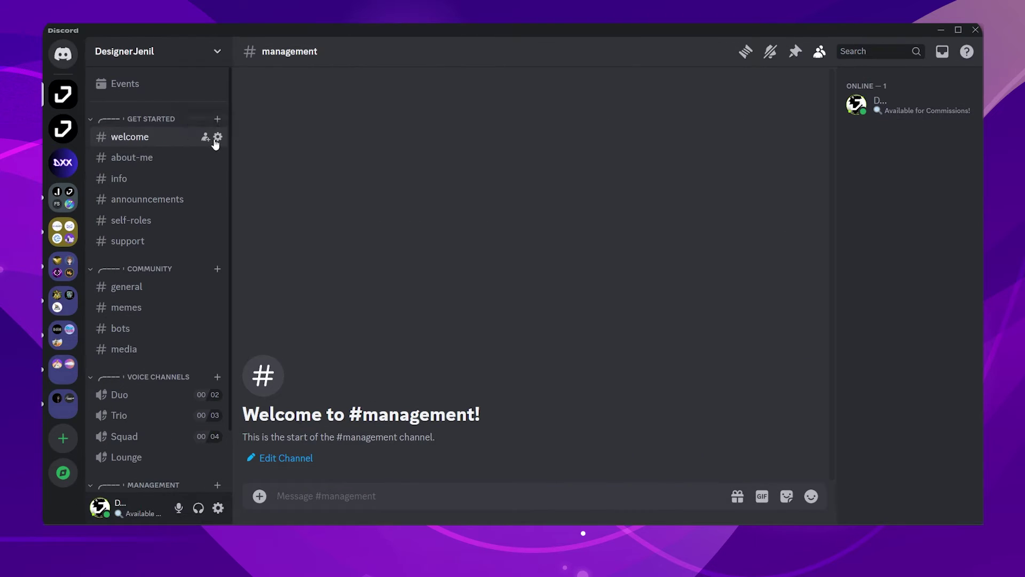
{"action": "left_click", "coordinate": [218, 137]}
{"action": "left_click", "coordinate": [361, 127]}
{"action": "type", "text": "by ·"}
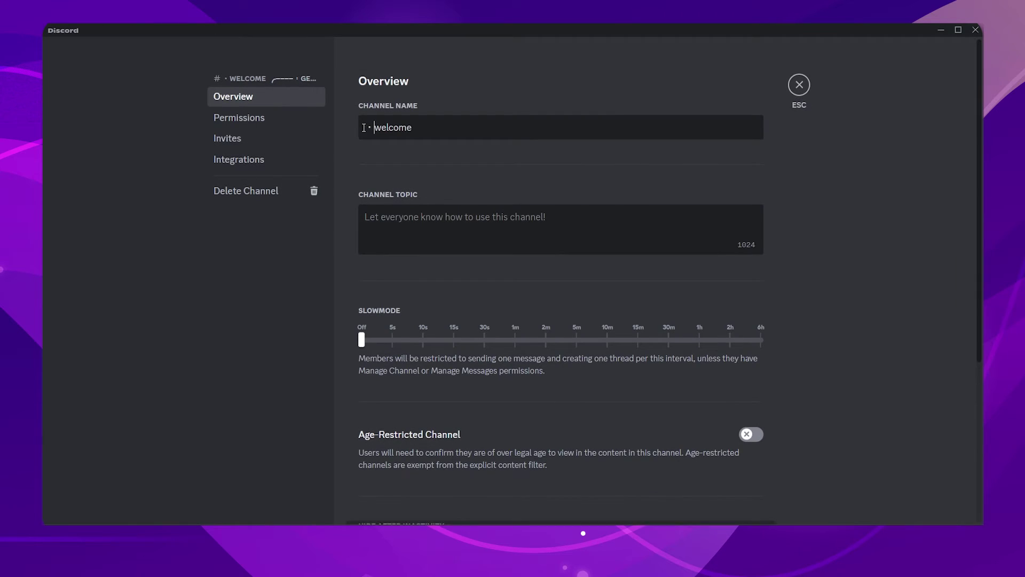
{"action": "double_click", "coordinate": [366, 127]}
{"action": "key", "text": "BackSpace"}
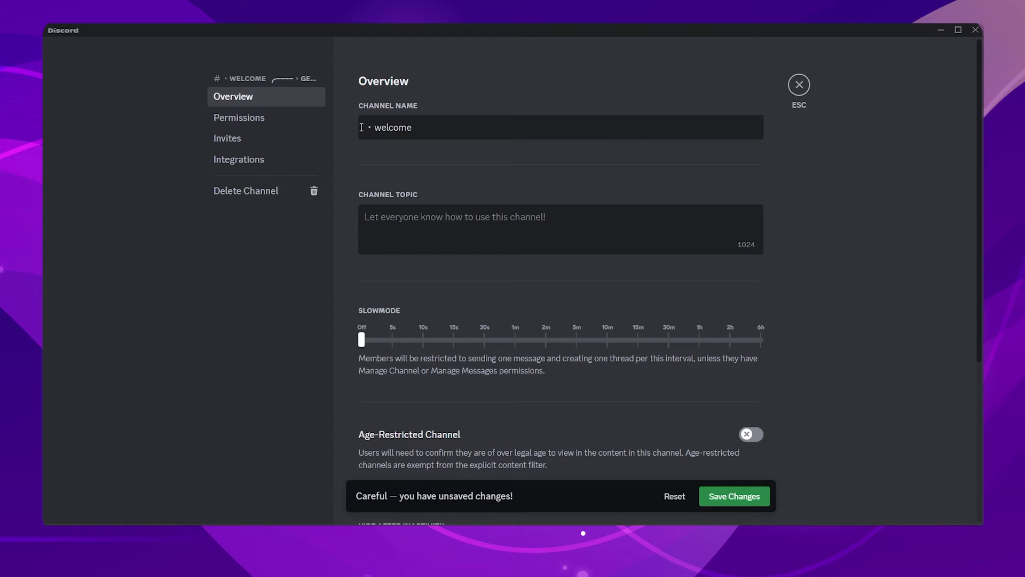
{"action": "key", "text": "super+period"}
{"action": "type", "text": "bye"}
{"action": "key", "text": "Return"}
{"action": "key", "text": "Escape"}
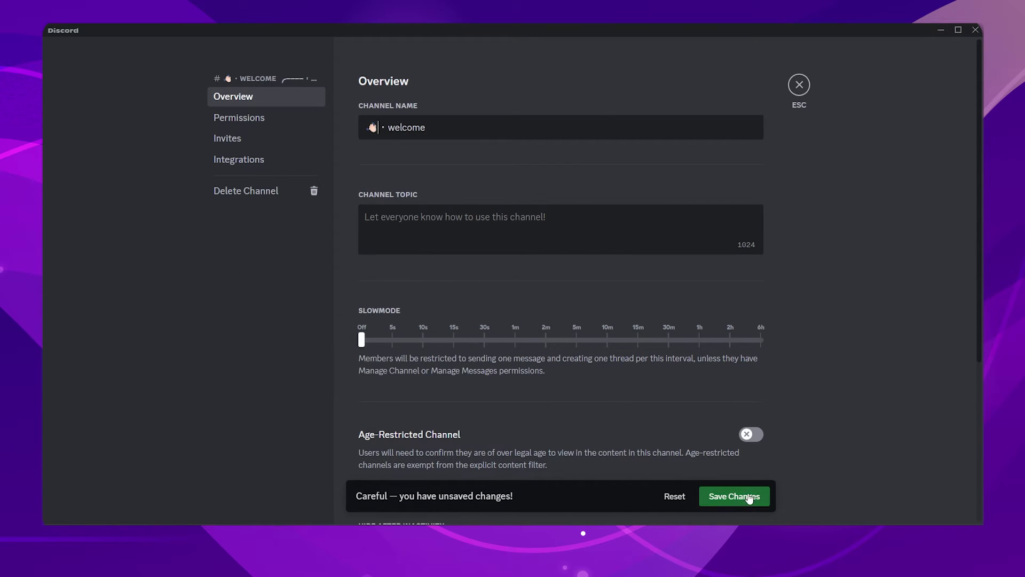
{"action": "left_click", "coordinate": [748, 496]}
{"action": "left_click", "coordinate": [800, 85]}
Prefix about-me with a house emoji and info with a scroll emoji, each plus '· '
{"action": "left_click", "coordinate": [217, 161]}
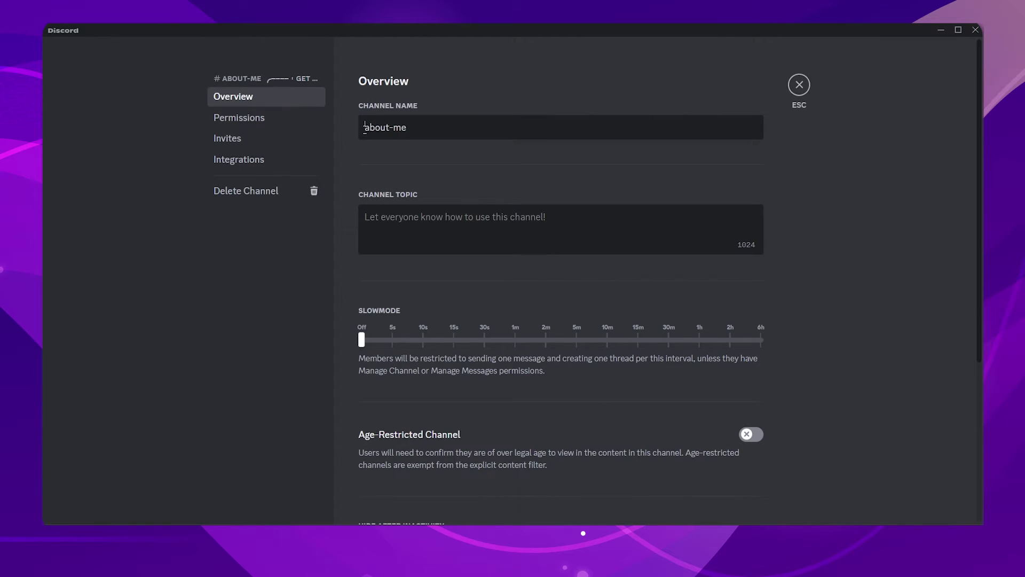
{"action": "key", "text": "super+period"}
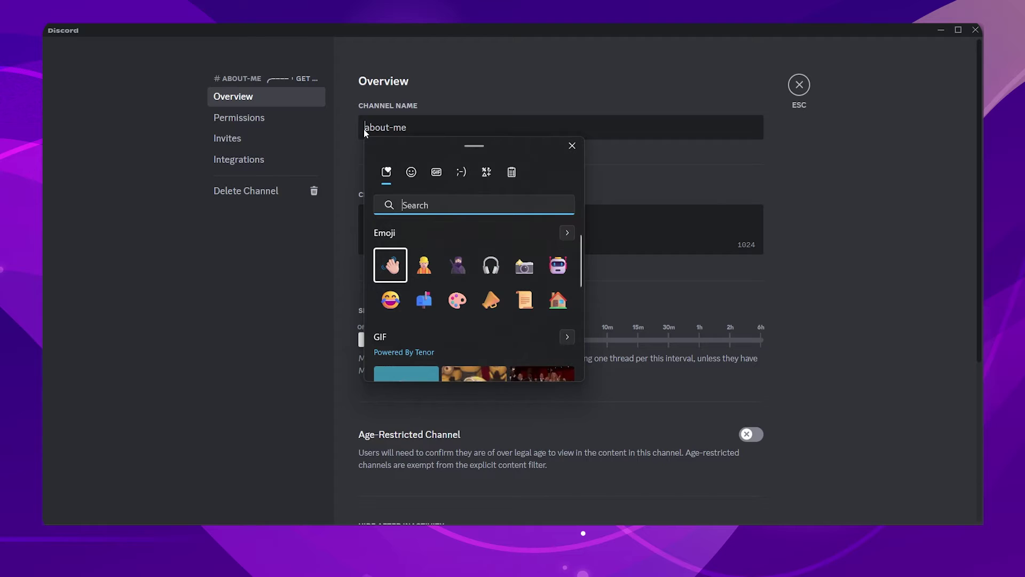
{"action": "left_click", "coordinate": [558, 299]}
{"action": "type", "text": "・"}
{"action": "left_click", "coordinate": [735, 496]}
{"action": "key", "text": "Escape"}
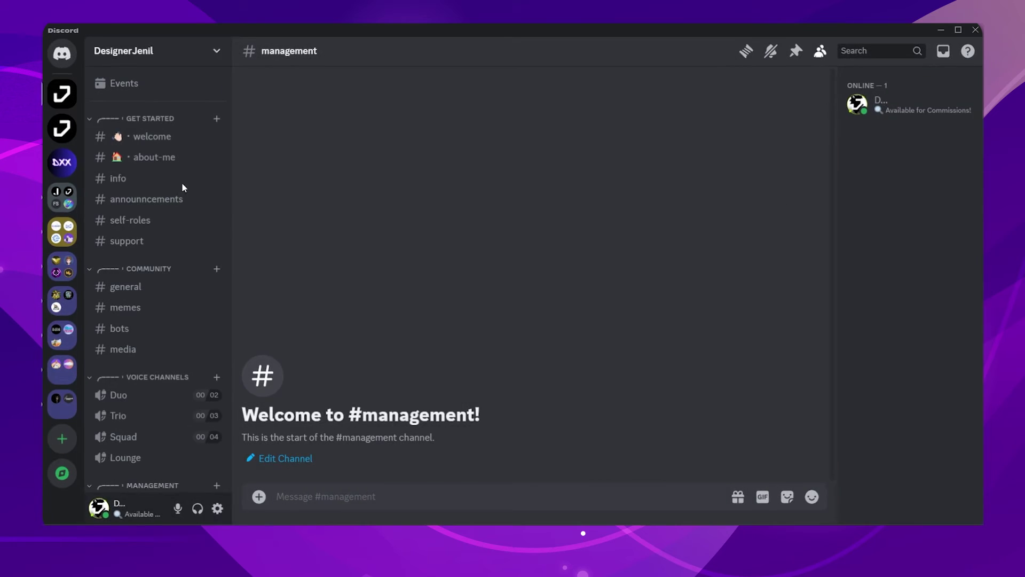
{"action": "left_click", "coordinate": [218, 179]}
{"action": "type", "text": "·"}
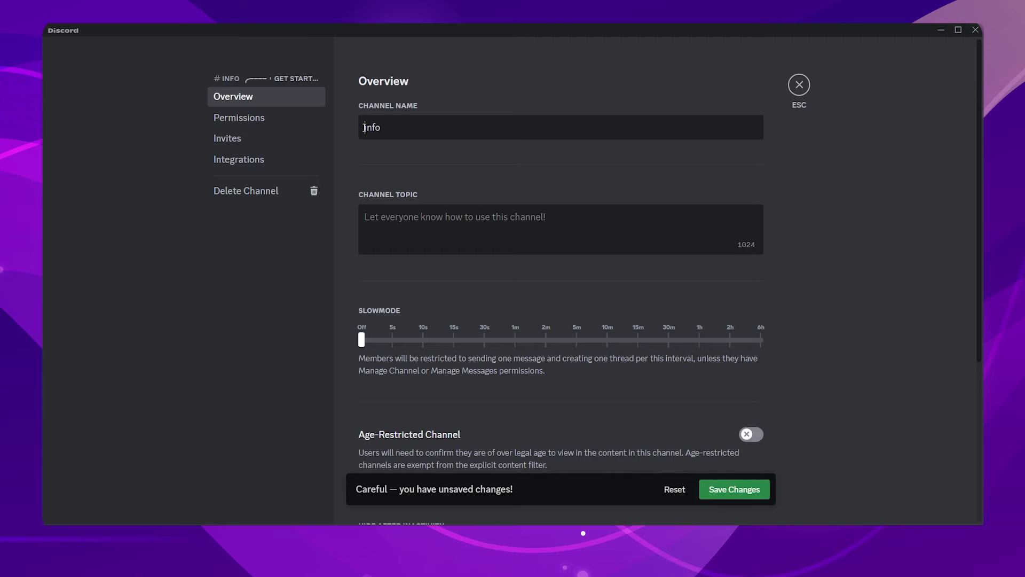
{"action": "key", "text": "super+period"}
{"action": "type", "text": "paper"}
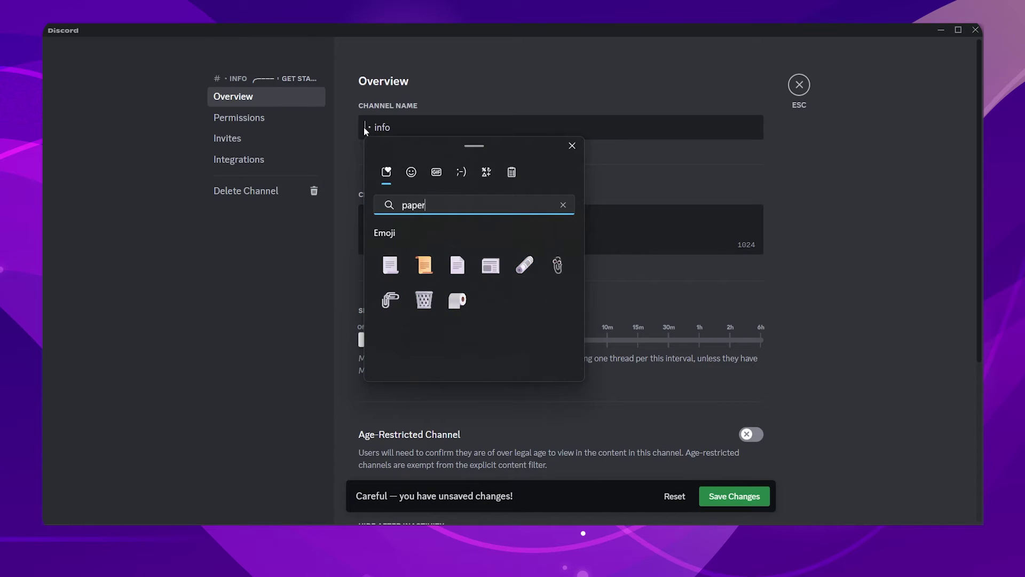
{"action": "left_click", "coordinate": [425, 265]}
{"action": "left_click", "coordinate": [734, 497]}
{"action": "left_click", "coordinate": [799, 84]}
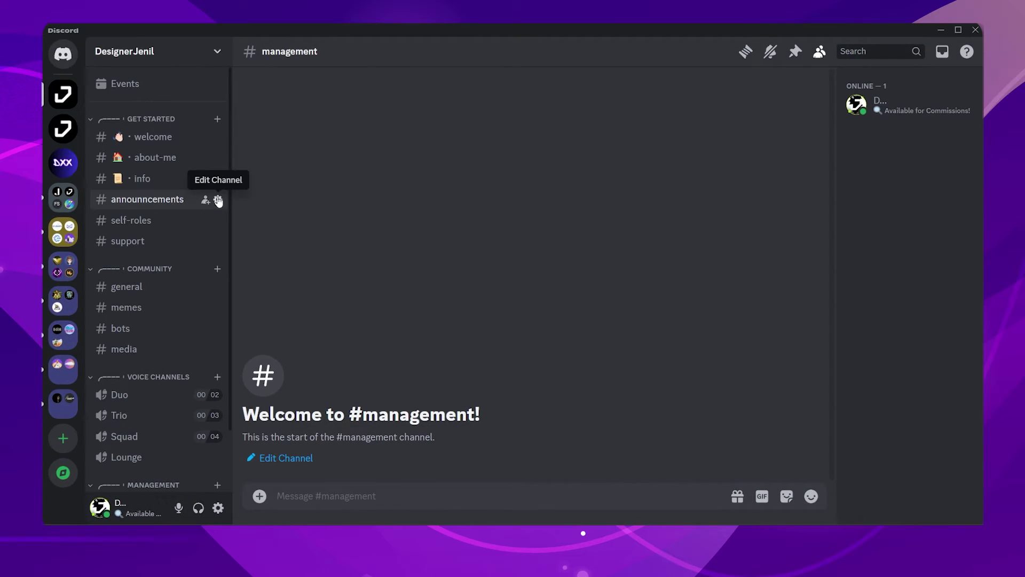
Prefix announcements with a megaphone emoji and '· ' separator, disabling spellcheck along the way
{"action": "left_click", "coordinate": [218, 199]}
{"action": "right_click", "coordinate": [407, 133]}
{"action": "left_click", "coordinate": [443, 142]}
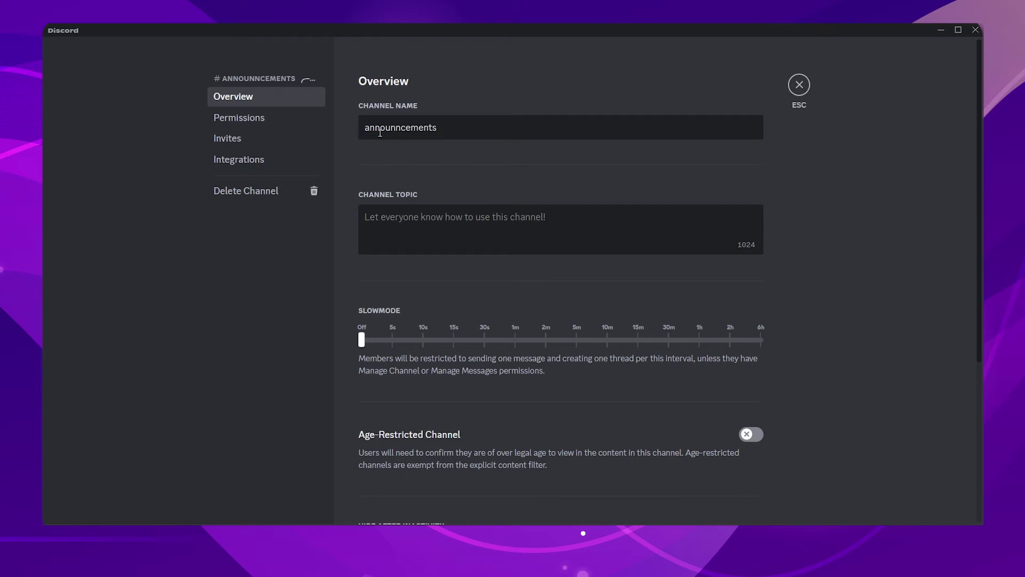
{"action": "left_click", "coordinate": [366, 128]}
{"action": "type", "text": "·"}
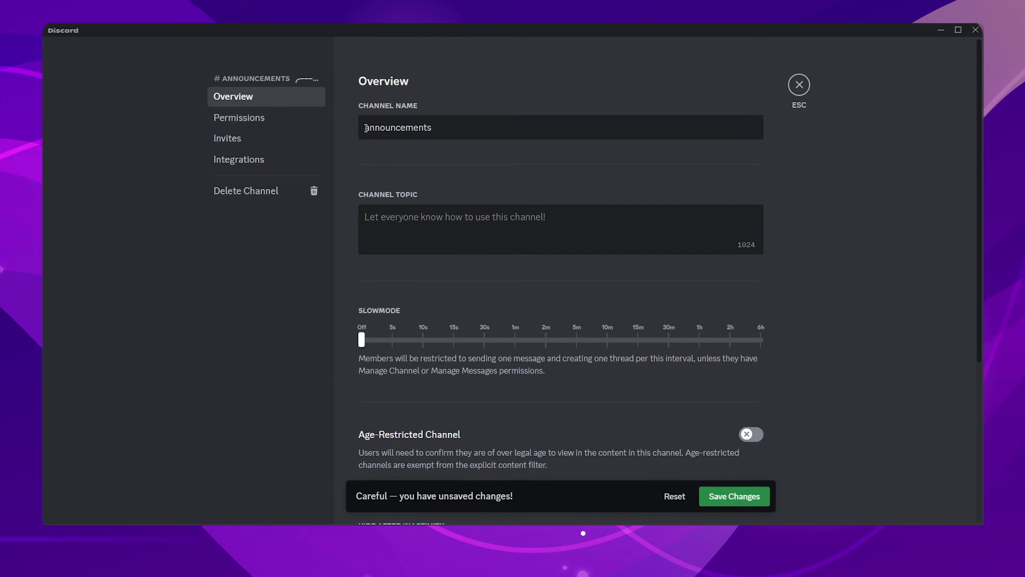
{"action": "key", "text": "super+period"}
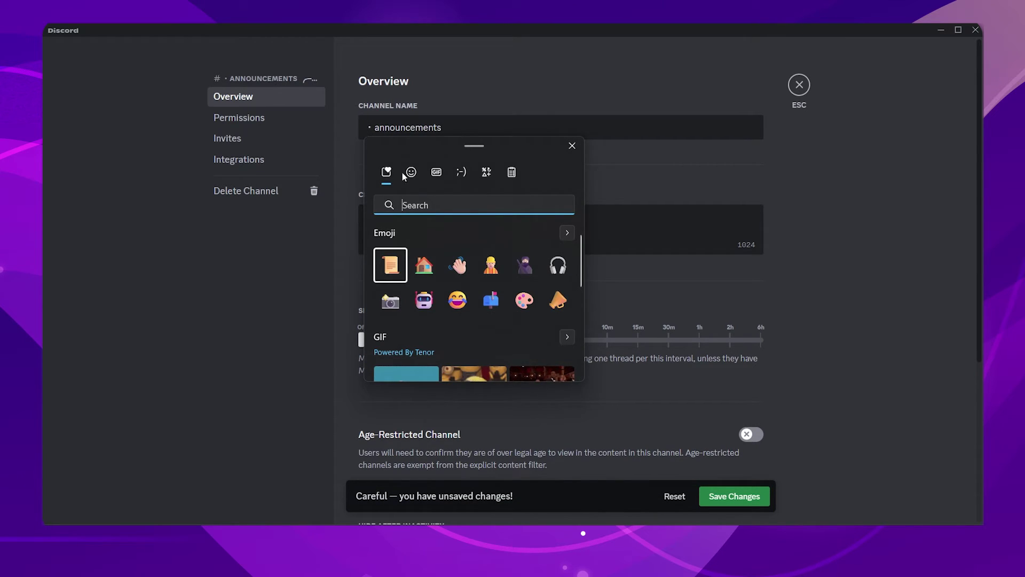
{"action": "left_click", "coordinate": [558, 300]}
{"action": "left_click", "coordinate": [737, 497]}
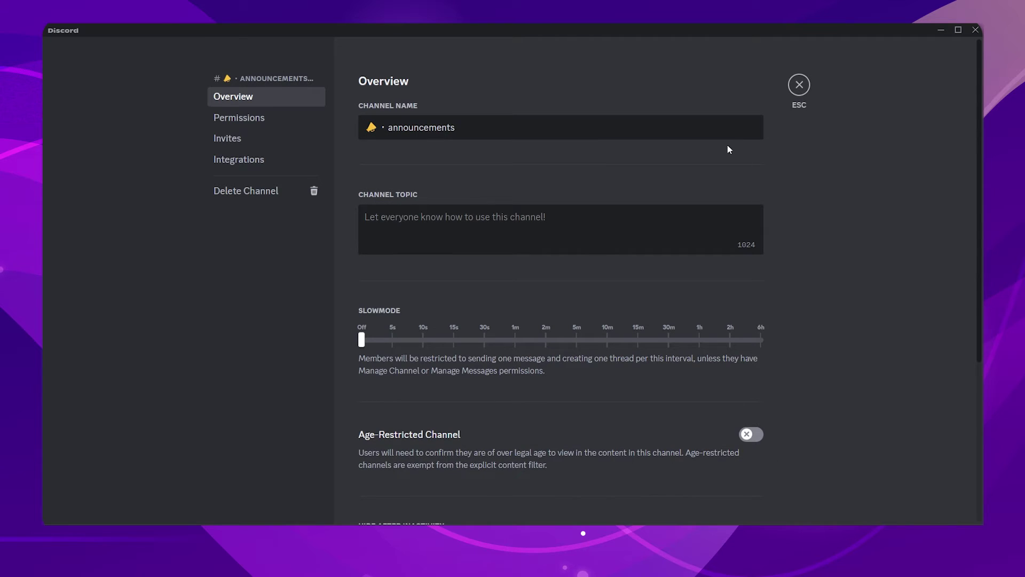
{"action": "key", "text": "Escape"}
Prefix self-roles with a palette emoji and '· ' separator and save
{"action": "left_click", "coordinate": [186, 219]}
{"action": "left_click", "coordinate": [362, 127]}
{"action": "type", "text": "·"}
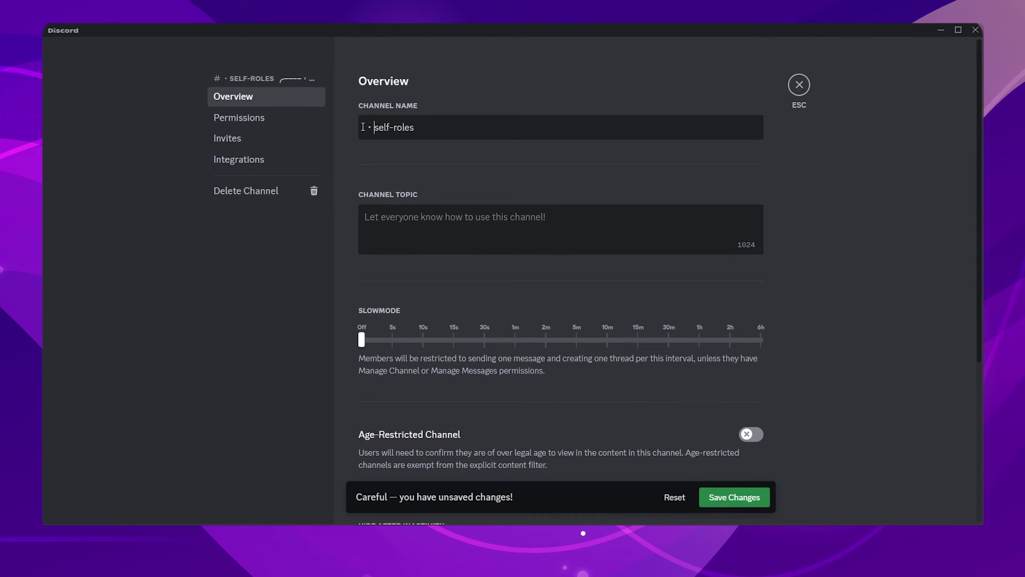
{"action": "left_click", "coordinate": [363, 128]}
{"action": "key", "text": "super+period"}
{"action": "type", "text": "palet"}
{"action": "left_click", "coordinate": [491, 292]}
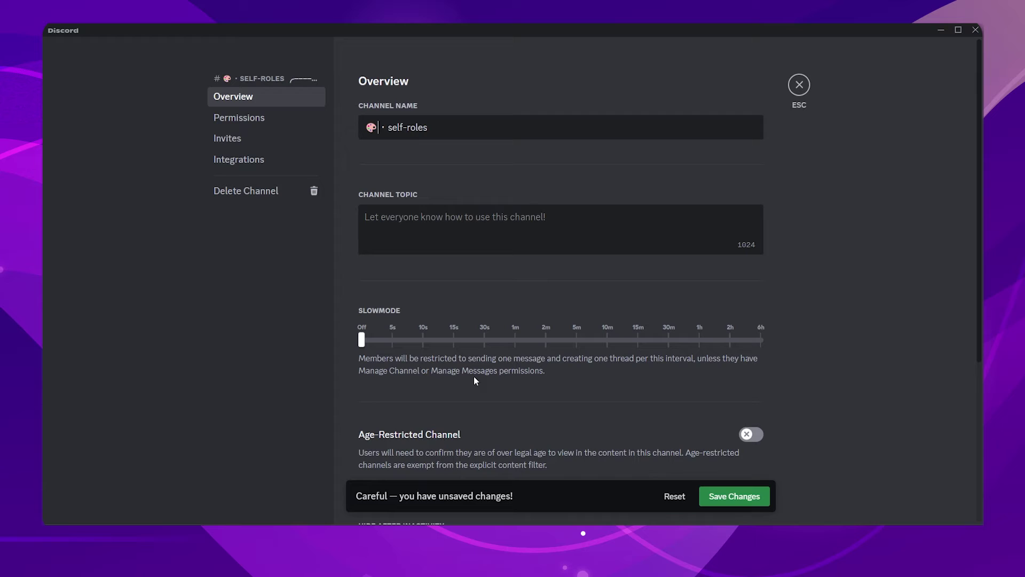
{"action": "left_click", "coordinate": [799, 84]}
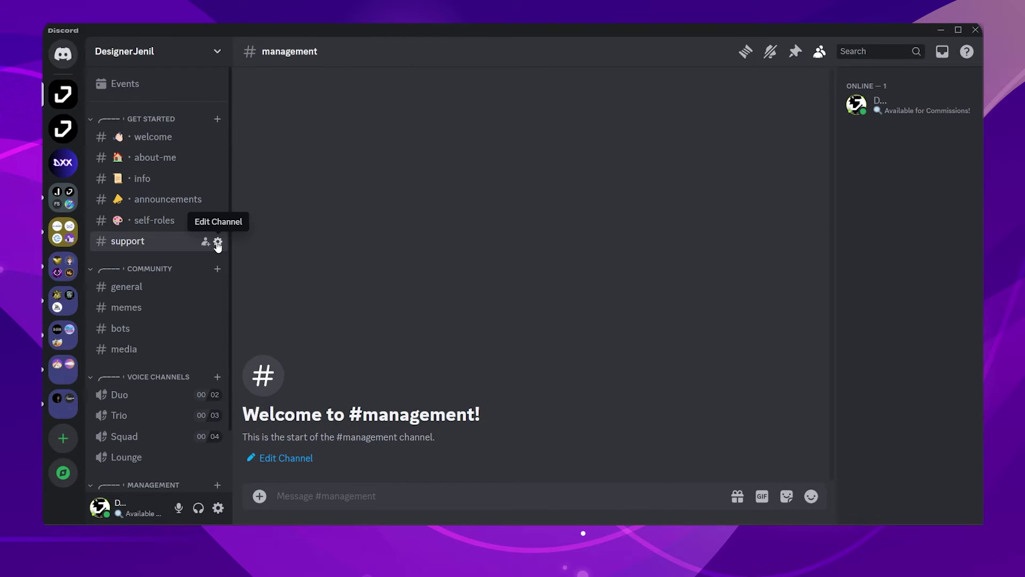
Prefix support with the '· ' separator and a mailbox emoji found by searching 'mail'
{"action": "left_click", "coordinate": [215, 240]}
{"action": "left_click", "coordinate": [365, 127]}
{"action": "type", "text": "·"}
{"action": "key", "text": "super+period"}
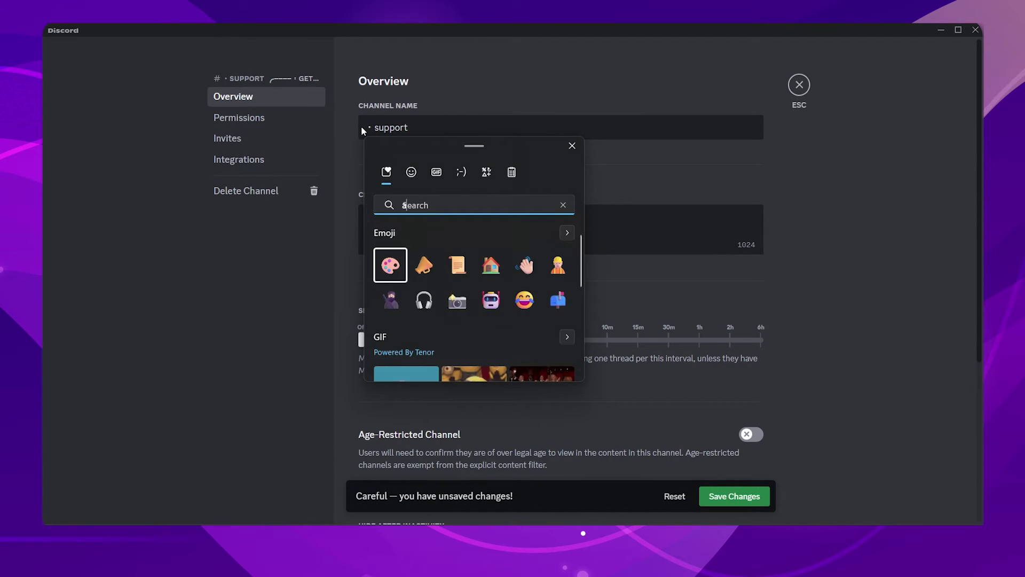
{"action": "type", "text": "ail"}
{"action": "key", "text": "BackSpace"}
{"action": "key", "text": "BackSpace"}
{"action": "key", "text": "BackSpace"}
{"action": "type", "text": "mail"}
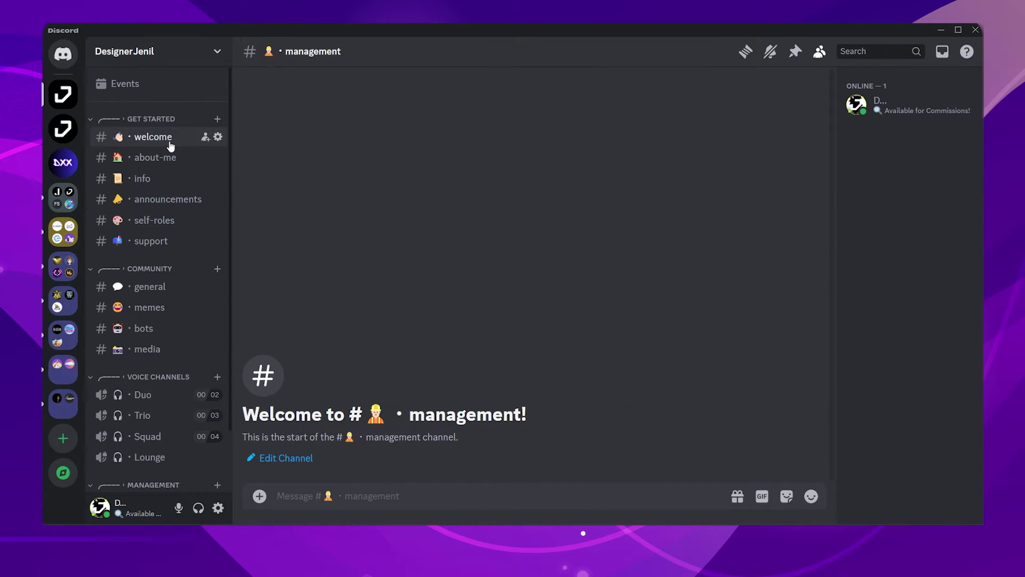
Open the #welcome channel and scroll through its contents
{"action": "left_click", "coordinate": [169, 138]}
{"action": "scroll", "coordinate": [229, 233], "scroll_direction": "down", "scroll_amount": 1}
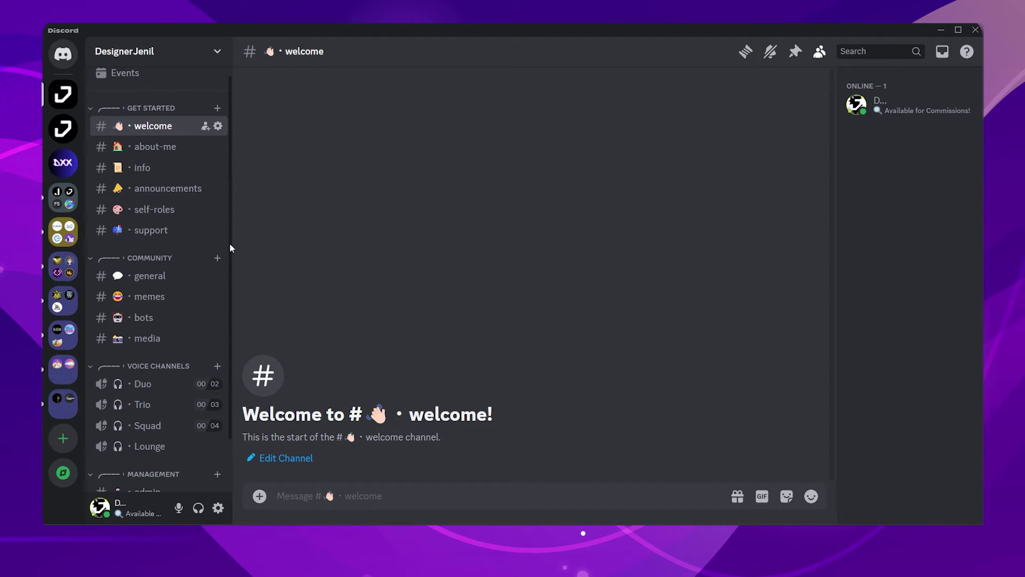
{"action": "scroll", "coordinate": [229, 257], "scroll_direction": "down", "scroll_amount": 2}
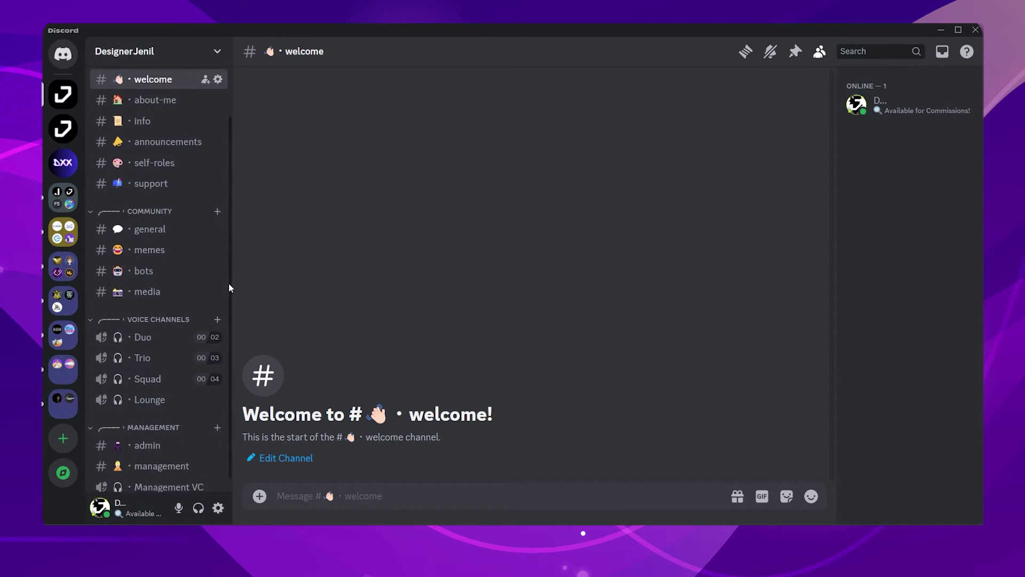
{"action": "scroll", "coordinate": [232, 291], "scroll_direction": "up", "scroll_amount": 3}
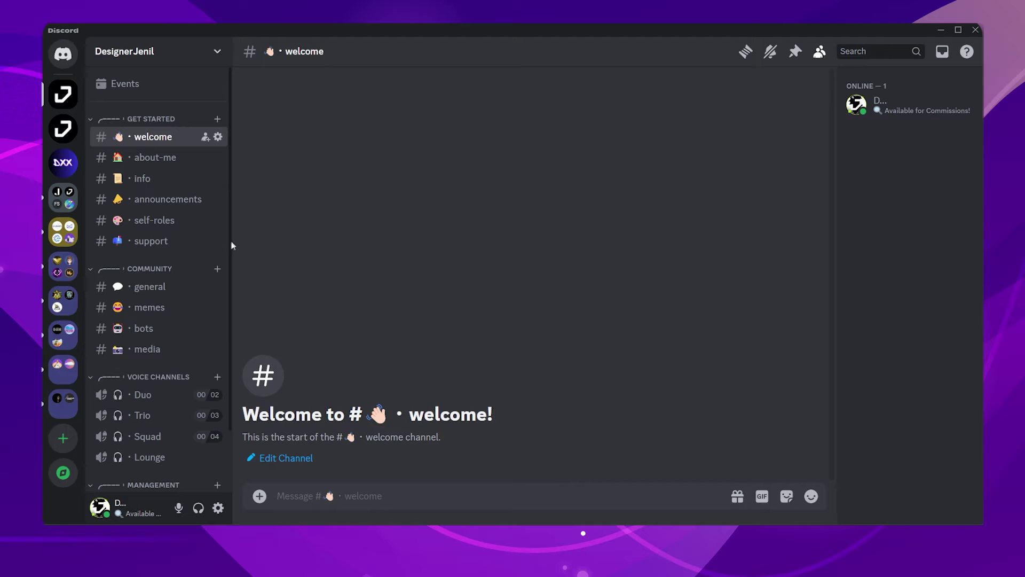
{"action": "right_click", "coordinate": [156, 119]}
{"action": "left_click", "coordinate": [207, 261]}
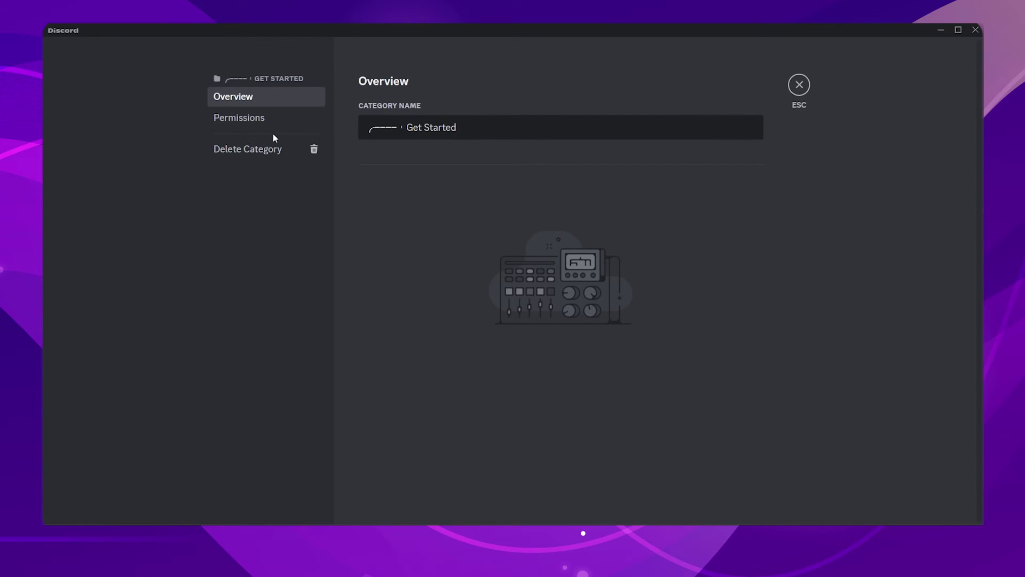
{"action": "left_click", "coordinate": [268, 120]}
{"action": "scroll", "coordinate": [768, 339], "scroll_direction": "down", "scroll_amount": 3}
{"action": "left_click", "coordinate": [705, 233]}
{"action": "scroll", "coordinate": [671, 174], "scroll_direction": "up", "scroll_amount": 3}
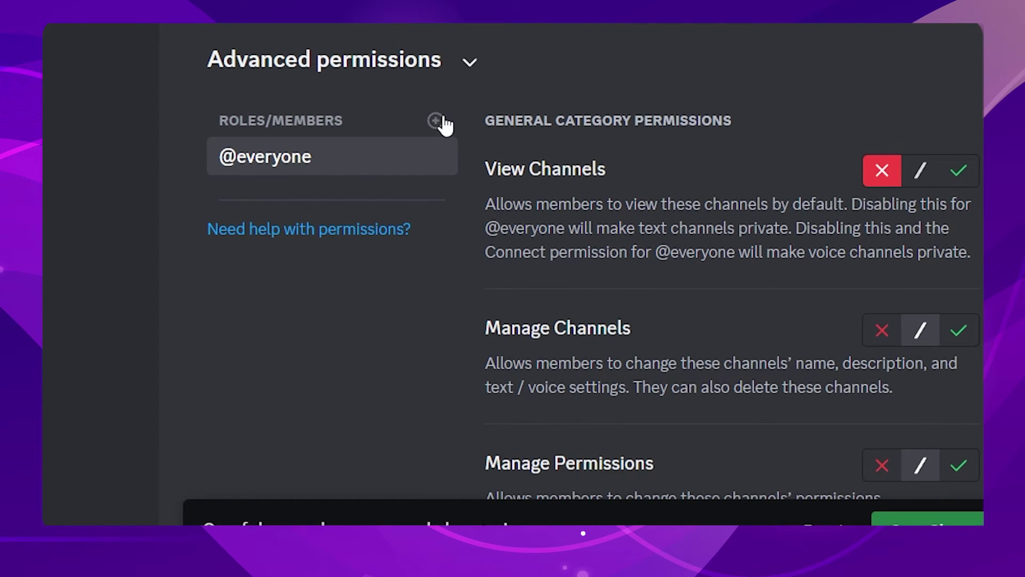
Add a Members override allowing View Channels and Create Invite, denying management permissions, and save
{"action": "left_click", "coordinate": [435, 123]}
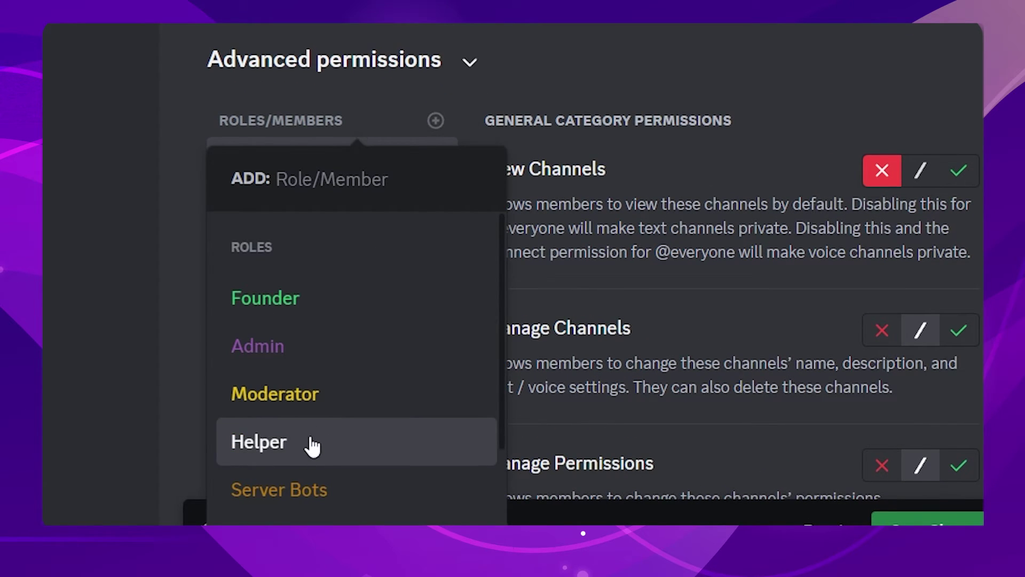
{"action": "scroll", "coordinate": [297, 442], "scroll_direction": "down", "scroll_amount": 2}
{"action": "left_click", "coordinate": [286, 421]}
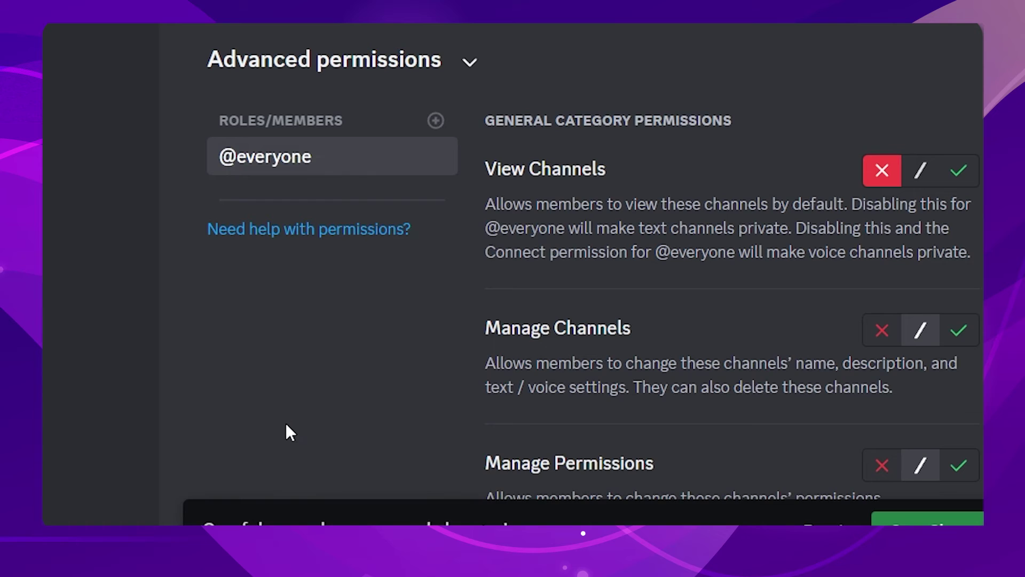
{"action": "left_click", "coordinate": [744, 128]}
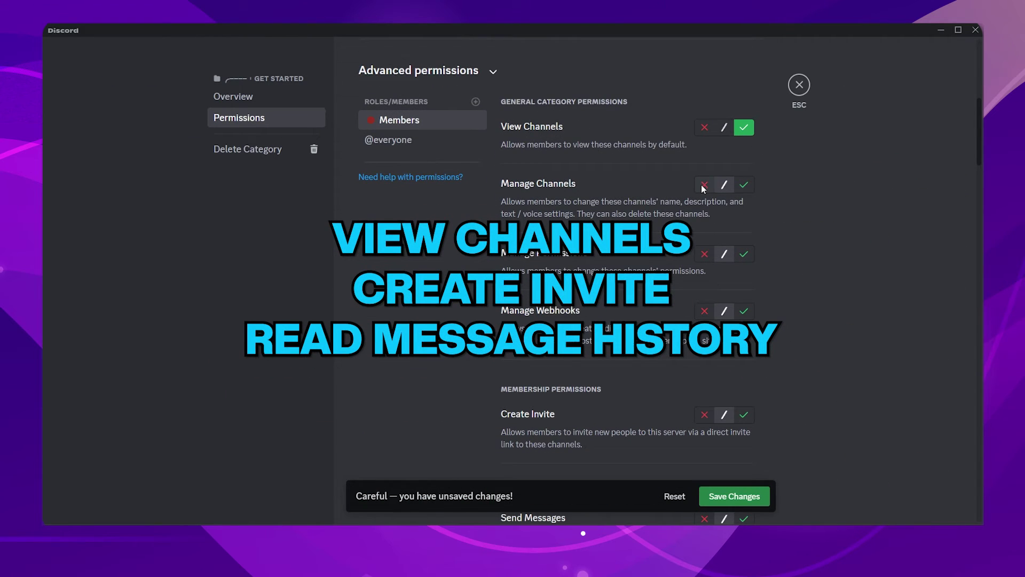
{"action": "left_click", "coordinate": [704, 184]}
{"action": "left_click", "coordinate": [704, 253]}
{"action": "left_click", "coordinate": [704, 311]}
{"action": "scroll", "coordinate": [710, 300], "scroll_direction": "down", "scroll_amount": 3}
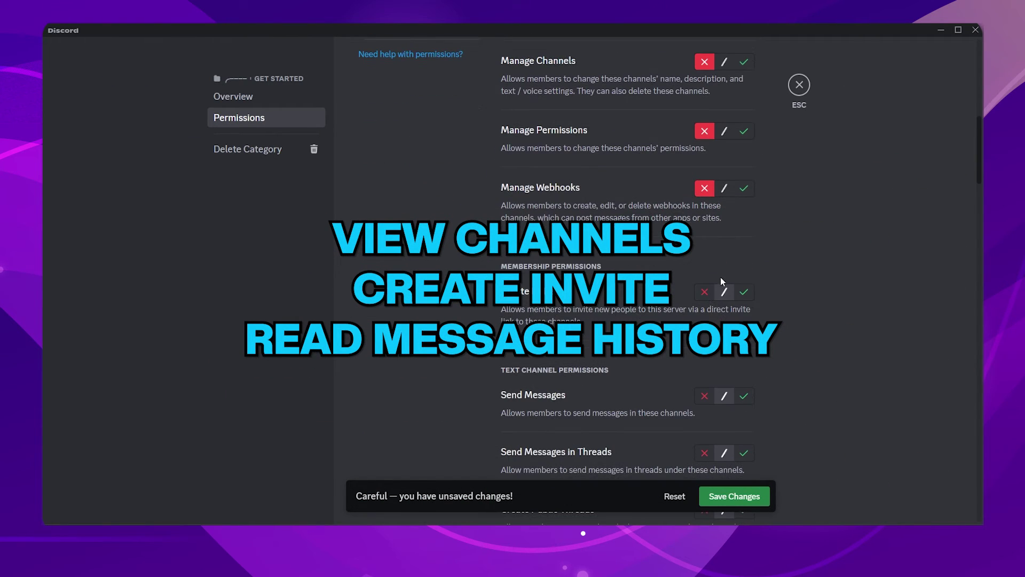
{"action": "left_click", "coordinate": [752, 292]}
{"action": "scroll", "coordinate": [735, 320], "scroll_direction": "down", "scroll_amount": 3}
{"action": "scroll", "coordinate": [706, 242], "scroll_direction": "down", "scroll_amount": 10}
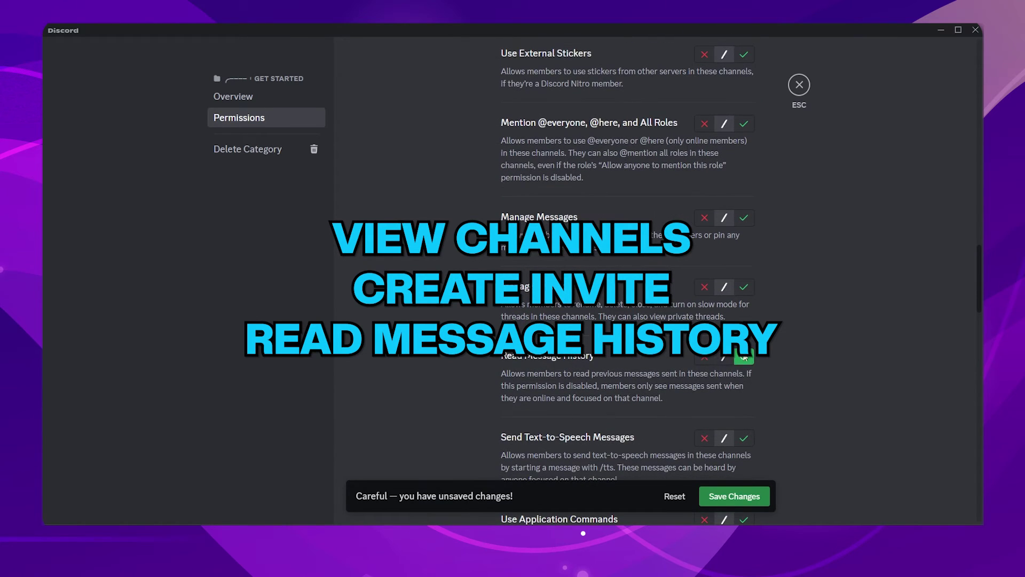
{"action": "scroll", "coordinate": [729, 373], "scroll_direction": "down", "scroll_amount": 8}
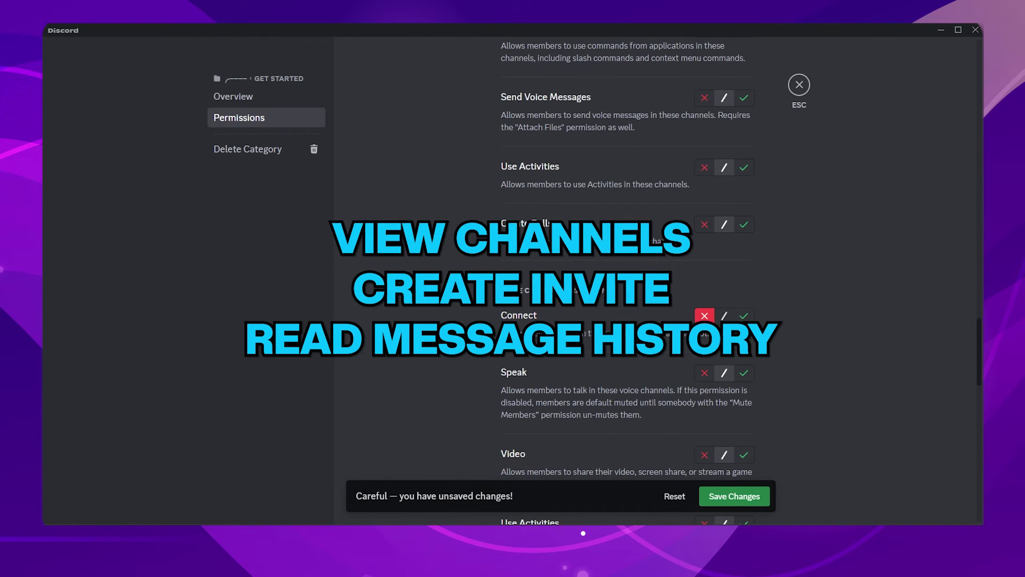
{"action": "left_click", "coordinate": [731, 496]}
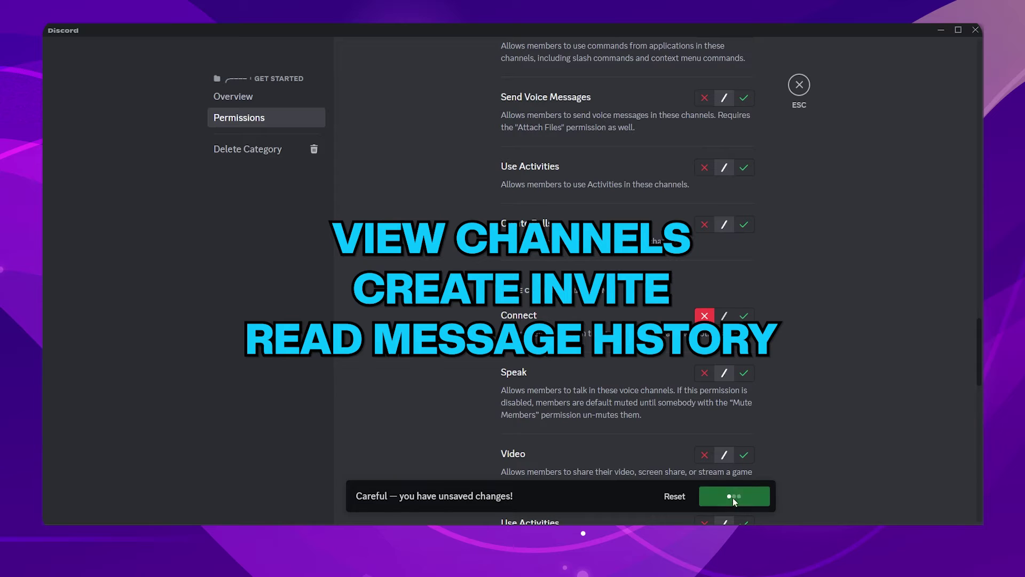
In the announcements channel's permissions, allow the Members role to Add Reactions
{"action": "left_click", "coordinate": [800, 84]}
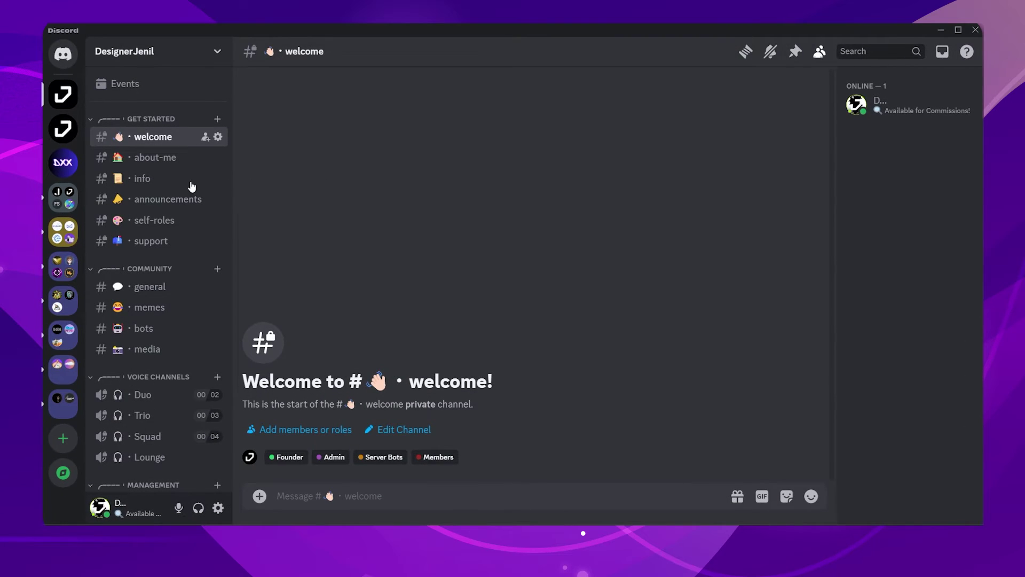
{"action": "left_click", "coordinate": [218, 200]}
{"action": "left_click", "coordinate": [249, 120]}
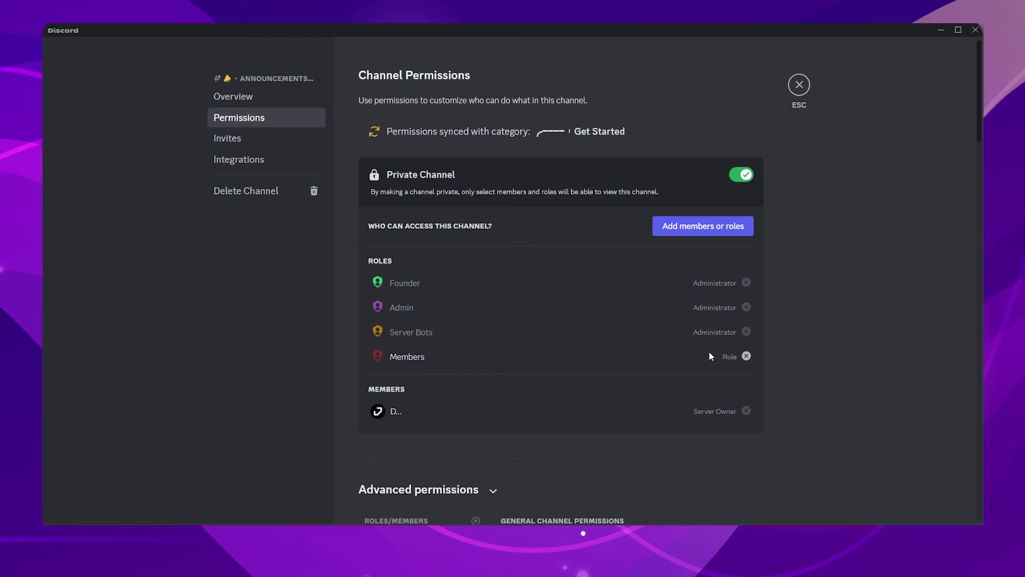
{"action": "scroll", "coordinate": [397, 312], "scroll_direction": "down", "scroll_amount": 5}
{"action": "left_click", "coordinate": [417, 300]}
{"action": "scroll", "coordinate": [719, 353], "scroll_direction": "down", "scroll_amount": 15}
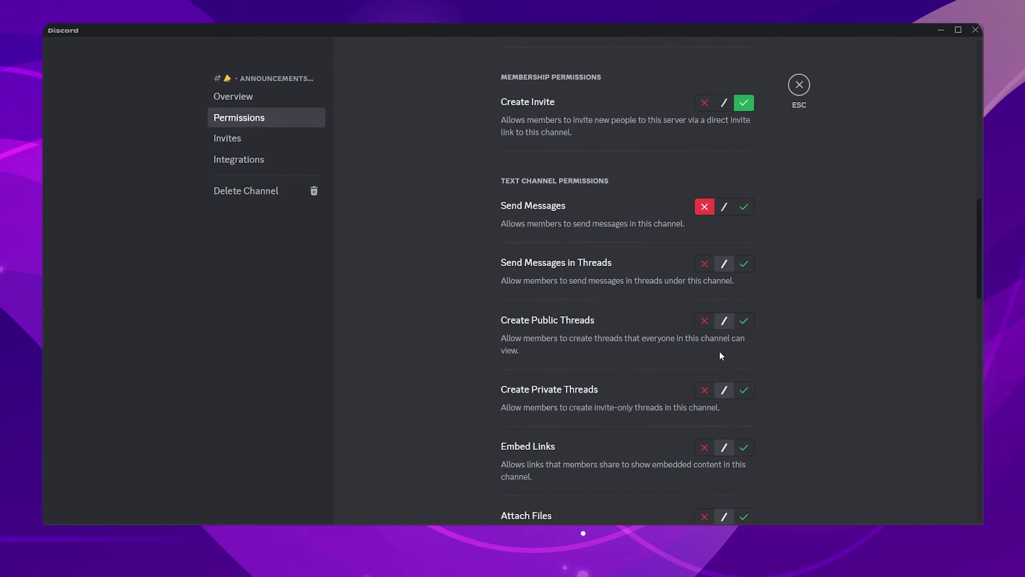
{"action": "left_click", "coordinate": [750, 259]}
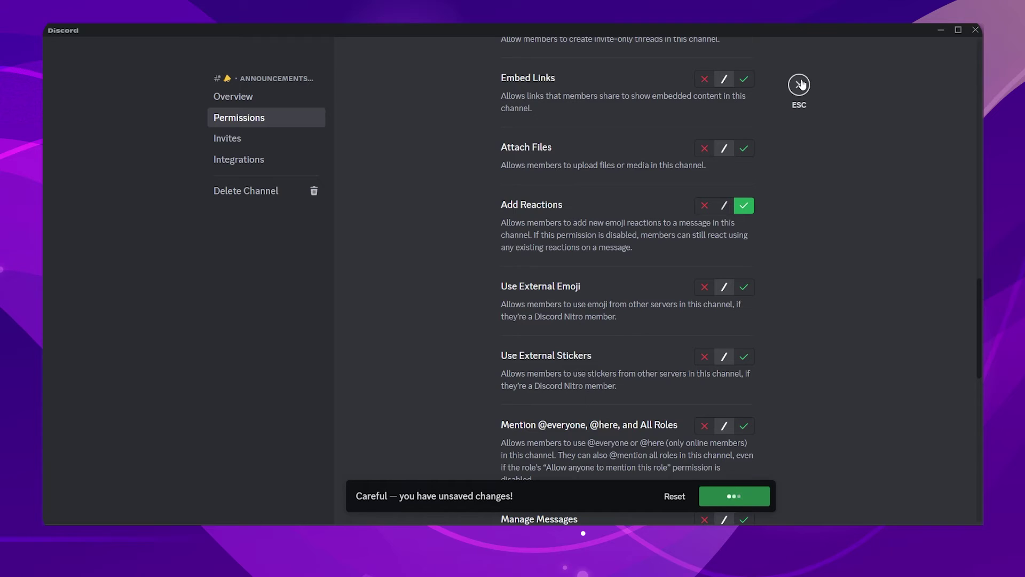
{"action": "left_click", "coordinate": [800, 84]}
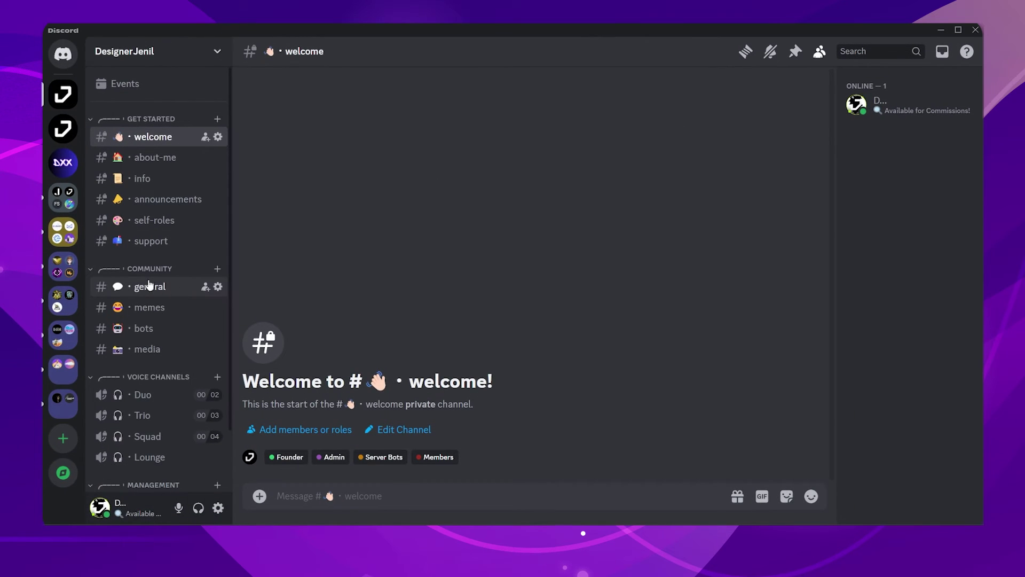
{"action": "right_click", "coordinate": [130, 269]}
{"action": "left_click", "coordinate": [172, 411]}
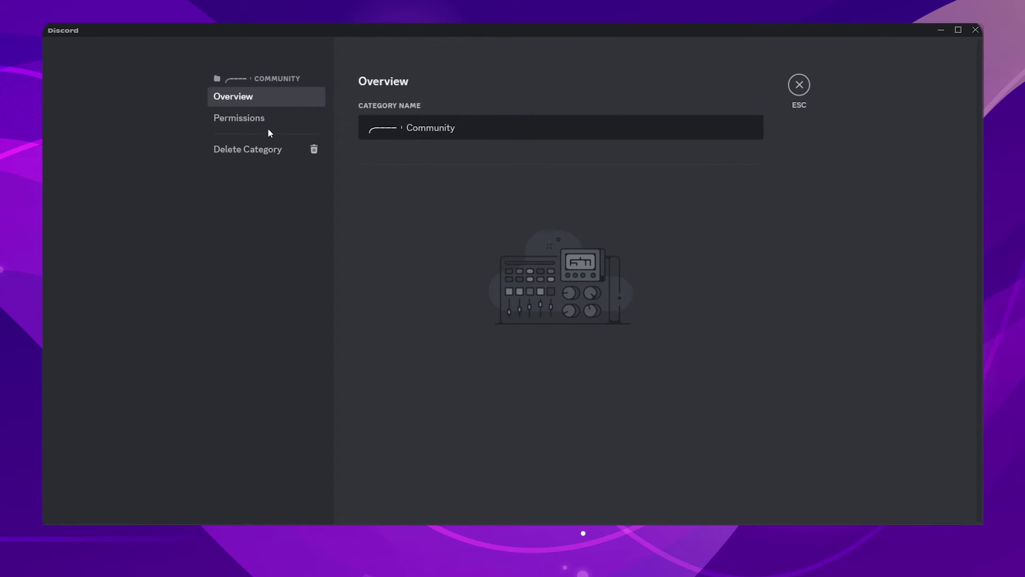
{"action": "left_click", "coordinate": [269, 126]}
{"action": "scroll", "coordinate": [694, 312], "scroll_direction": "down", "scroll_amount": 4}
{"action": "left_click", "coordinate": [701, 168]}
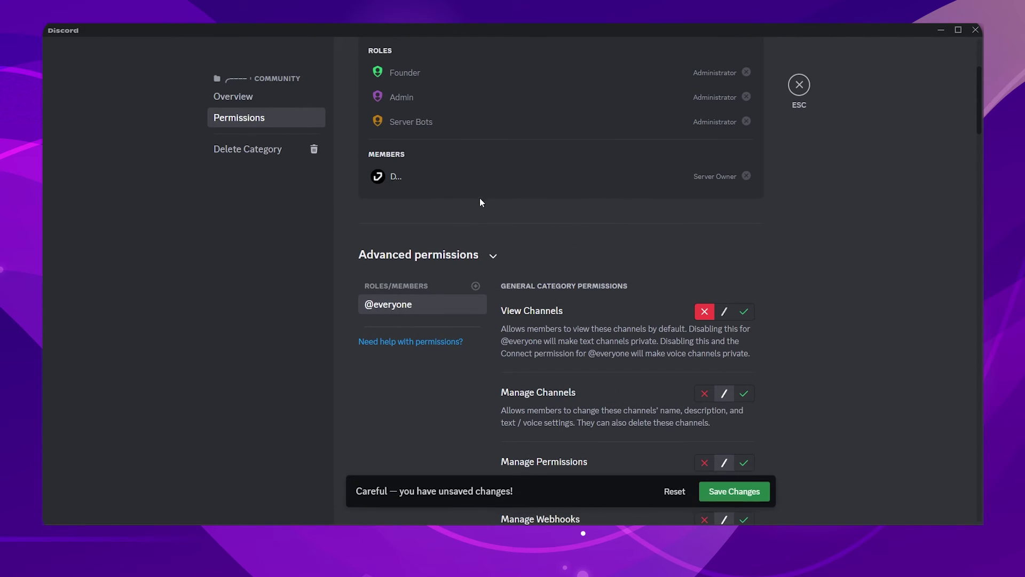
Deny Members the Manage Channels, Manage Permissions and Manage Webhooks permissions
{"action": "left_click", "coordinate": [476, 286]}
{"action": "scroll", "coordinate": [438, 411], "scroll_direction": "down", "scroll_amount": 2}
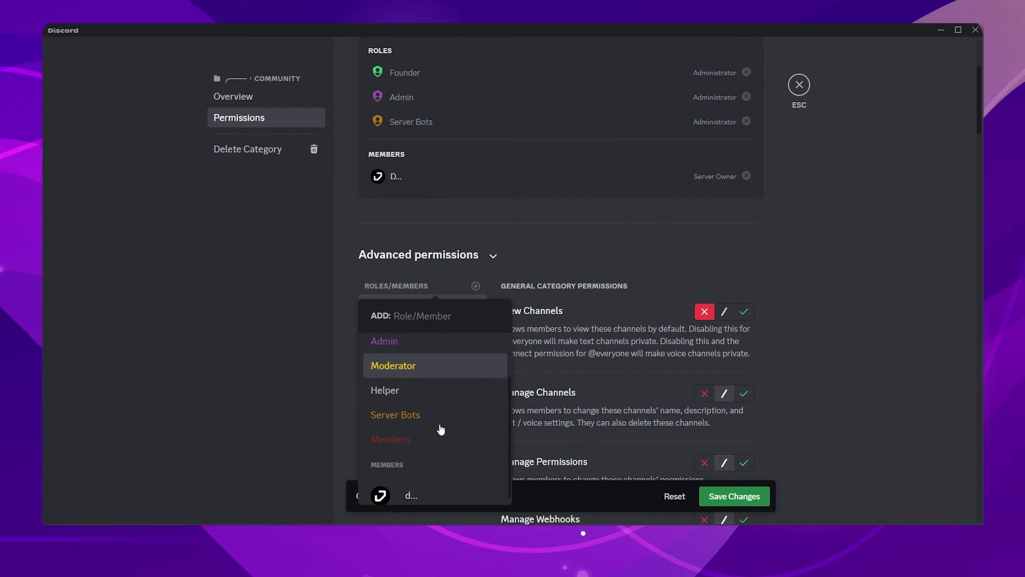
{"action": "left_click", "coordinate": [403, 415]}
{"action": "scroll", "coordinate": [793, 227], "scroll_direction": "down", "scroll_amount": 3}
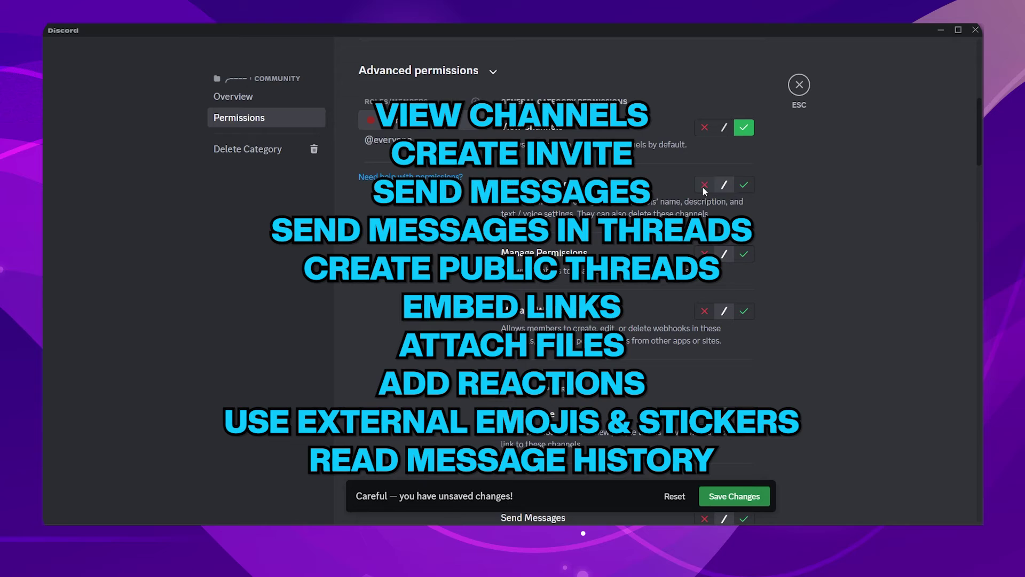
{"action": "left_click", "coordinate": [704, 184]}
{"action": "left_click", "coordinate": [705, 253]}
{"action": "left_click", "coordinate": [704, 311]}
Allow Members to send messages in threads, create public threads, embed links, attach files and add reactions
{"action": "scroll", "coordinate": [705, 311], "scroll_direction": "down", "scroll_amount": 3}
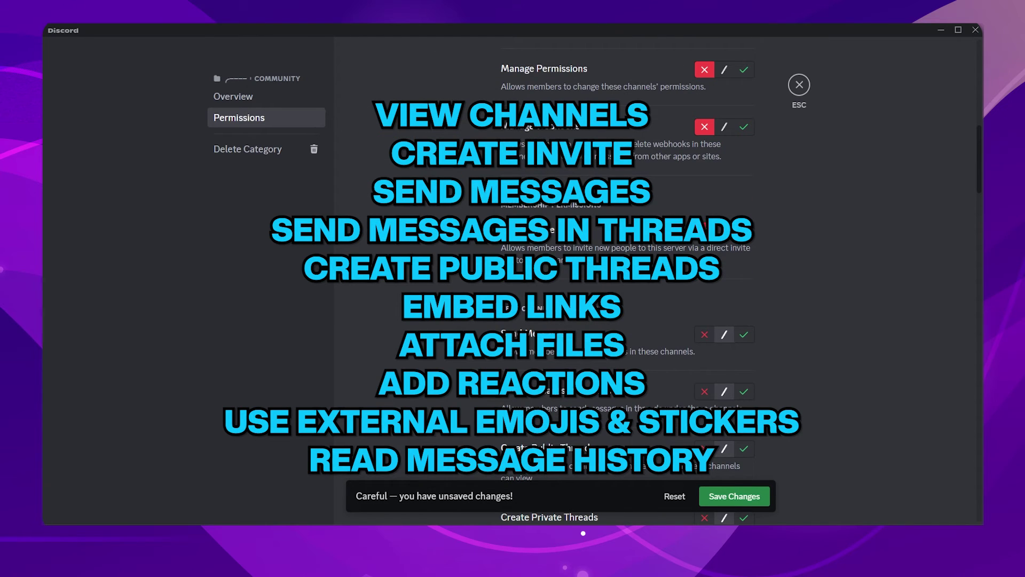
{"action": "scroll", "coordinate": [625, 278], "scroll_direction": "down", "scroll_amount": 2}
{"action": "left_click", "coordinate": [745, 269]}
{"action": "left_click", "coordinate": [744, 326]}
{"action": "scroll", "coordinate": [744, 325], "scroll_direction": "down", "scroll_amount": 3}
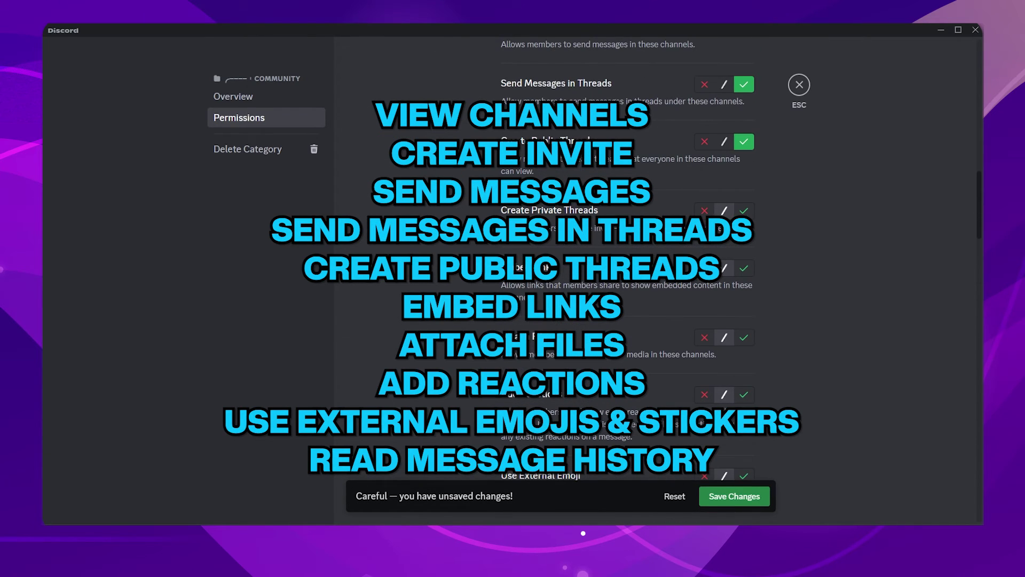
{"action": "left_click", "coordinate": [744, 269]}
{"action": "left_click", "coordinate": [744, 337]}
{"action": "scroll", "coordinate": [744, 299], "scroll_direction": "down", "scroll_amount": 2}
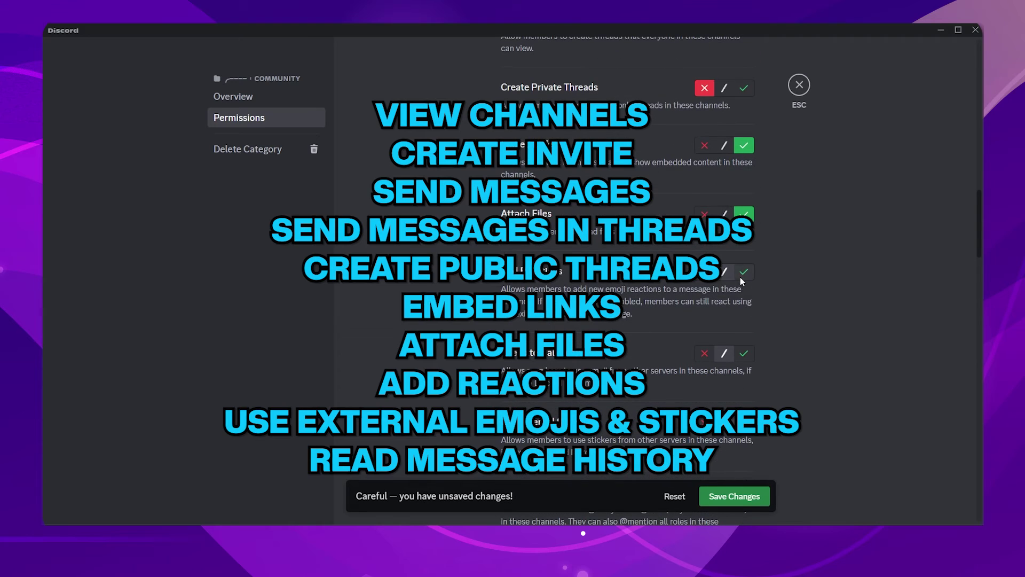
{"action": "left_click", "coordinate": [744, 270]}
{"action": "scroll", "coordinate": [744, 270], "scroll_direction": "down", "scroll_amount": 2}
{"action": "left_click", "coordinate": [744, 300]}
{"action": "scroll", "coordinate": [744, 300], "scroll_direction": "down", "scroll_amount": 3}
{"action": "left_click", "coordinate": [704, 184]}
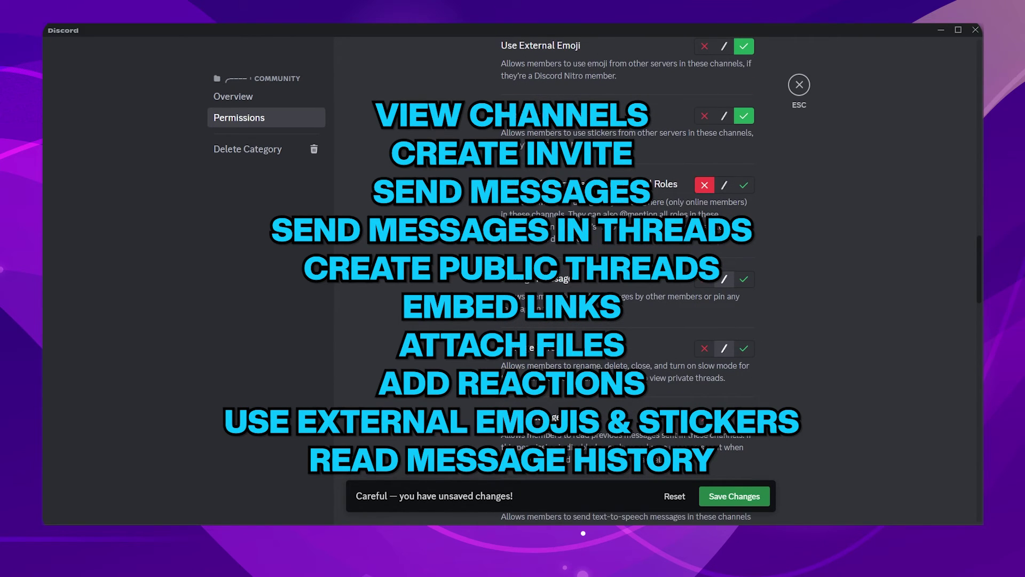
{"action": "scroll", "coordinate": [716, 319], "scroll_direction": "down", "scroll_amount": 2}
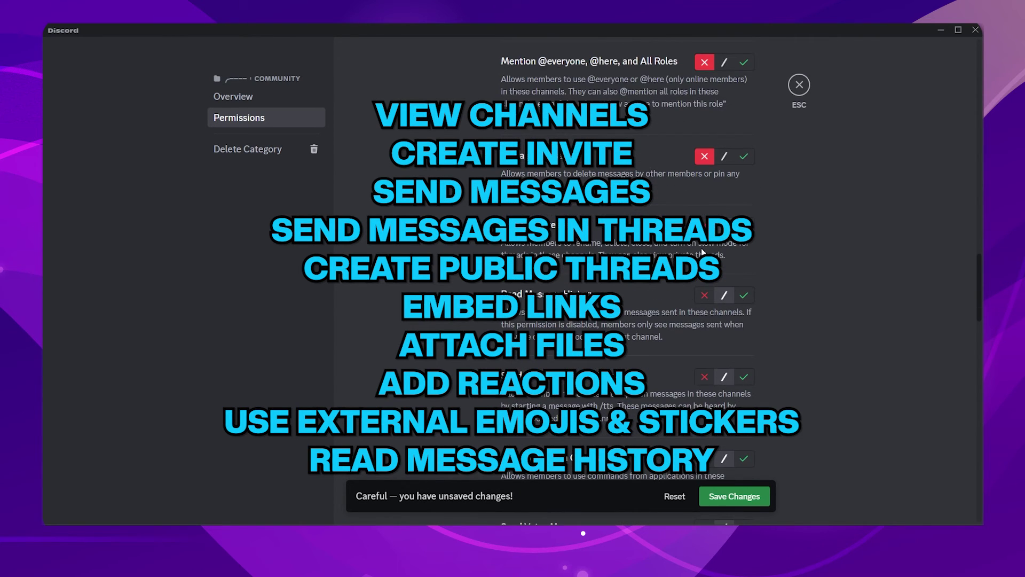
{"action": "left_click", "coordinate": [744, 295]}
{"action": "scroll", "coordinate": [739, 297], "scroll_direction": "down", "scroll_amount": 3}
{"action": "left_click", "coordinate": [744, 193]}
{"action": "left_click", "coordinate": [704, 192]}
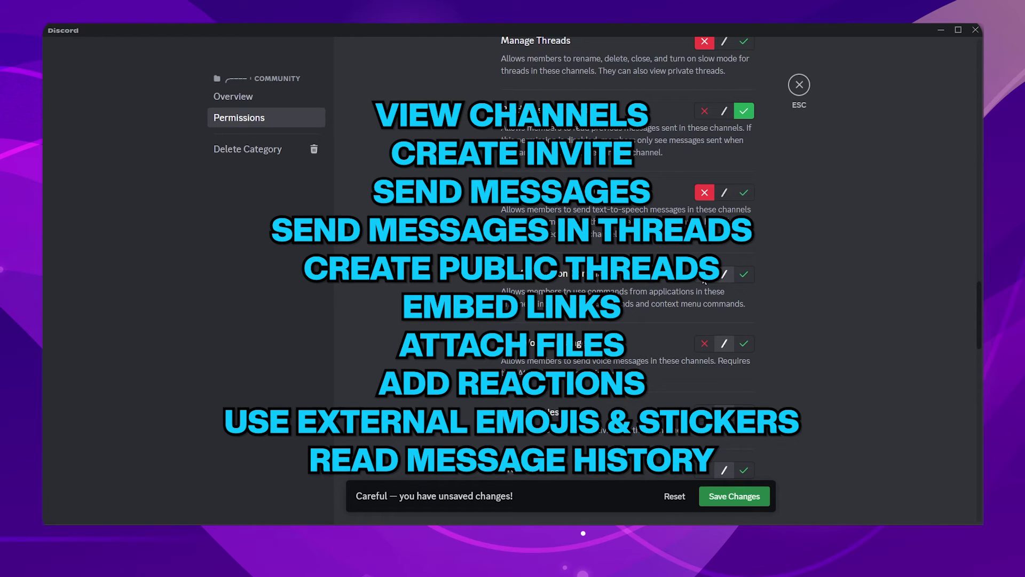
{"action": "left_click", "coordinate": [705, 343]}
Save the COMMUNITY category permission changes and close the settings
{"action": "scroll", "coordinate": [707, 352], "scroll_direction": "down", "scroll_amount": 5}
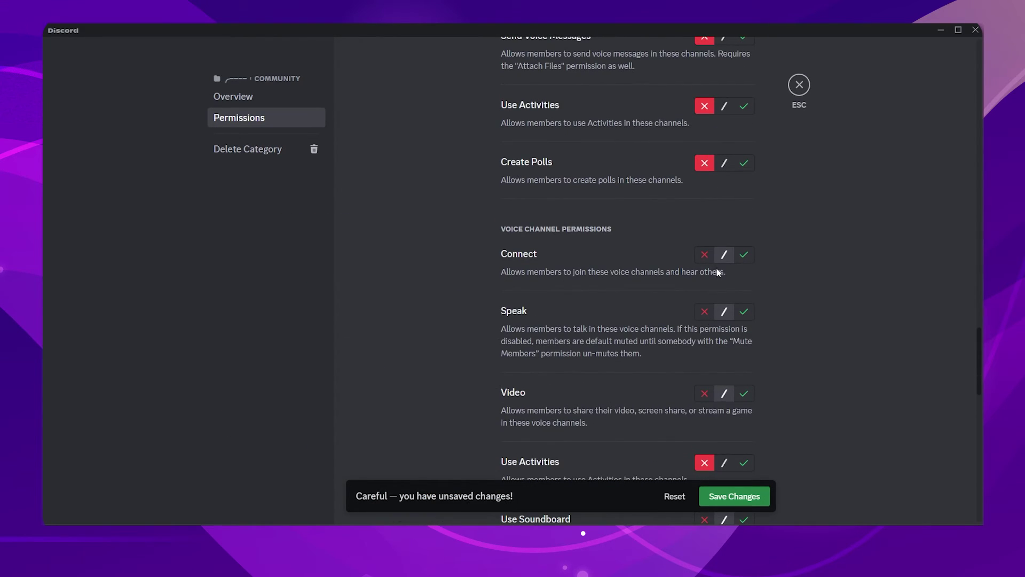
{"action": "left_click", "coordinate": [725, 499]}
{"action": "key", "text": "Escape"}
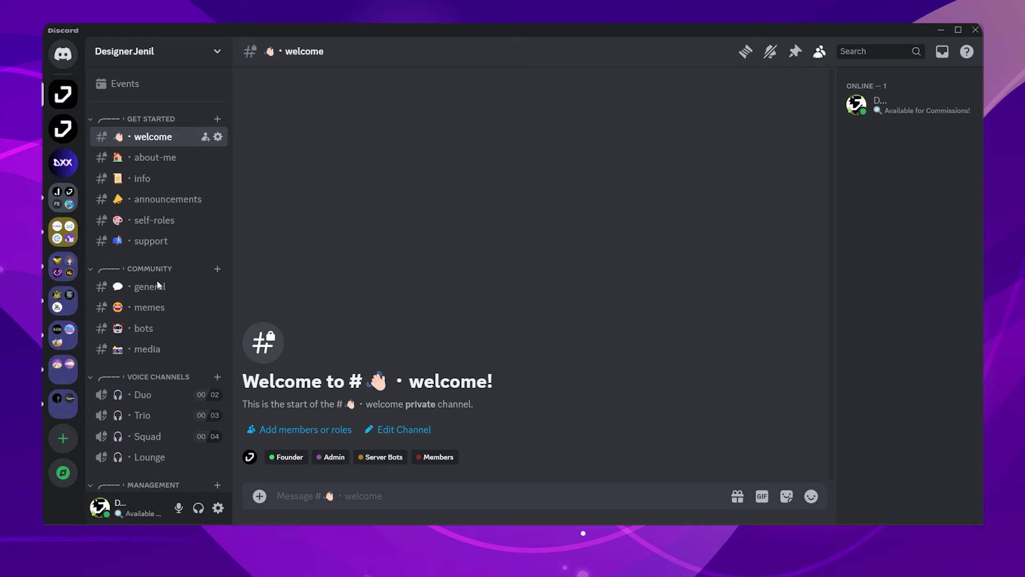
Allow Use Application Commands in the #bots channel's permissions, save, and close the settings
{"action": "scroll", "coordinate": [148, 344], "scroll_direction": "down", "scroll_amount": 2}
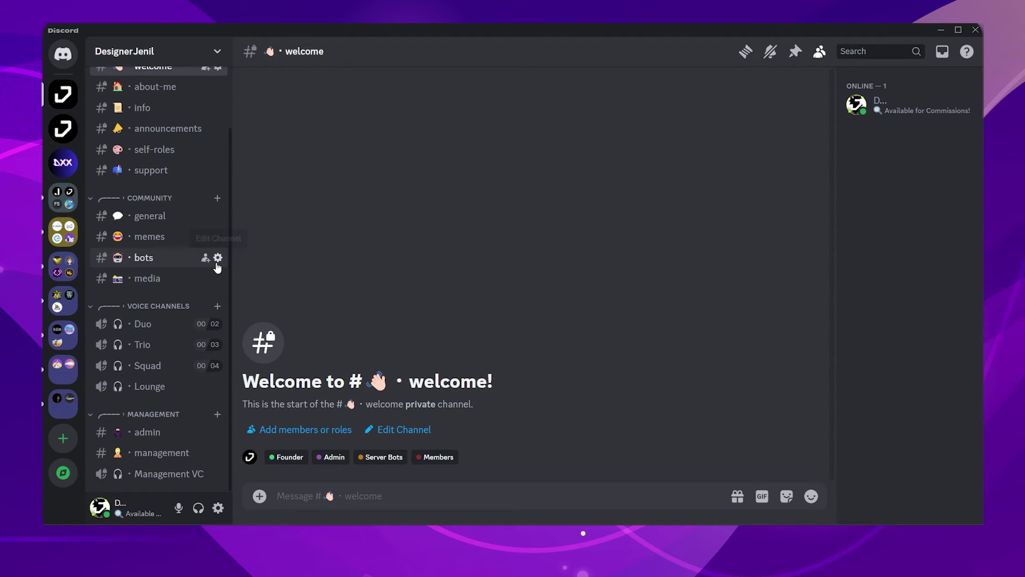
{"action": "left_click", "coordinate": [218, 258]}
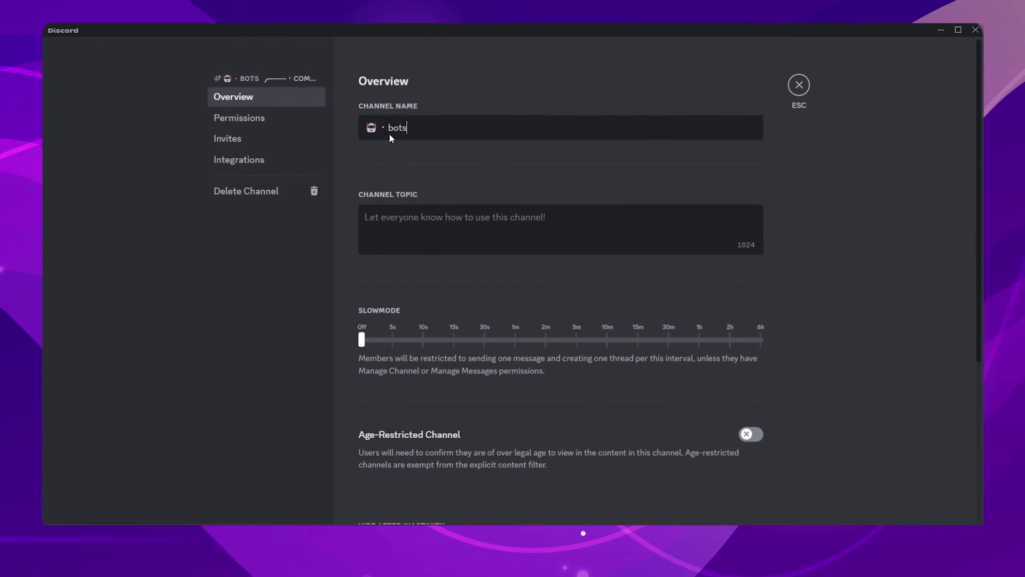
{"action": "left_click", "coordinate": [245, 122]}
{"action": "scroll", "coordinate": [453, 315], "scroll_direction": "down", "scroll_amount": 6}
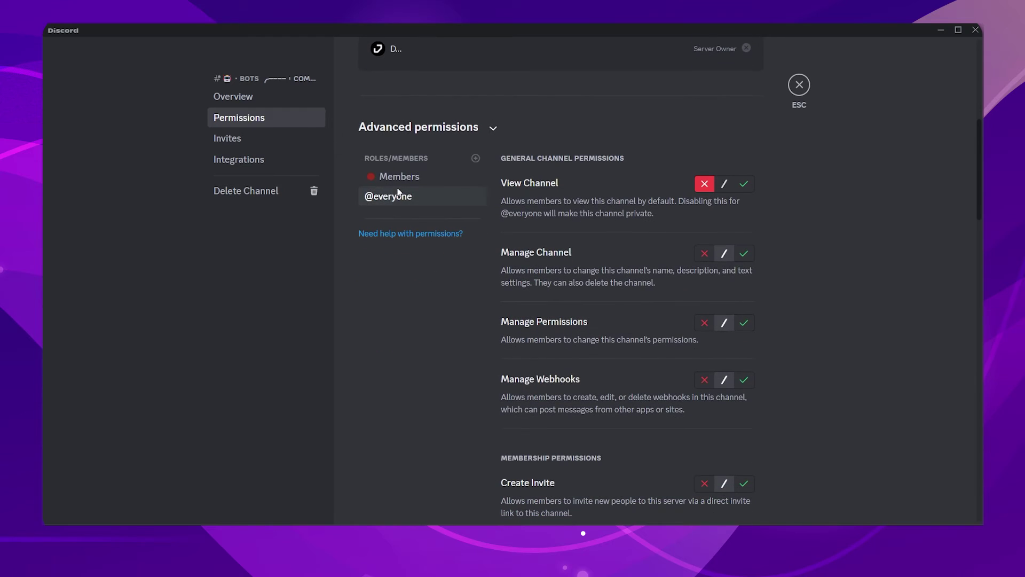
{"action": "scroll", "coordinate": [661, 306], "scroll_direction": "down", "scroll_amount": 15}
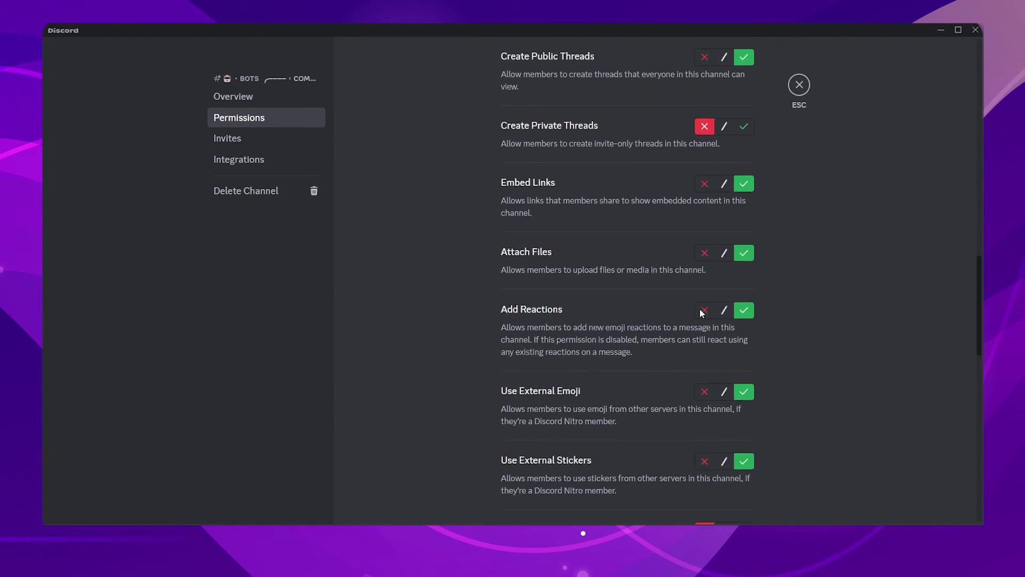
{"action": "scroll", "coordinate": [707, 313], "scroll_direction": "down", "scroll_amount": 5}
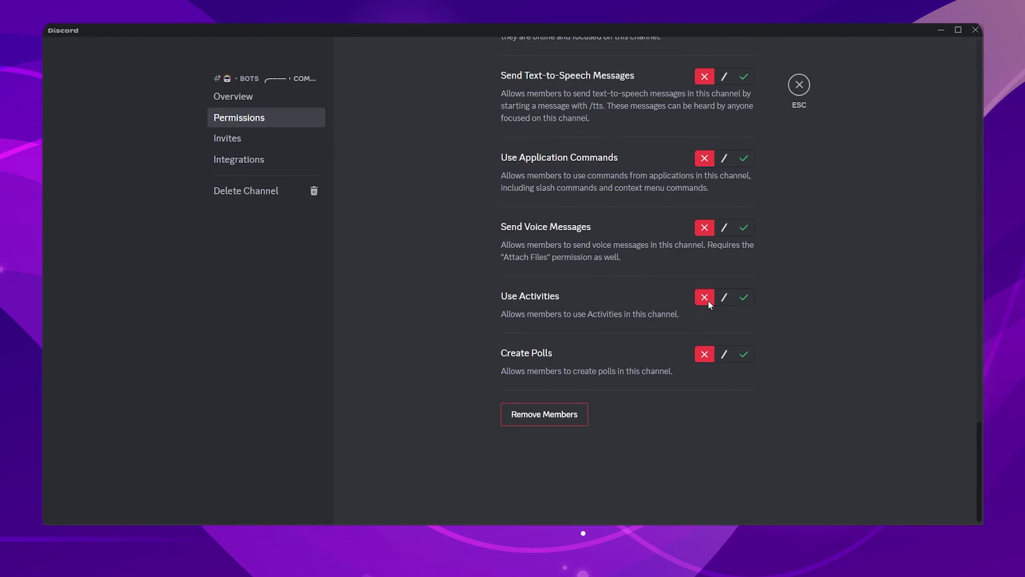
{"action": "left_click", "coordinate": [743, 160]}
{"action": "left_click", "coordinate": [738, 498]}
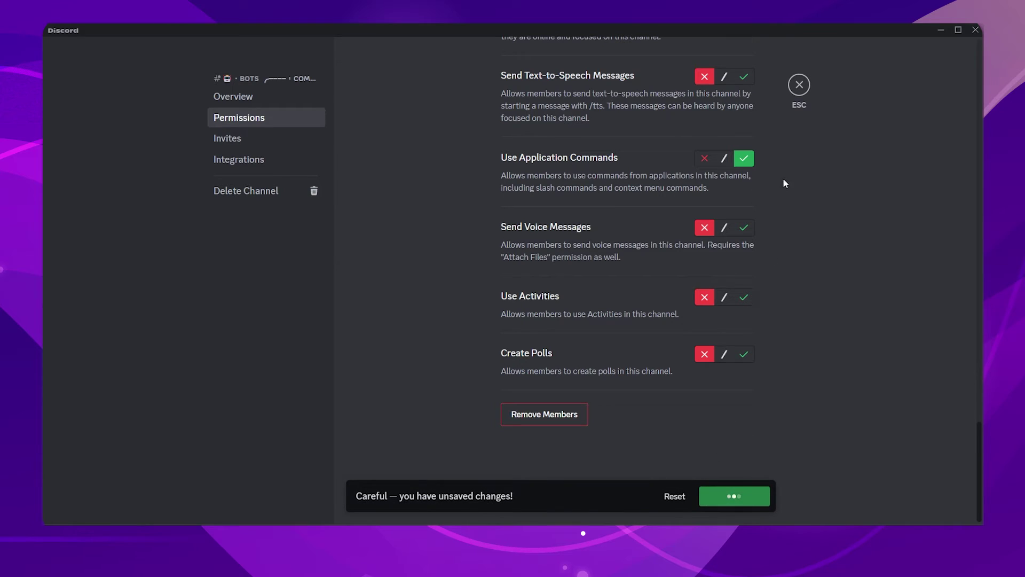
{"action": "left_click", "coordinate": [800, 86]}
{"action": "right_click", "coordinate": [141, 306]}
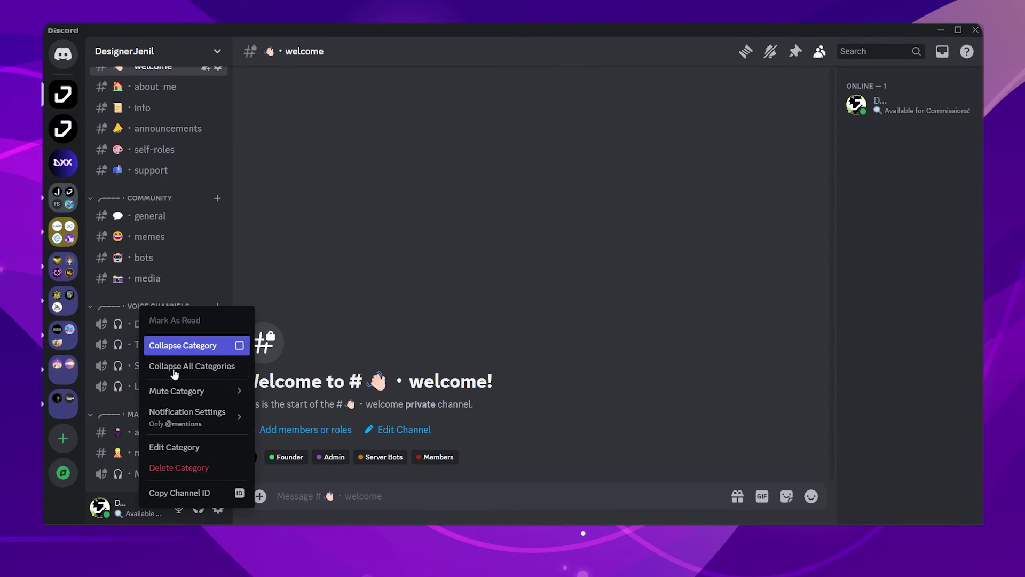
{"action": "left_click", "coordinate": [182, 452]}
{"action": "left_click", "coordinate": [263, 119]}
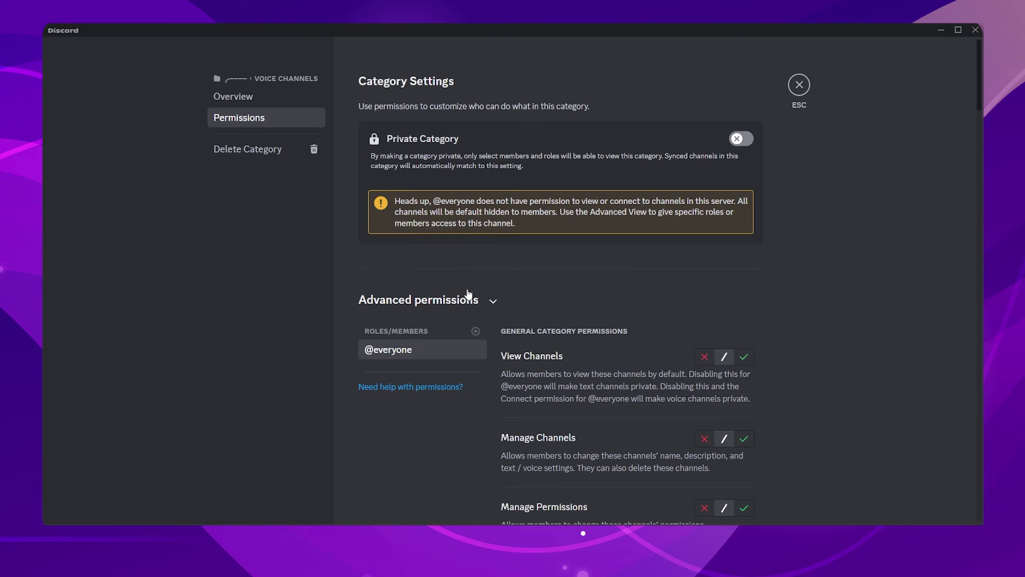
{"action": "left_click", "coordinate": [476, 331]}
{"action": "scroll", "coordinate": [428, 459], "scroll_direction": "down", "scroll_amount": 2}
{"action": "key", "text": "Escape"}
{"action": "left_click", "coordinate": [703, 358]}
{"action": "scroll", "coordinate": [454, 363], "scroll_direction": "down", "scroll_amount": 5}
For Members, allow View Channels and Create Invite; deny Manage Webhooks and Send Messages
{"action": "left_click", "coordinate": [375, 241]}
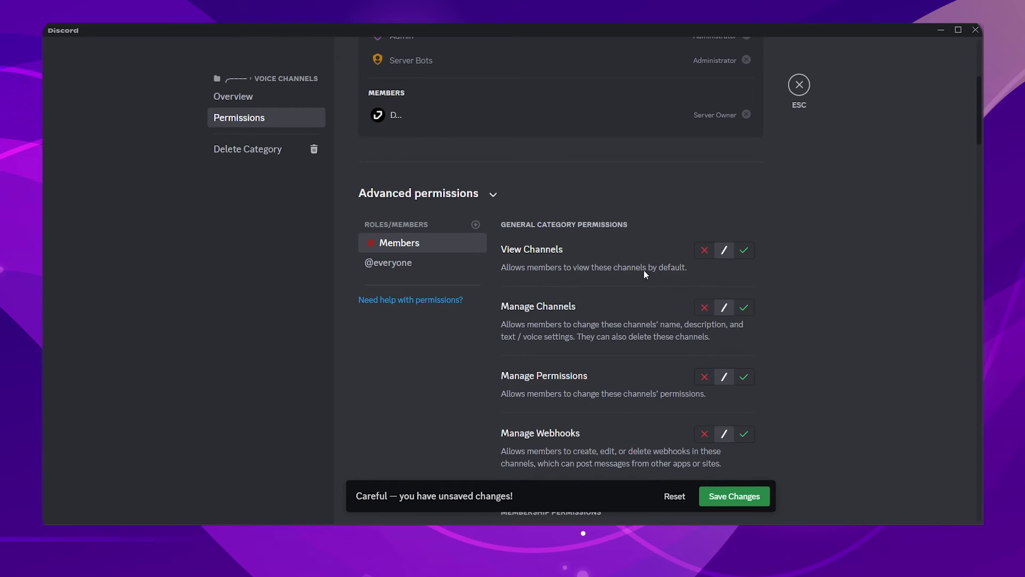
{"action": "scroll", "coordinate": [645, 274], "scroll_direction": "down", "scroll_amount": 4}
{"action": "left_click", "coordinate": [744, 65]}
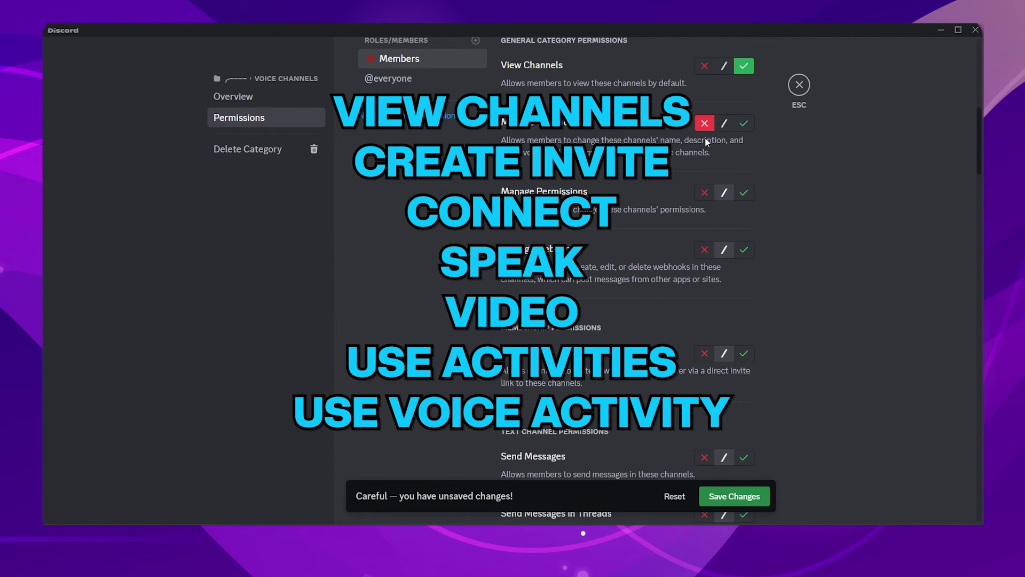
{"action": "left_click", "coordinate": [705, 249]}
{"action": "scroll", "coordinate": [705, 214], "scroll_direction": "down", "scroll_amount": 3}
{"action": "left_click", "coordinate": [705, 169]}
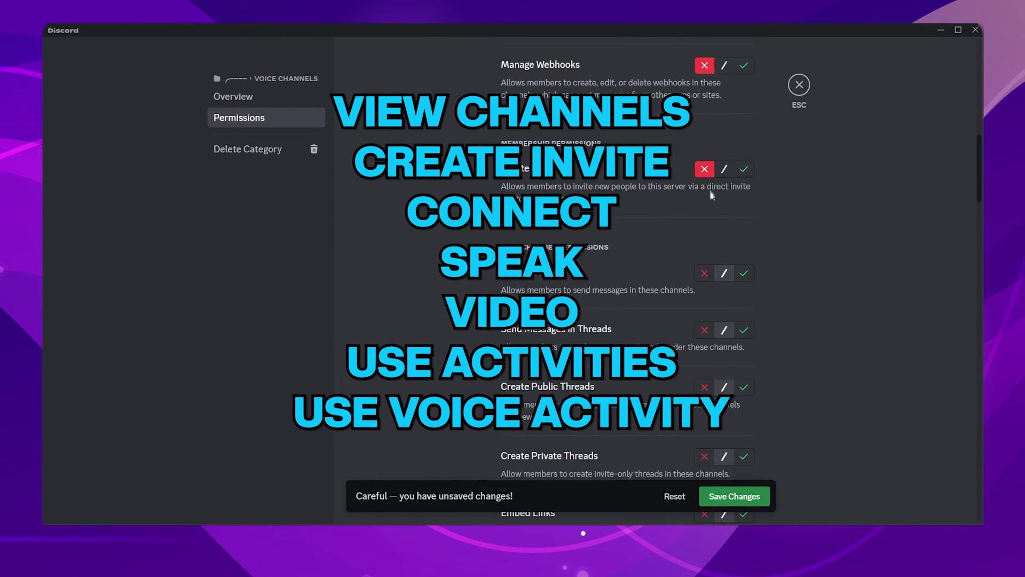
{"action": "scroll", "coordinate": [711, 170], "scroll_direction": "down", "scroll_amount": 2}
{"action": "scroll", "coordinate": [737, 118], "scroll_direction": "up", "scroll_amount": 1}
{"action": "left_click", "coordinate": [744, 108]}
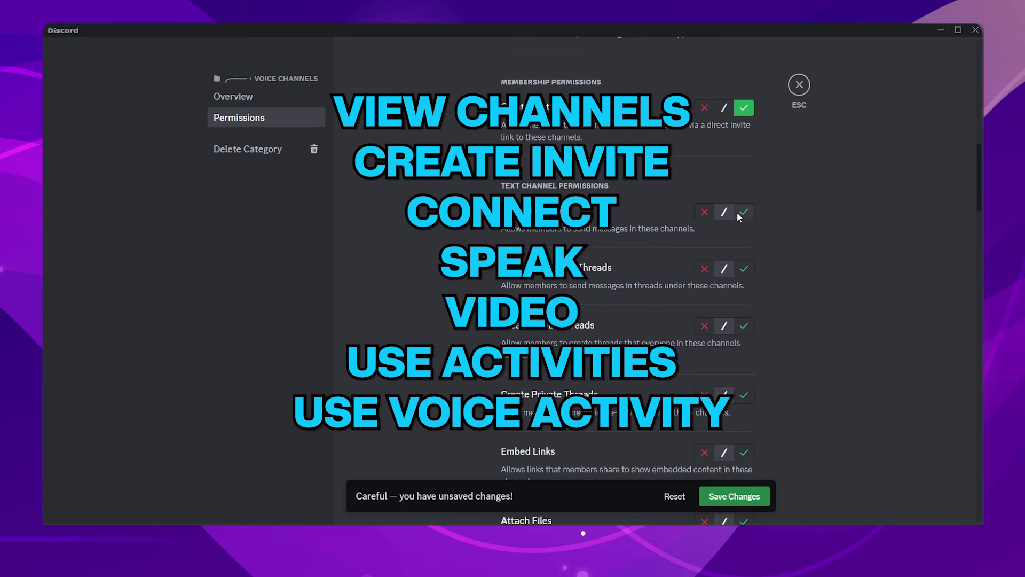
{"action": "left_click", "coordinate": [705, 212]}
Allow Members Connect, Speak, Video, Activities and Voice Activity; deny Soundboard and external sounds
{"action": "scroll", "coordinate": [715, 306], "scroll_direction": "down", "scroll_amount": 18}
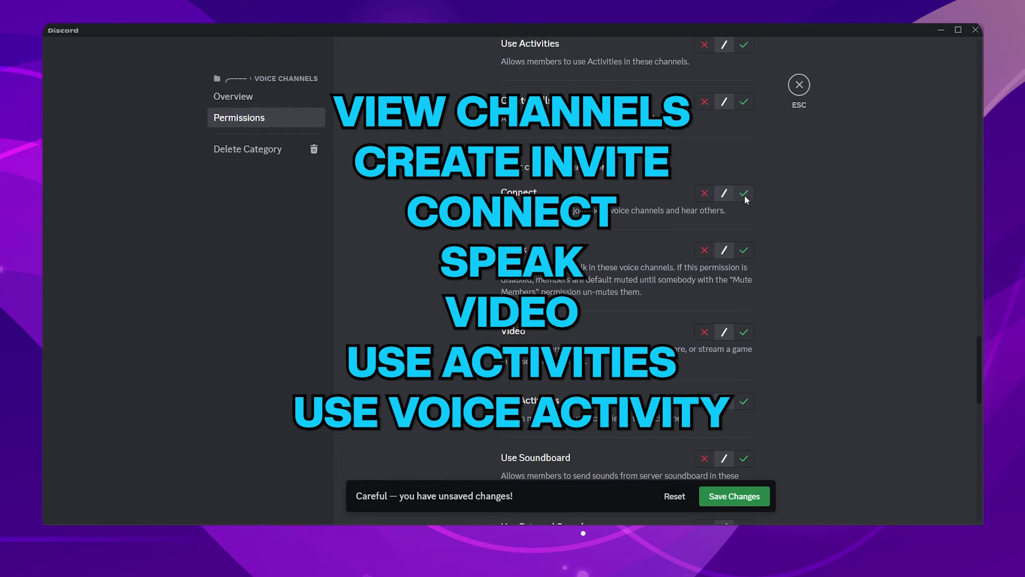
{"action": "left_click", "coordinate": [745, 195]}
{"action": "left_click", "coordinate": [744, 250]}
{"action": "scroll", "coordinate": [742, 313], "scroll_direction": "down", "scroll_amount": 2}
{"action": "left_click", "coordinate": [744, 211]}
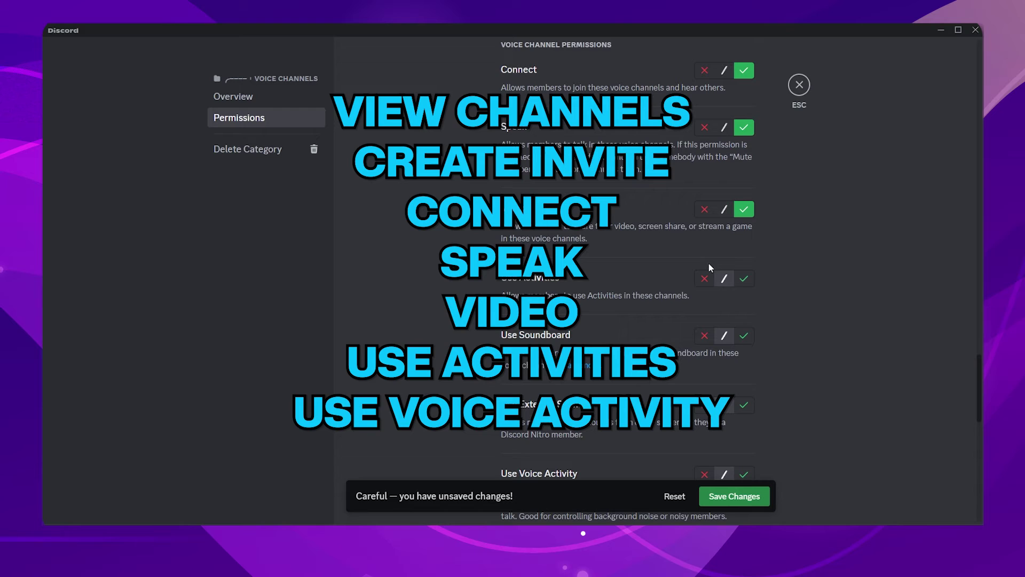
{"action": "left_click", "coordinate": [744, 278]}
{"action": "scroll", "coordinate": [726, 273], "scroll_direction": "down", "scroll_amount": 3}
{"action": "left_click", "coordinate": [705, 154]}
{"action": "left_click", "coordinate": [705, 223]}
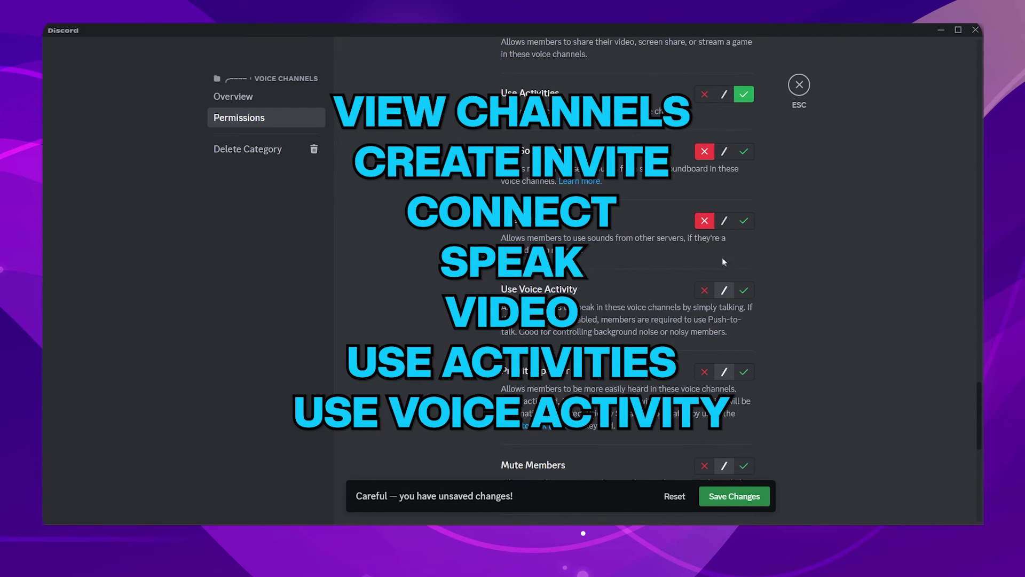
{"action": "left_click", "coordinate": [744, 292]}
Deny Priority Speaker, Deafen Members, Move Members and Set Voice Channel Status, then save
{"action": "scroll", "coordinate": [726, 265], "scroll_direction": "down", "scroll_amount": 2}
{"action": "left_click", "coordinate": [705, 249]}
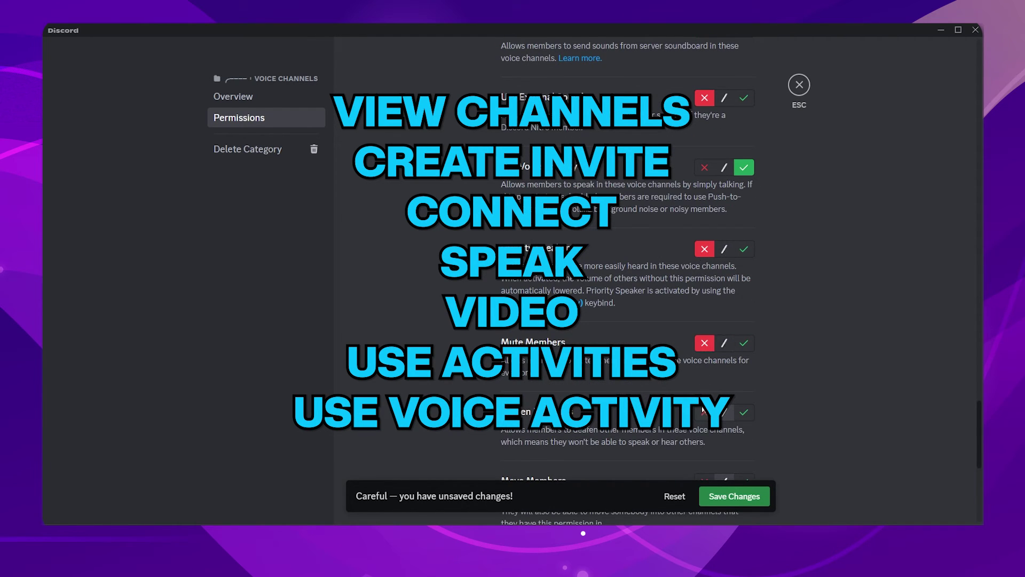
{"action": "left_click", "coordinate": [705, 412]}
{"action": "scroll", "coordinate": [705, 374], "scroll_direction": "down", "scroll_amount": 3}
{"action": "left_click", "coordinate": [705, 291]}
{"action": "left_click", "coordinate": [705, 376]}
{"action": "scroll", "coordinate": [710, 385], "scroll_direction": "down", "scroll_amount": 3}
{"action": "left_click", "coordinate": [732, 496]}
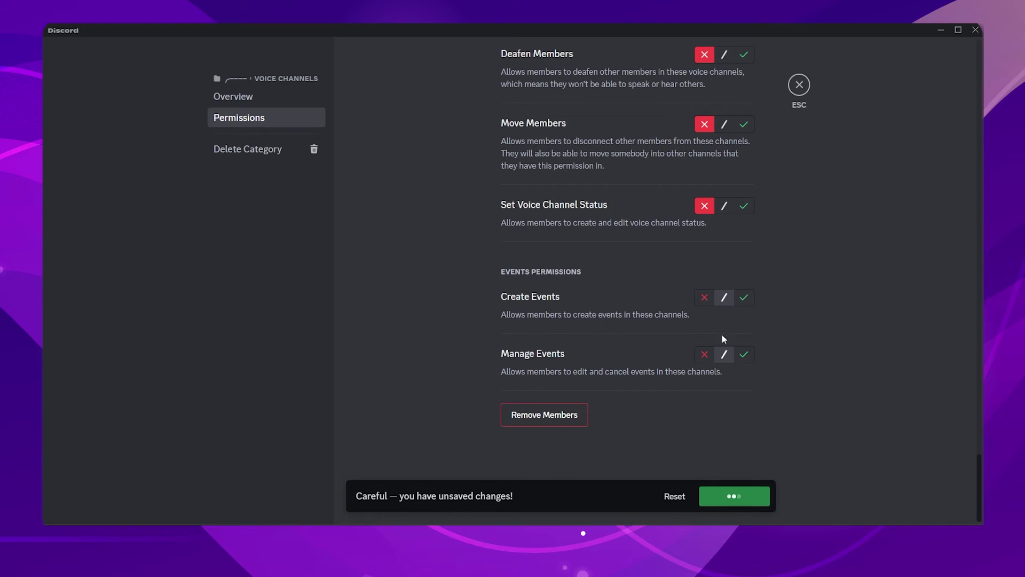
{"action": "left_click", "coordinate": [799, 87]}
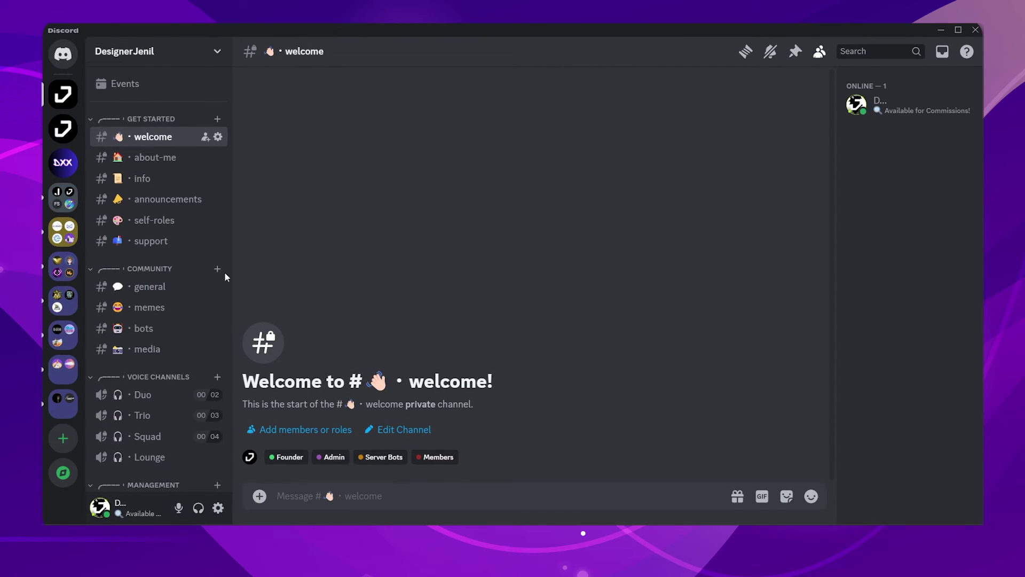
{"action": "right_click", "coordinate": [142, 415]}
{"action": "left_click", "coordinate": [160, 453]}
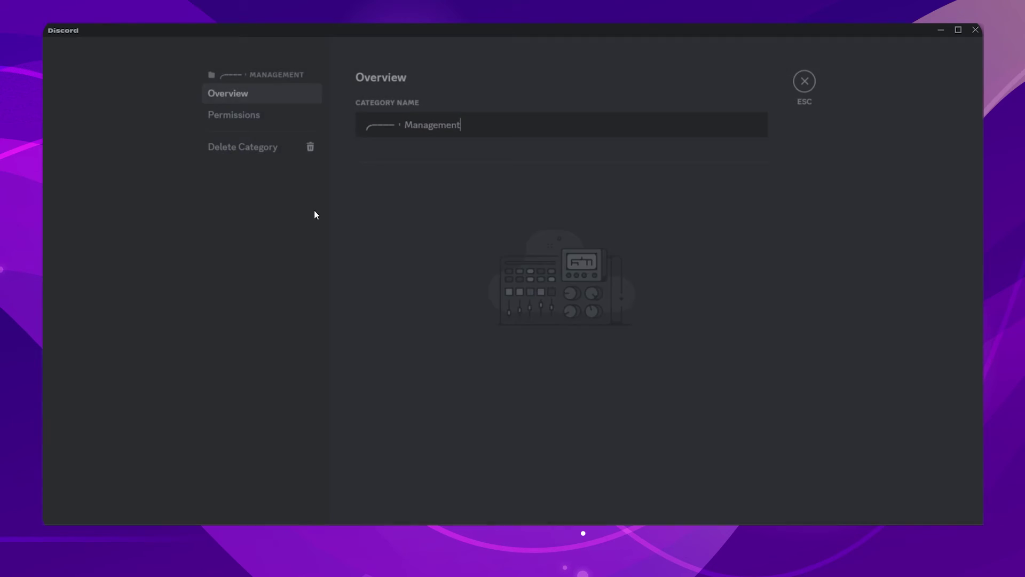
{"action": "left_click", "coordinate": [256, 113]}
{"action": "scroll", "coordinate": [657, 135], "scroll_direction": "down", "scroll_amount": 5}
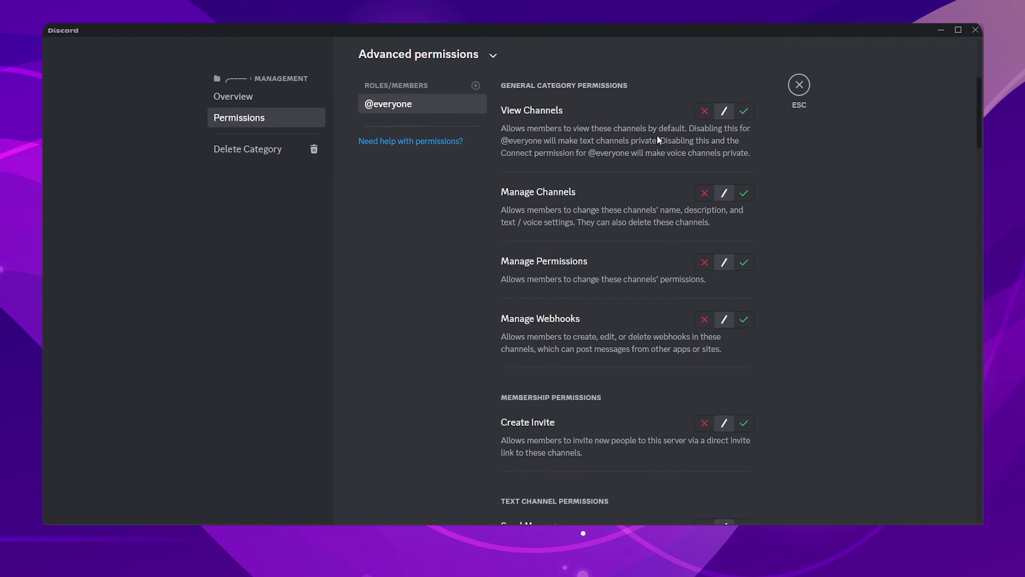
{"action": "left_click", "coordinate": [704, 112]}
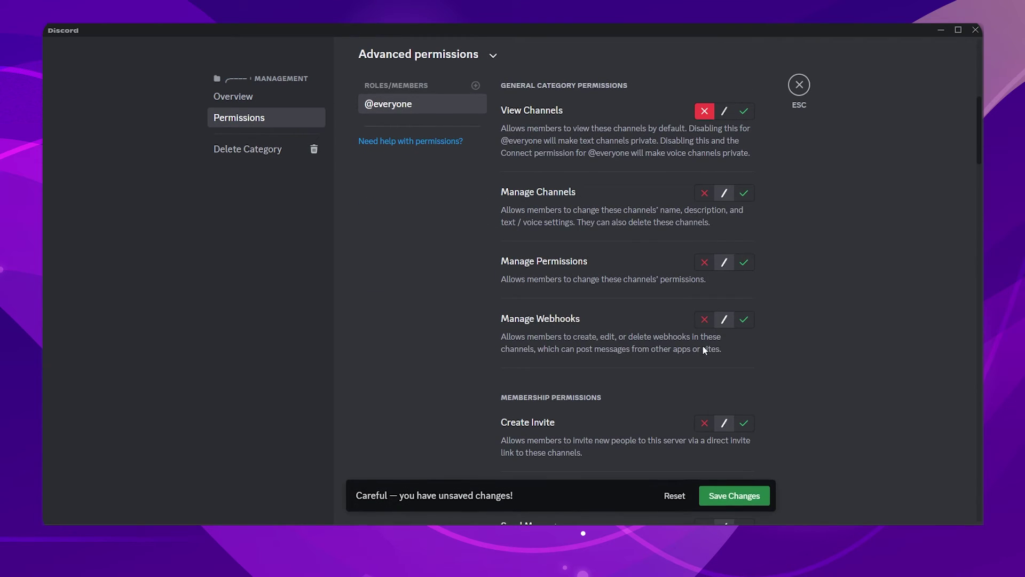
{"action": "left_click", "coordinate": [800, 84]}
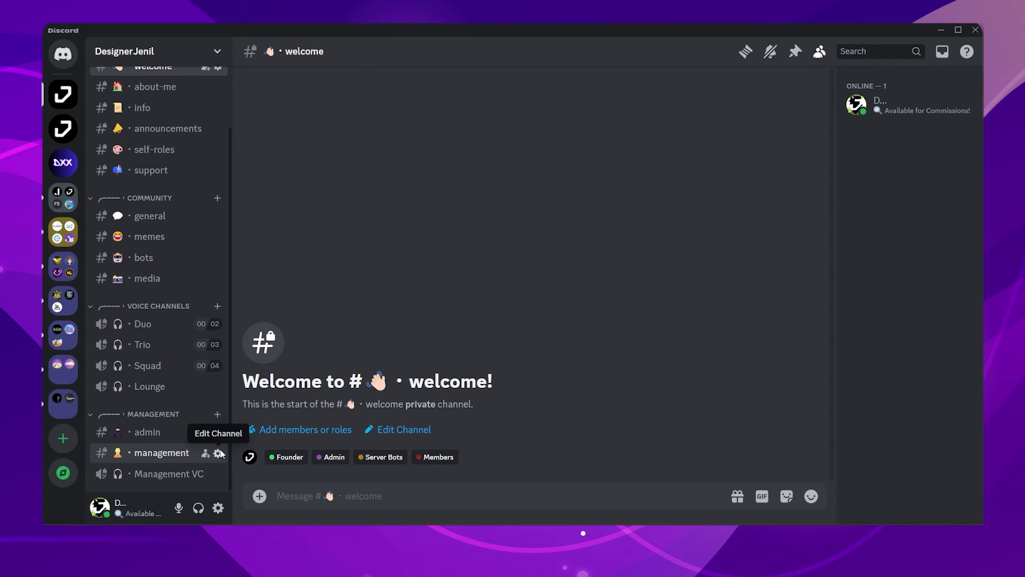
Open #management's channel permissions and add the Helper role as an override
{"action": "left_click", "coordinate": [217, 453]}
{"action": "left_click", "coordinate": [256, 118]}
{"action": "scroll", "coordinate": [830, 284], "scroll_direction": "down", "scroll_amount": 5}
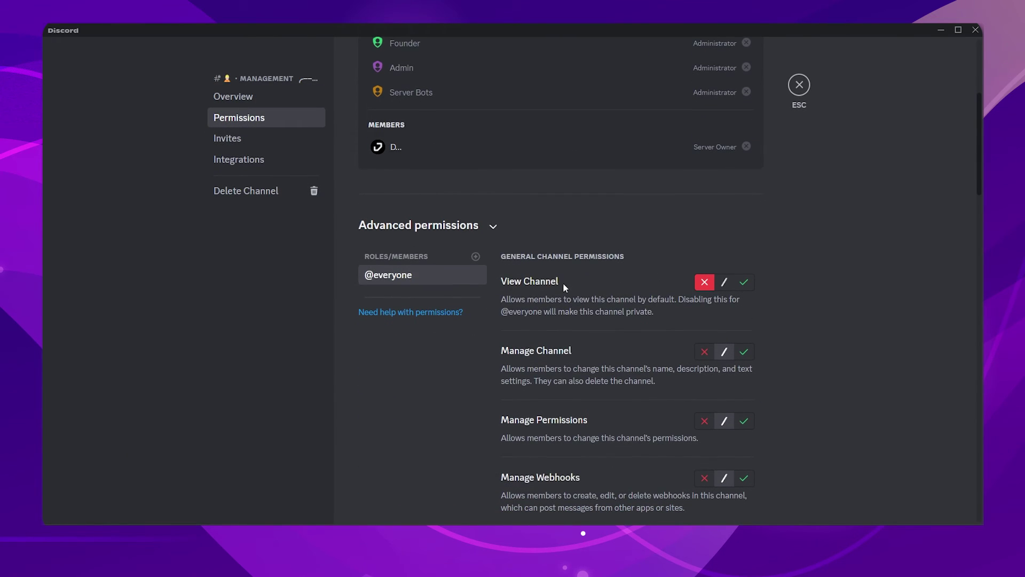
{"action": "left_click", "coordinate": [476, 257]}
{"action": "scroll", "coordinate": [451, 430], "scroll_direction": "down", "scroll_amount": 2}
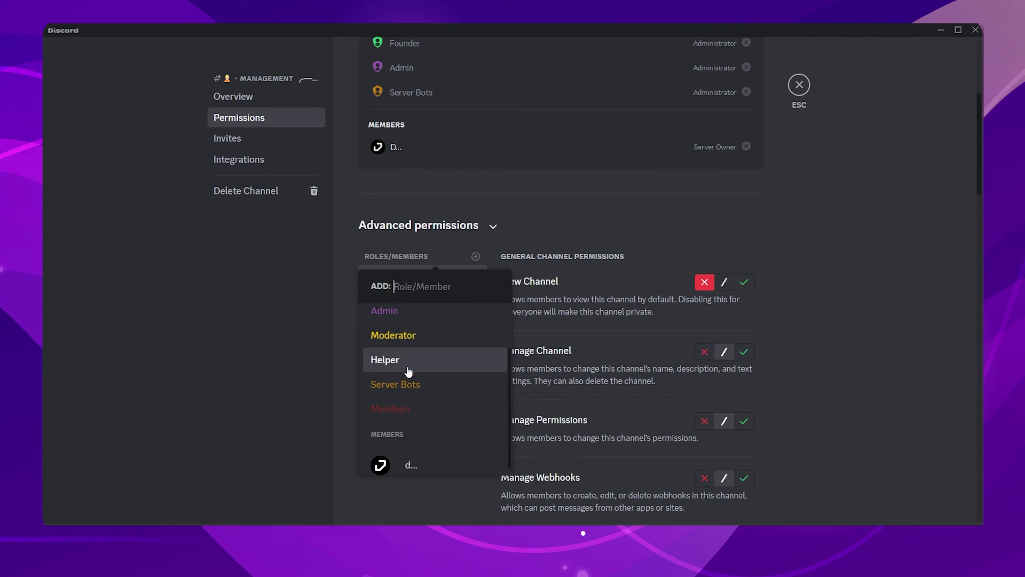
{"action": "key", "text": "Escape"}
Let Helper view #management and create invites; deny Manage Channel, Manage Permissions and Manage Webhooks
{"action": "scroll", "coordinate": [725, 281], "scroll_direction": "down", "scroll_amount": 1}
{"action": "left_click", "coordinate": [705, 339]}
{"action": "scroll", "coordinate": [716, 338], "scroll_direction": "down", "scroll_amount": 2}
{"action": "left_click", "coordinate": [705, 364]}
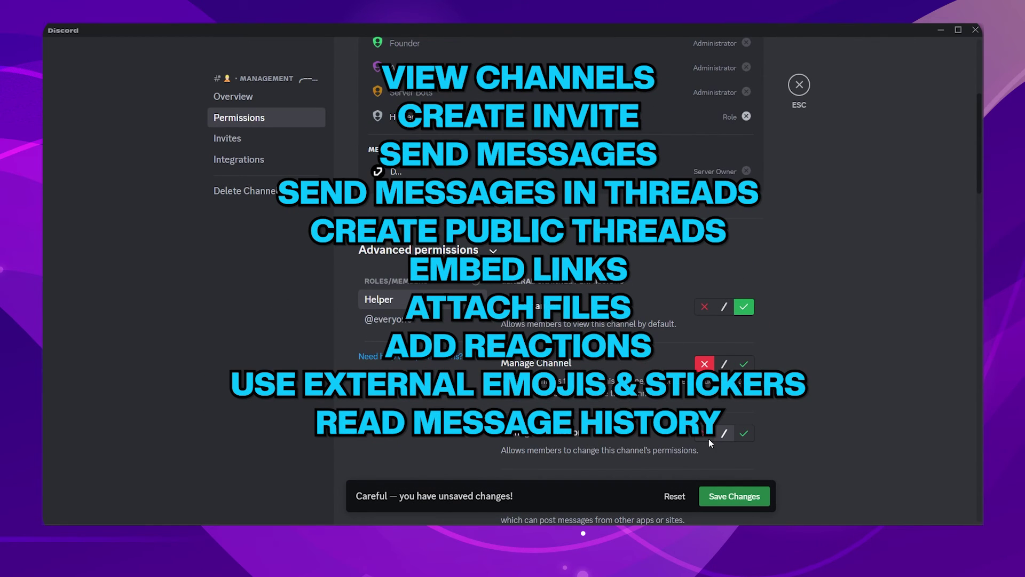
{"action": "scroll", "coordinate": [716, 374], "scroll_direction": "down", "scroll_amount": 2}
{"action": "left_click", "coordinate": [704, 300]}
{"action": "scroll", "coordinate": [704, 214], "scroll_direction": "down", "scroll_amount": 4}
{"action": "left_click", "coordinate": [702, 163]}
{"action": "left_click", "coordinate": [744, 268]}
Allow Helper to send messages, post in threads, embed links, react, and use external emoji and stickers
{"action": "scroll", "coordinate": [744, 268], "scroll_direction": "down", "scroll_amount": 3}
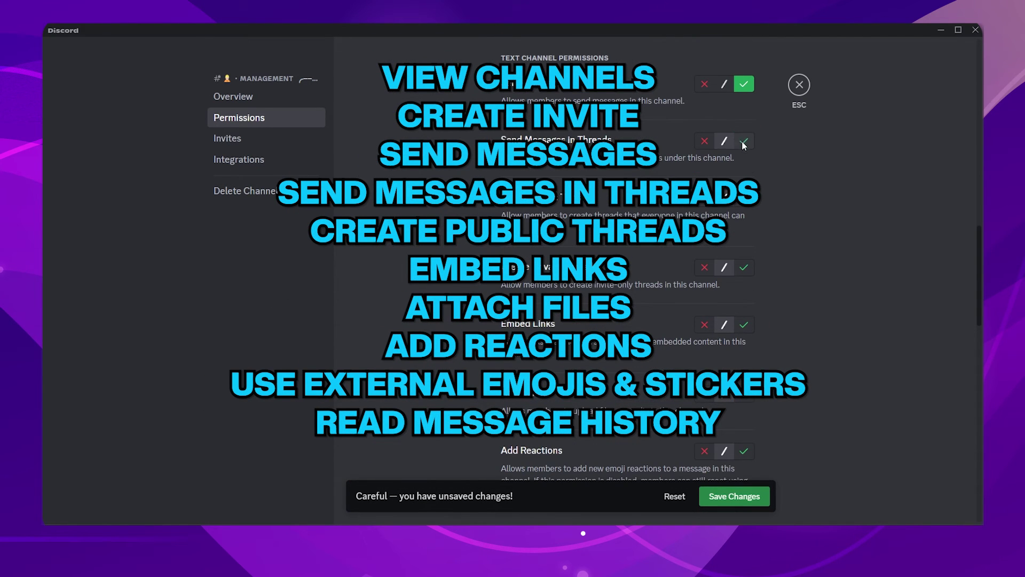
{"action": "left_click", "coordinate": [744, 141]}
{"action": "left_click", "coordinate": [705, 267]}
{"action": "scroll", "coordinate": [716, 256], "scroll_direction": "down", "scroll_amount": 3}
{"action": "left_click", "coordinate": [744, 140]}
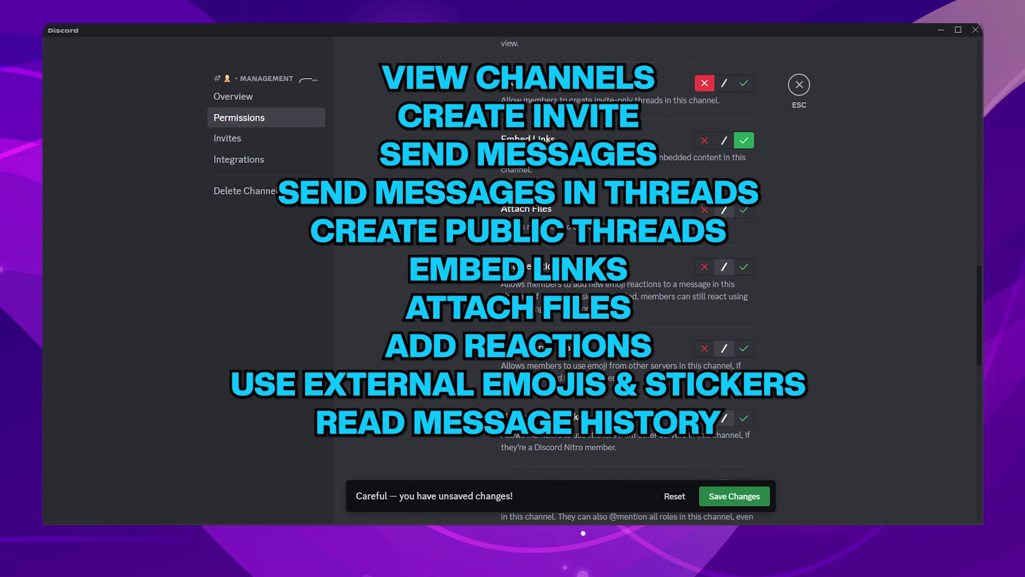
{"action": "left_click", "coordinate": [744, 267]}
{"action": "scroll", "coordinate": [746, 272], "scroll_direction": "down", "scroll_amount": 3}
{"action": "left_click", "coordinate": [744, 168]}
{"action": "left_click", "coordinate": [744, 239]}
Allow Helper to read history, deny message/thread management, TTS, app commands, voice messages, activities, polls, then save
{"action": "scroll", "coordinate": [748, 246], "scroll_direction": "down", "scroll_amount": 2}
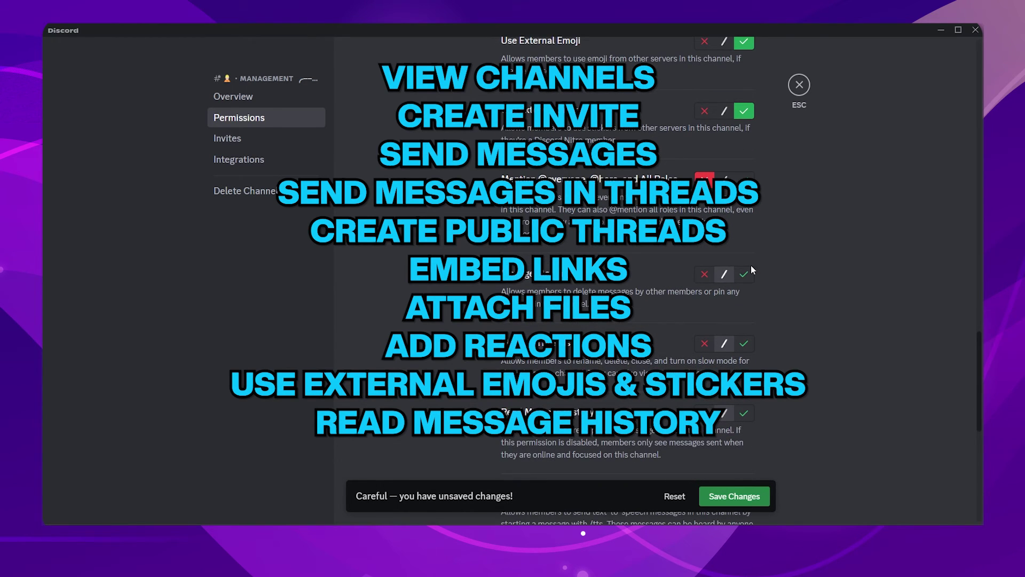
{"action": "left_click", "coordinate": [705, 274]}
{"action": "scroll", "coordinate": [716, 274], "scroll_direction": "down", "scroll_amount": 2}
{"action": "left_click", "coordinate": [705, 221]}
{"action": "left_click", "coordinate": [744, 290]}
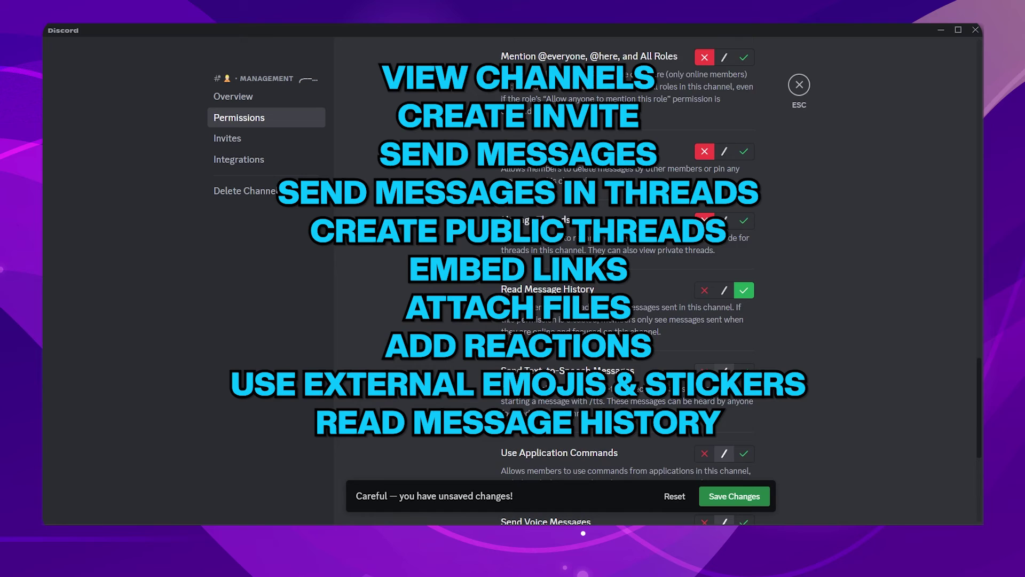
{"action": "scroll", "coordinate": [716, 290], "scroll_direction": "down", "scroll_amount": 3}
{"action": "left_click", "coordinate": [705, 189]}
{"action": "left_click", "coordinate": [705, 273]}
{"action": "left_click", "coordinate": [705, 341]}
{"action": "scroll", "coordinate": [706, 342], "scroll_direction": "down", "scroll_amount": 2}
{"action": "left_click", "coordinate": [705, 297]}
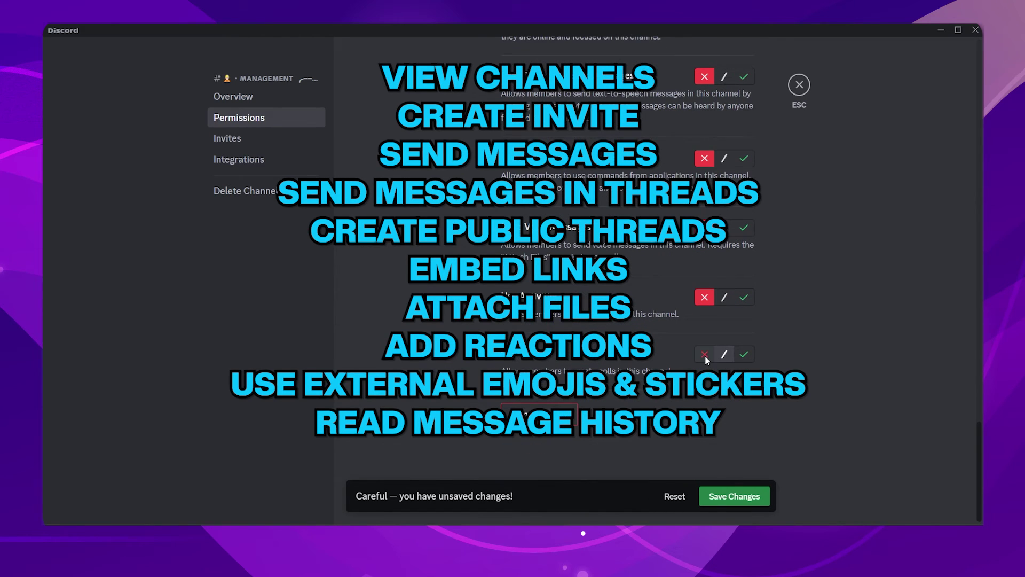
{"action": "left_click", "coordinate": [705, 354]}
{"action": "left_click", "coordinate": [734, 496]}
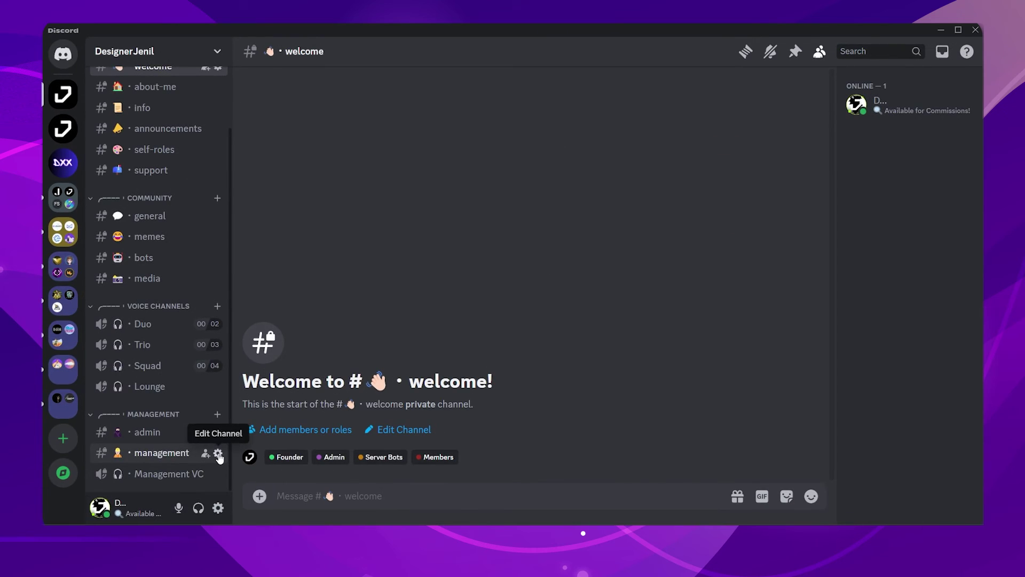
Reopen #management's permissions and add the Moderator role as an override
{"action": "left_click", "coordinate": [209, 453]}
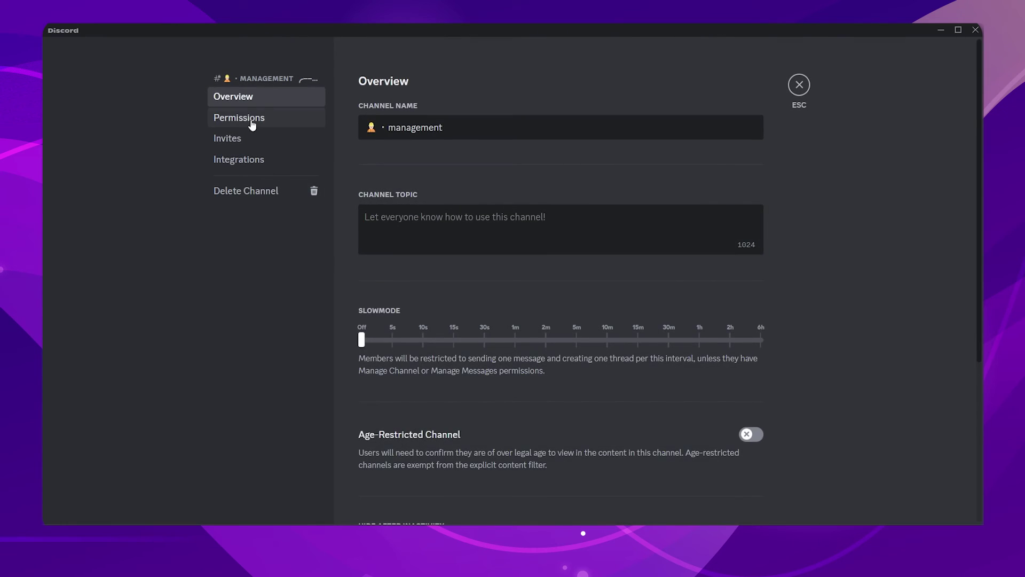
{"action": "left_click", "coordinate": [253, 125]}
{"action": "scroll", "coordinate": [460, 352], "scroll_direction": "down", "scroll_amount": 5}
{"action": "left_click", "coordinate": [401, 363]}
{"action": "left_click", "coordinate": [475, 349]}
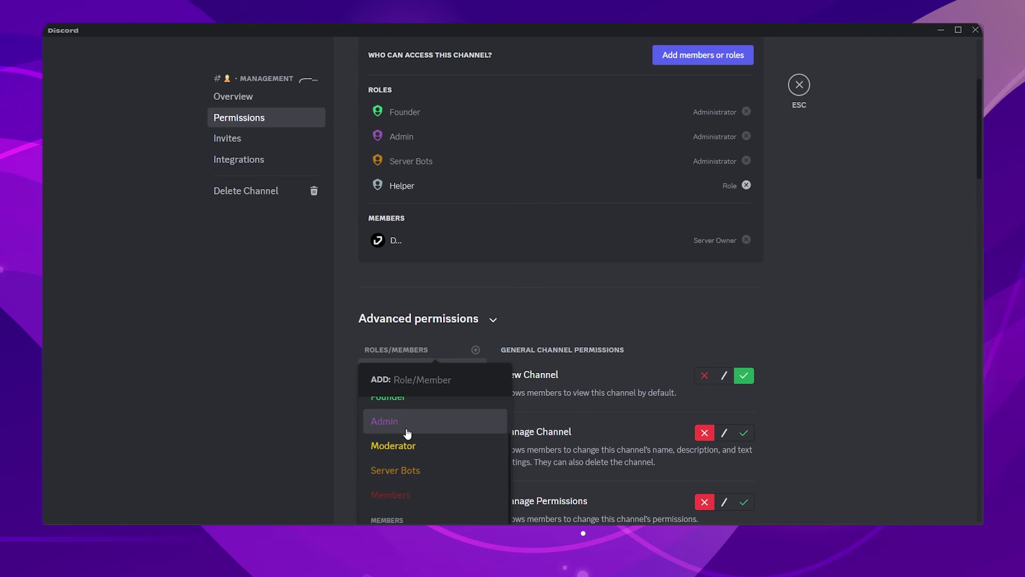
{"action": "left_click", "coordinate": [393, 446]}
Let Moderator view #management; deny Manage Channel, Manage Permissions and Manage Webhooks
{"action": "scroll", "coordinate": [446, 426], "scroll_direction": "down", "scroll_amount": 4}
{"action": "left_click", "coordinate": [744, 216]}
{"action": "left_click", "coordinate": [705, 273]}
{"action": "left_click", "coordinate": [705, 342]}
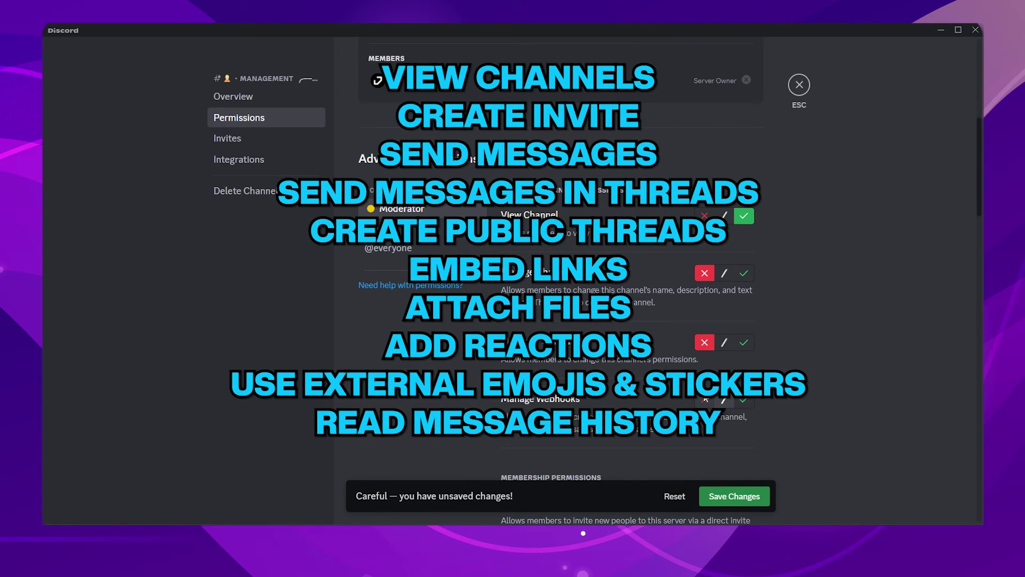
{"action": "left_click", "coordinate": [705, 399]}
{"action": "scroll", "coordinate": [705, 321], "scroll_direction": "down", "scroll_amount": 5}
{"action": "scroll", "coordinate": [728, 301], "scroll_direction": "down", "scroll_amount": 3}
Allow Moderator to send messages, embed links, attach files, react, use external stickers; deny private threads
{"action": "left_click", "coordinate": [743, 117]}
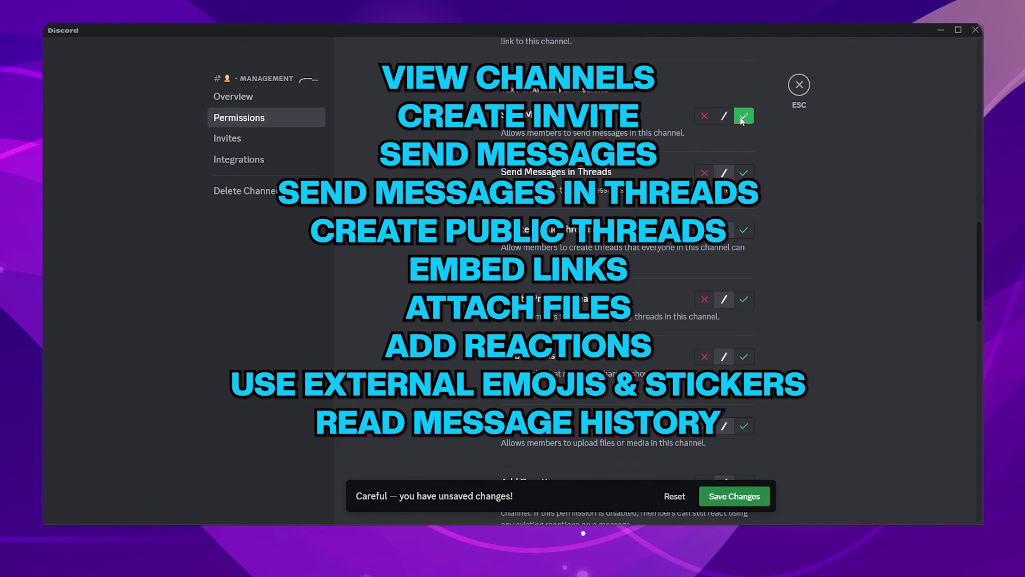
{"action": "left_click", "coordinate": [705, 299]}
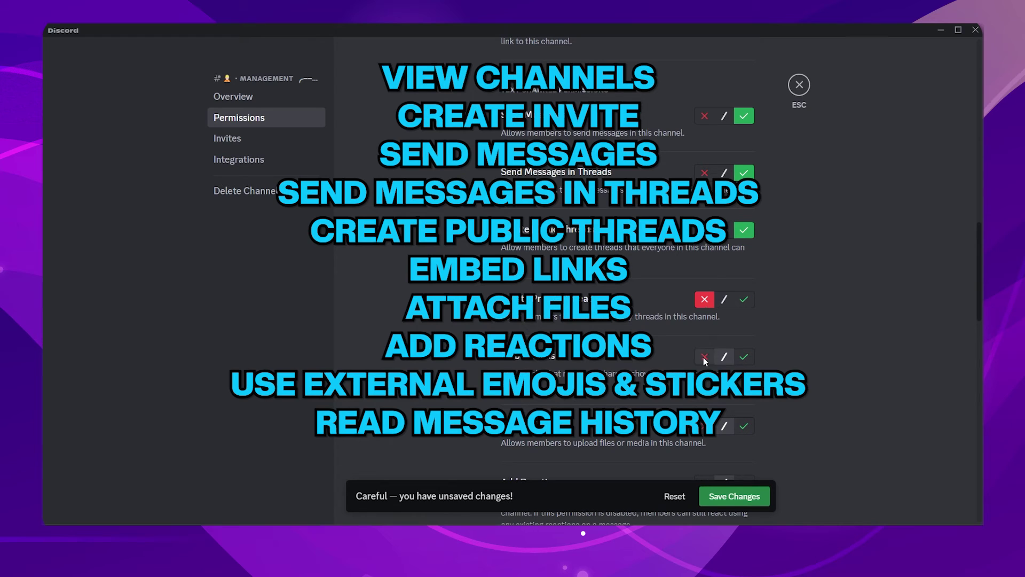
{"action": "left_click", "coordinate": [744, 357]}
{"action": "scroll", "coordinate": [745, 321], "scroll_direction": "down", "scroll_amount": 3}
{"action": "left_click", "coordinate": [744, 238]}
{"action": "left_click", "coordinate": [744, 296]}
{"action": "scroll", "coordinate": [747, 315], "scroll_direction": "down", "scroll_amount": 3}
{"action": "left_click", "coordinate": [744, 266]}
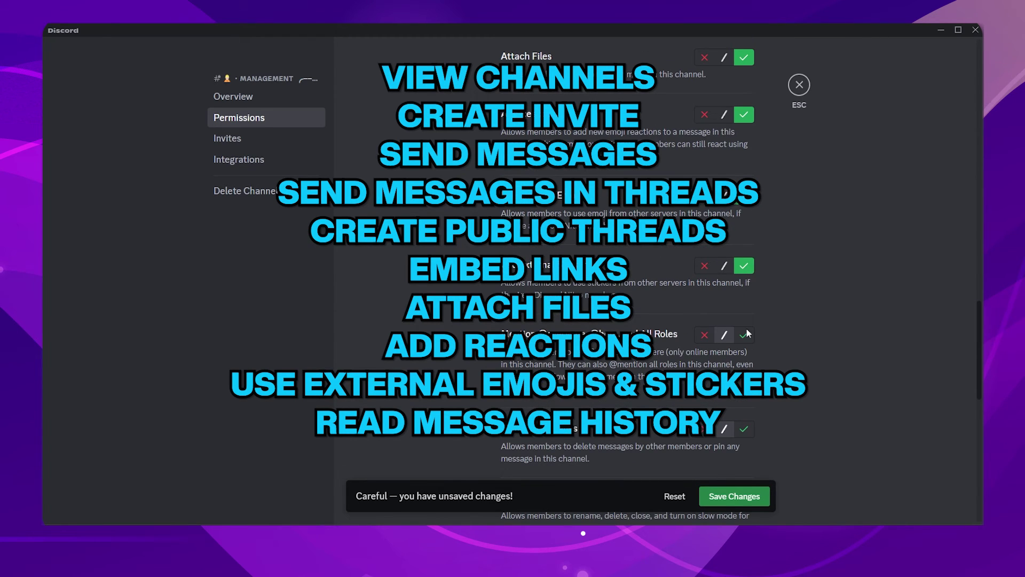
{"action": "left_click", "coordinate": [704, 335]}
{"action": "scroll", "coordinate": [706, 320], "scroll_direction": "down", "scroll_amount": 3}
{"action": "left_click", "coordinate": [705, 314]}
{"action": "scroll", "coordinate": [707, 299], "scroll_direction": "down", "scroll_amount": 4}
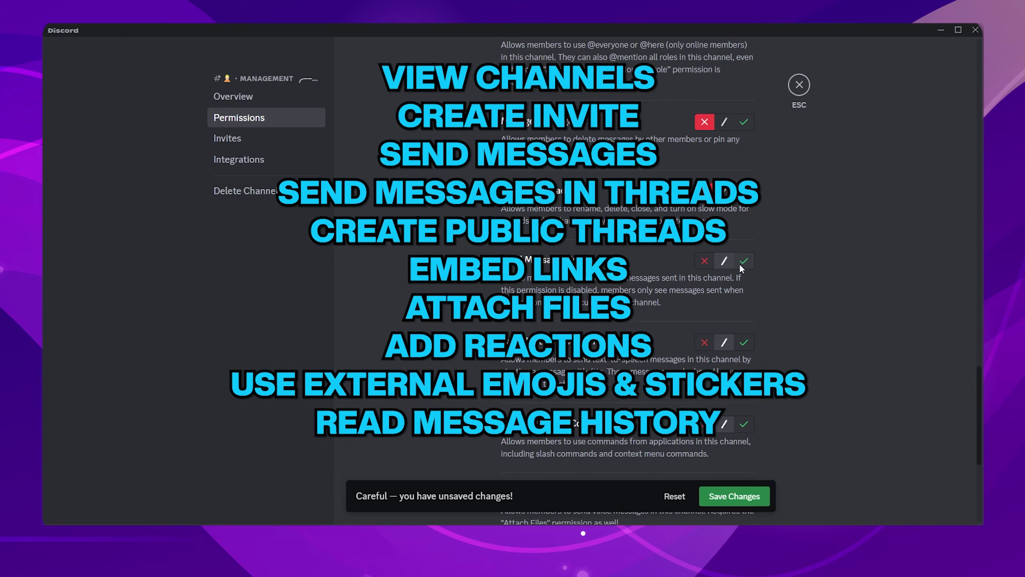
{"action": "left_click", "coordinate": [705, 301]}
{"action": "scroll", "coordinate": [704, 373], "scroll_direction": "down", "scroll_amount": 2}
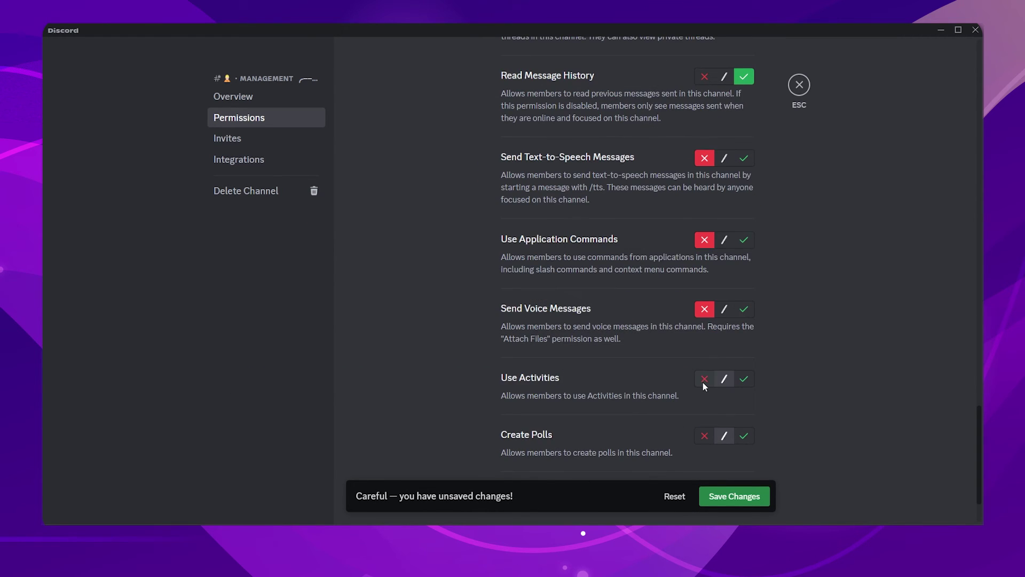
{"action": "left_click", "coordinate": [704, 379]}
{"action": "scroll", "coordinate": [703, 371], "scroll_direction": "down", "scroll_amount": 2}
Deny Moderator polls and save #management, then add Helper to Management VC's overrides
{"action": "left_click", "coordinate": [705, 354]}
{"action": "left_click", "coordinate": [734, 496]}
{"action": "left_click", "coordinate": [800, 85]}
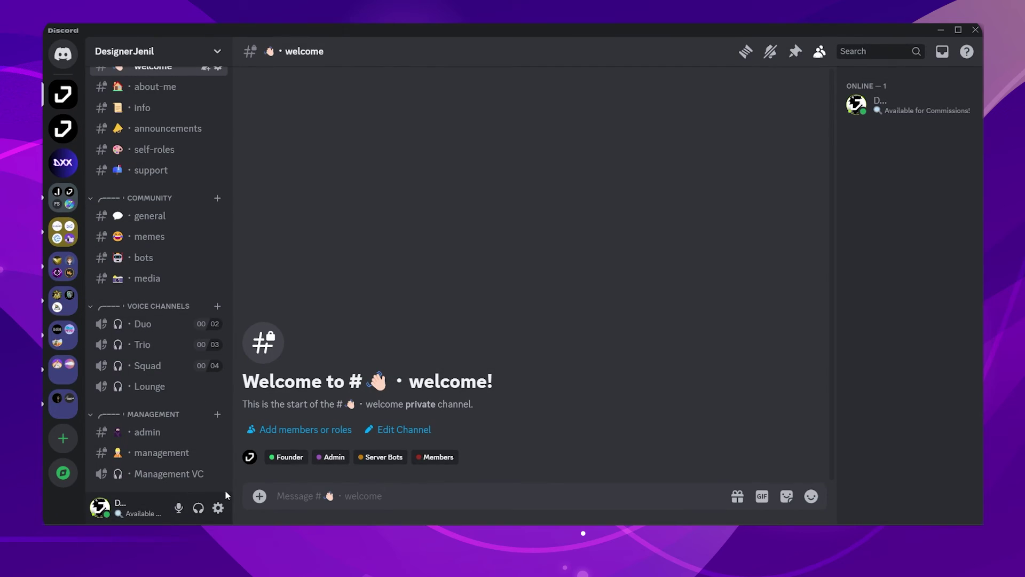
{"action": "left_click", "coordinate": [219, 474]}
{"action": "left_click", "coordinate": [260, 129]}
{"action": "left_click", "coordinate": [476, 117]}
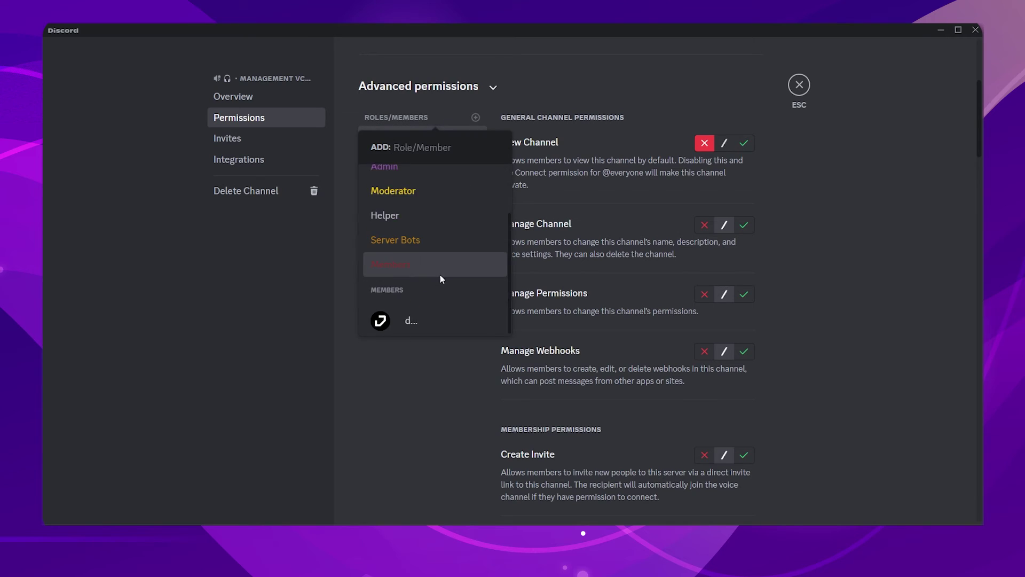
{"action": "scroll", "coordinate": [422, 267], "scroll_direction": "up", "scroll_amount": 2}
{"action": "left_click", "coordinate": [404, 282]}
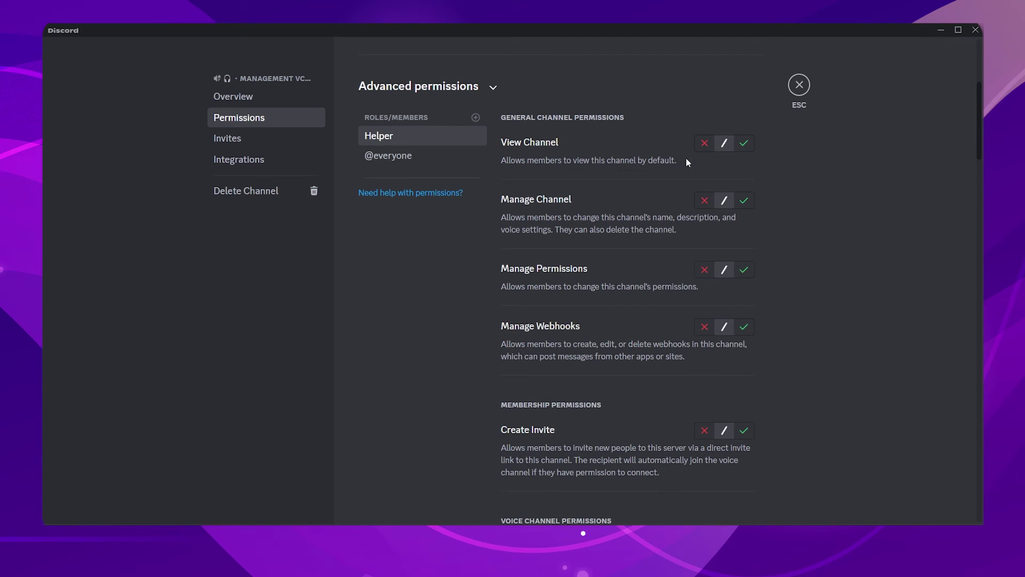
Let Helper view Management VC; deny Manage Channel, Permissions, Webhooks and Create Invite
{"action": "left_click", "coordinate": [744, 143]}
{"action": "left_click", "coordinate": [704, 200]}
{"action": "left_click", "coordinate": [704, 269]}
{"action": "left_click", "coordinate": [705, 326]}
{"action": "scroll", "coordinate": [702, 302], "scroll_direction": "down", "scroll_amount": 3}
{"action": "left_click", "coordinate": [703, 302]}
{"action": "scroll", "coordinate": [729, 251], "scroll_direction": "down", "scroll_amount": 1}
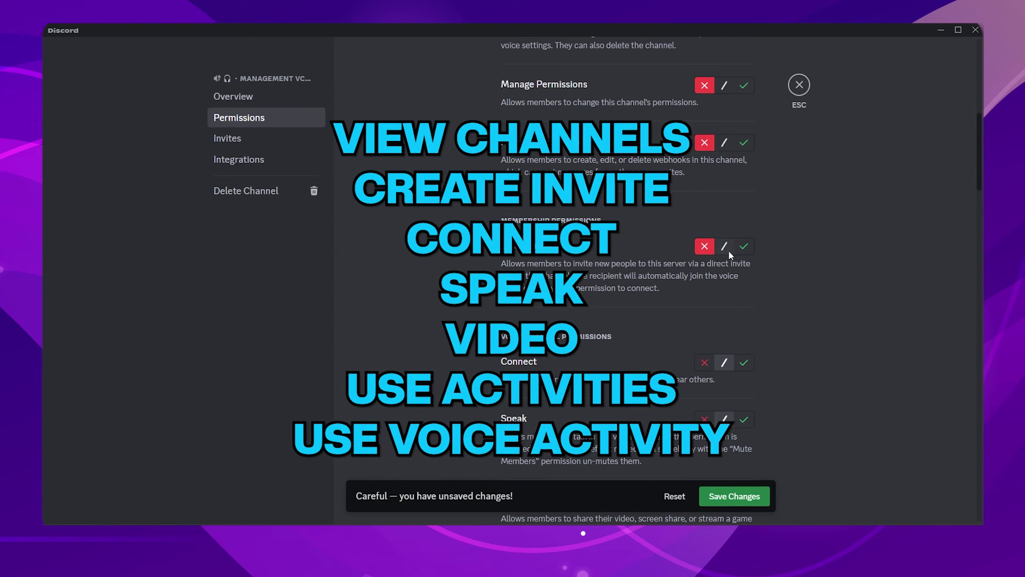
{"action": "scroll", "coordinate": [729, 252], "scroll_direction": "down", "scroll_amount": 3}
Allow Helper to connect, speak, share video and use activities; deny soundboard and external sounds
{"action": "left_click", "coordinate": [744, 316]}
{"action": "scroll", "coordinate": [744, 317], "scroll_direction": "down", "scroll_amount": 3}
{"action": "left_click", "coordinate": [744, 202]}
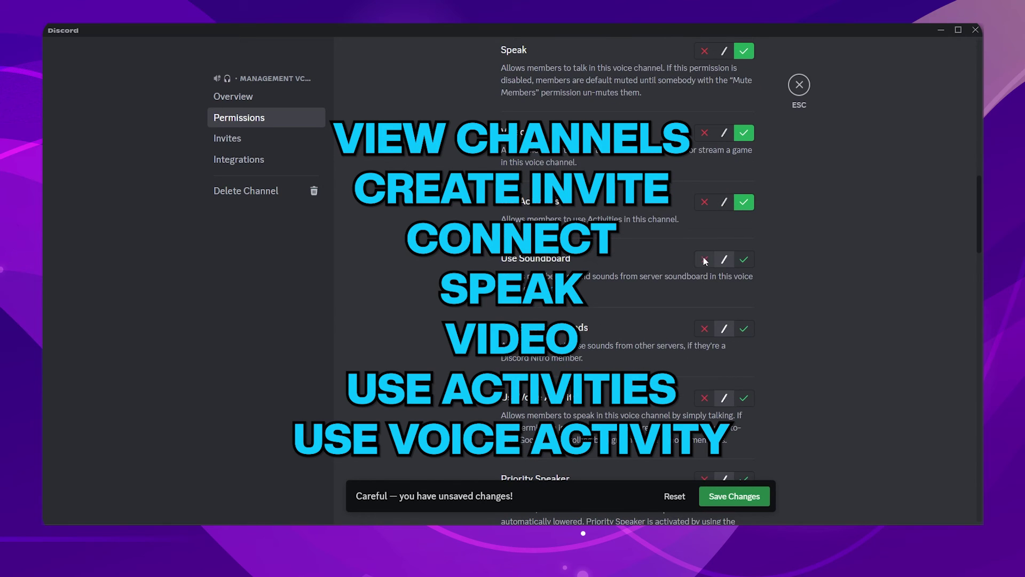
{"action": "left_click", "coordinate": [704, 258]}
{"action": "left_click", "coordinate": [705, 328]}
{"action": "left_click", "coordinate": [744, 396]}
{"action": "scroll", "coordinate": [744, 395], "scroll_direction": "down", "scroll_amount": 3}
{"action": "left_click", "coordinate": [710, 295]}
{"action": "scroll", "coordinate": [705, 389], "scroll_direction": "down", "scroll_amount": 2}
Allow Helper voice activity; deny priority speaker, muting, deafening and moving members
{"action": "left_click", "coordinate": [704, 266]}
{"action": "left_click", "coordinate": [704, 335]}
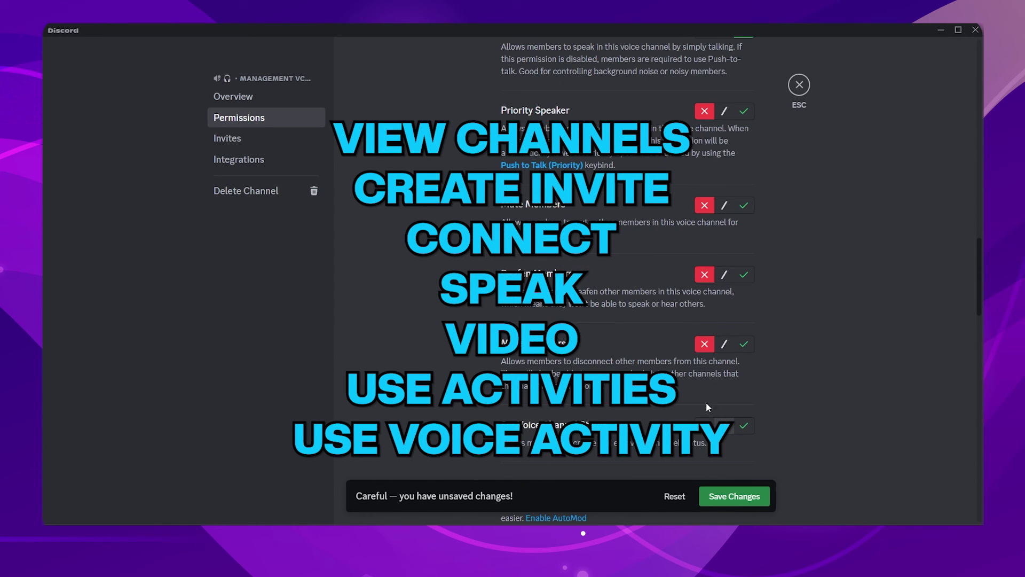
{"action": "left_click", "coordinate": [704, 403]}
{"action": "scroll", "coordinate": [704, 403], "scroll_direction": "down", "scroll_amount": 2}
{"action": "left_click", "coordinate": [705, 363]}
{"action": "scroll", "coordinate": [725, 467], "scroll_direction": "down", "scroll_amount": 3}
{"action": "scroll", "coordinate": [679, 167], "scroll_direction": "up", "scroll_amount": 15}
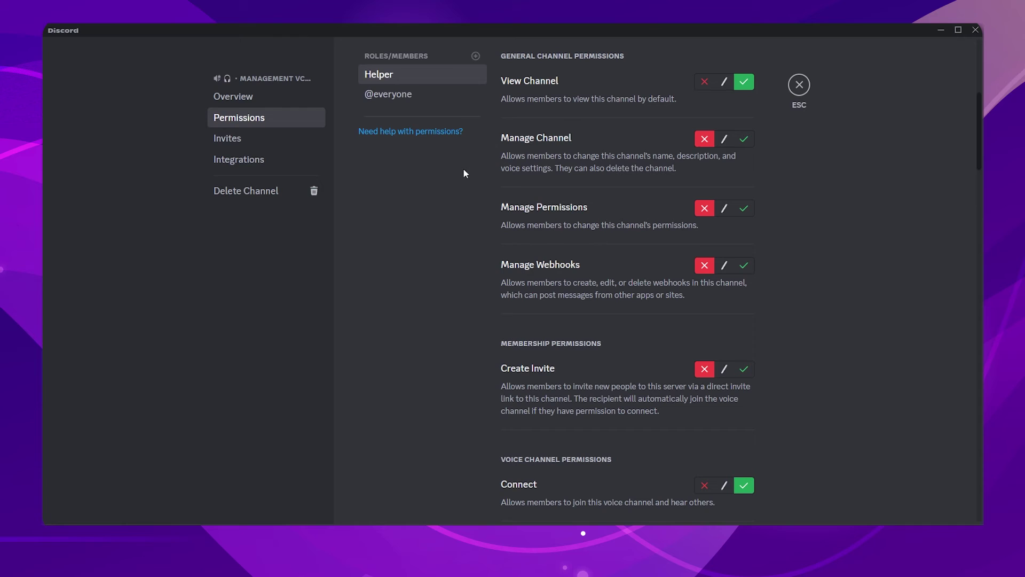
Add Moderator to Management VC, allowing view but denying Manage Channel, Permissions and Webhooks
{"action": "left_click", "coordinate": [476, 56]}
{"action": "left_click", "coordinate": [393, 196]}
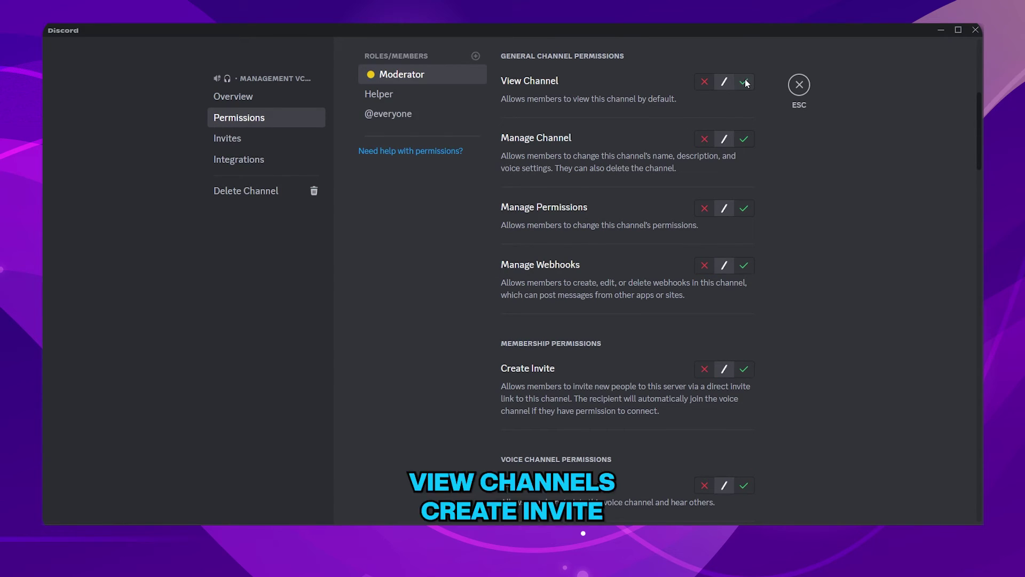
{"action": "left_click", "coordinate": [744, 81]}
{"action": "left_click", "coordinate": [704, 139]}
{"action": "left_click", "coordinate": [705, 208]}
{"action": "left_click", "coordinate": [704, 265]}
{"action": "scroll", "coordinate": [710, 262], "scroll_direction": "down", "scroll_amount": 3}
Allow Moderator to connect, speak, share video and use voice activity; deny soundboard and external sounds
{"action": "scroll", "coordinate": [730, 251], "scroll_direction": "down", "scroll_amount": 3}
{"action": "left_click", "coordinate": [744, 116]}
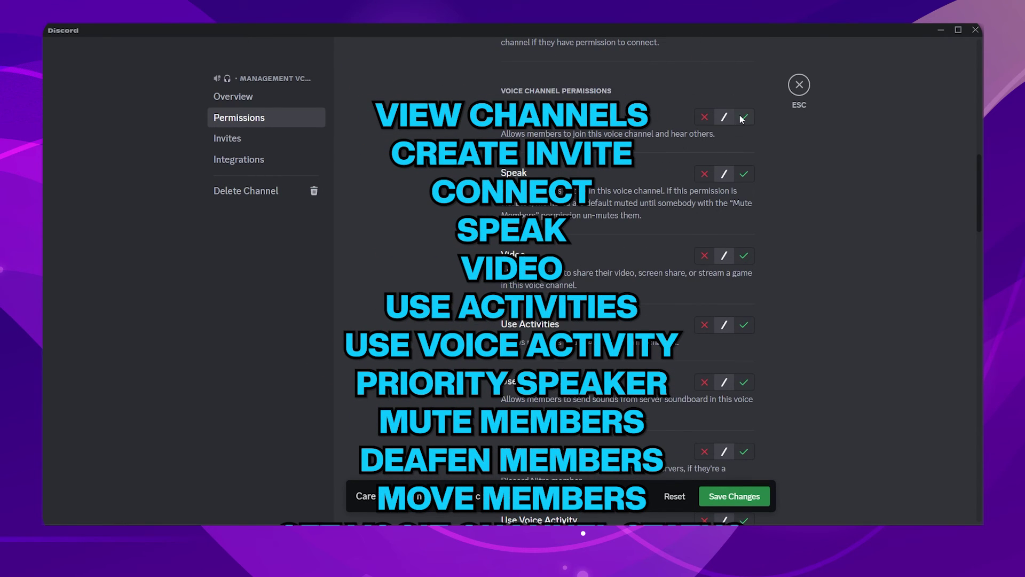
{"action": "left_click", "coordinate": [744, 173]}
{"action": "left_click", "coordinate": [744, 255]}
{"action": "scroll", "coordinate": [706, 331], "scroll_direction": "down", "scroll_amount": 2}
{"action": "left_click", "coordinate": [704, 197]}
{"action": "left_click", "coordinate": [705, 254]}
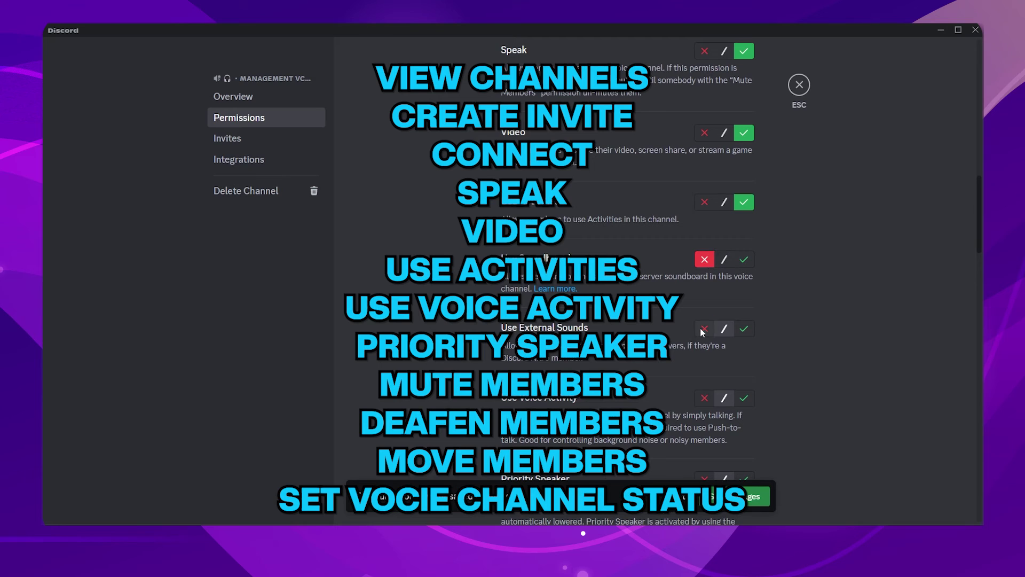
{"action": "left_click", "coordinate": [704, 324]}
{"action": "scroll", "coordinate": [704, 323], "scroll_direction": "down", "scroll_amount": 3}
Allow Moderator priority speaker, mute, deafen and move members, then save and close settings
{"action": "left_click", "coordinate": [744, 213]}
{"action": "left_click", "coordinate": [744, 295]}
{"action": "left_click", "coordinate": [744, 390]}
{"action": "left_click", "coordinate": [744, 459]}
{"action": "scroll", "coordinate": [744, 459], "scroll_direction": "down", "scroll_amount": 3}
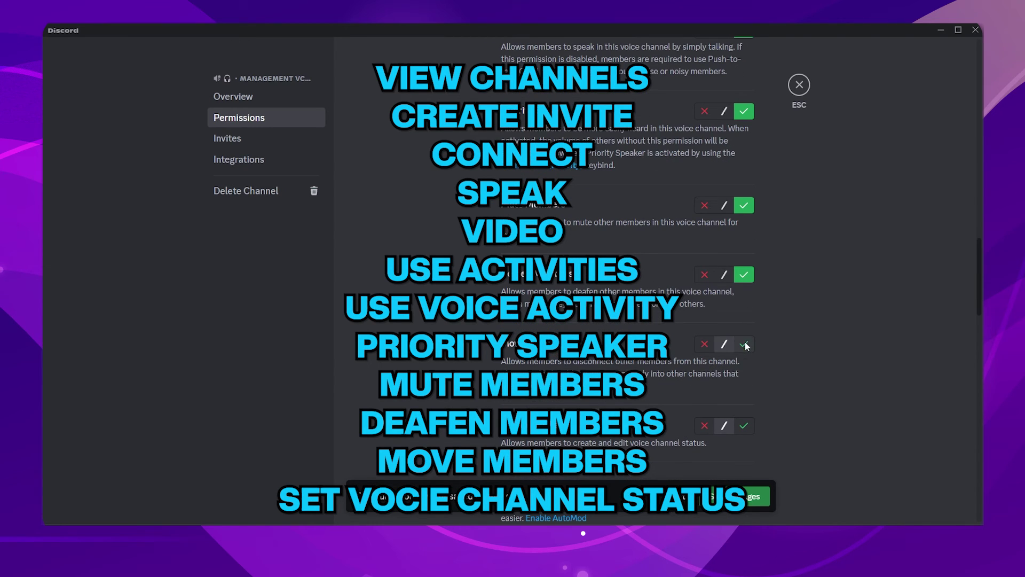
{"action": "left_click", "coordinate": [800, 84]}
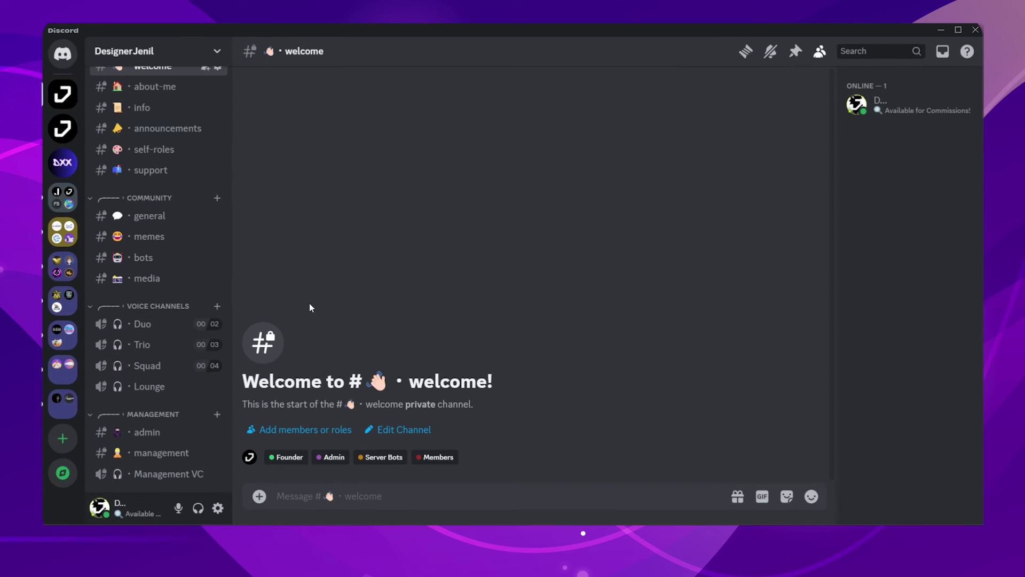
Invite the Sapphire bot to the DesignerJenil server and authorize its permissions
{"action": "scroll", "coordinate": [172, 405], "scroll_direction": "up", "scroll_amount": 2}
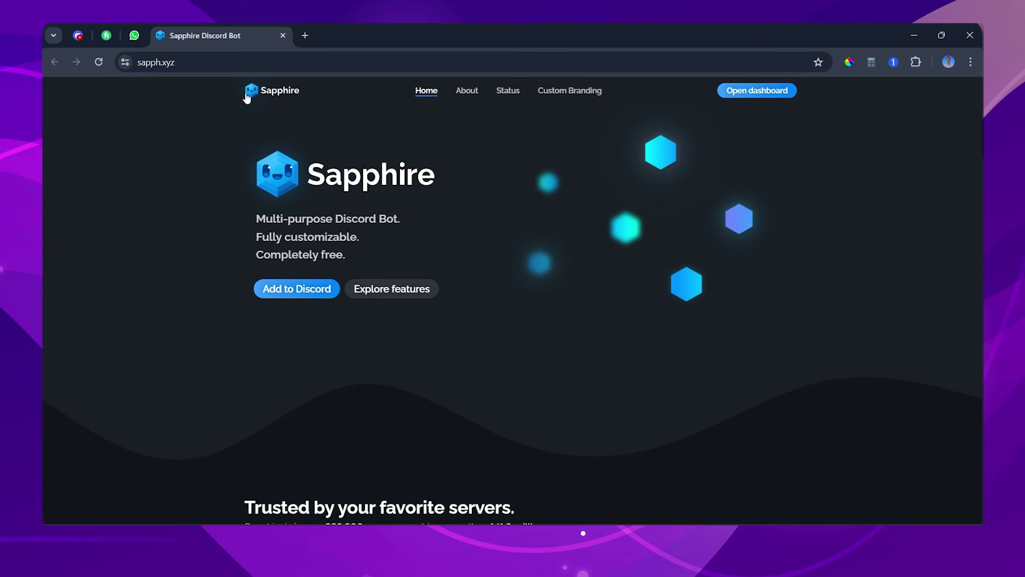
{"action": "left_click", "coordinate": [220, 68]}
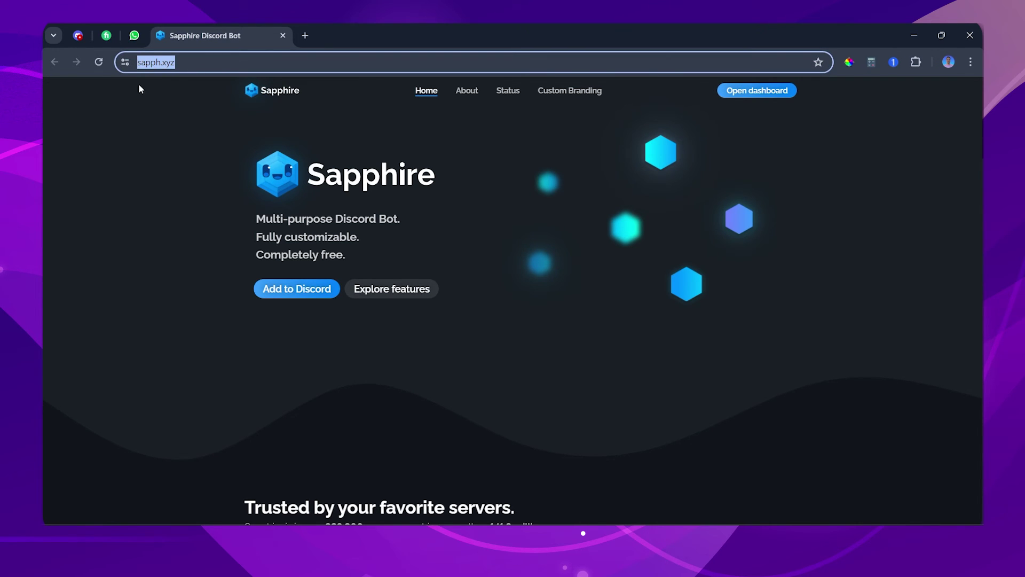
{"action": "left_click", "coordinate": [167, 160]}
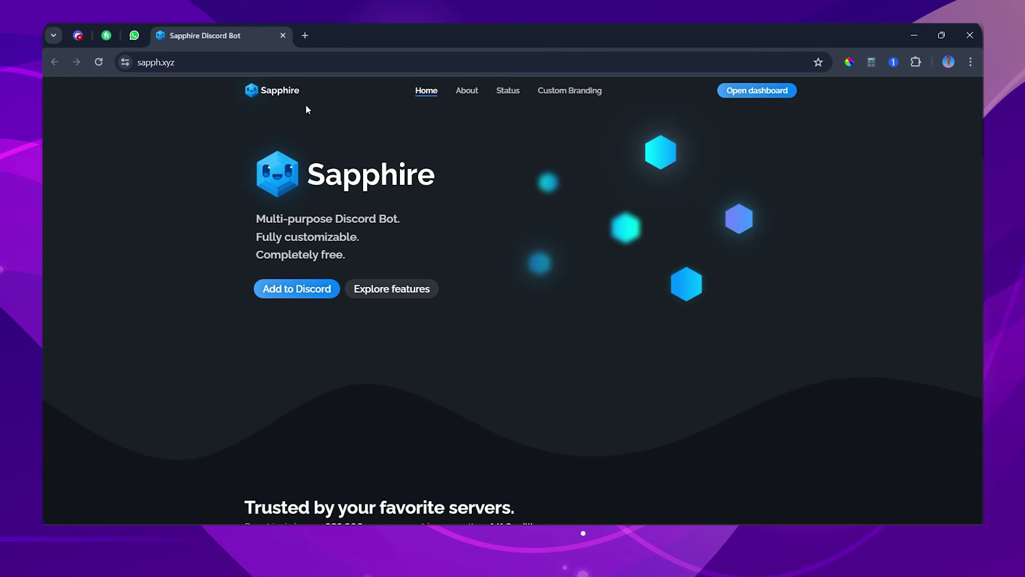
{"action": "left_click_drag", "start_coordinate": [302, 94], "coordinate": [257, 101]}
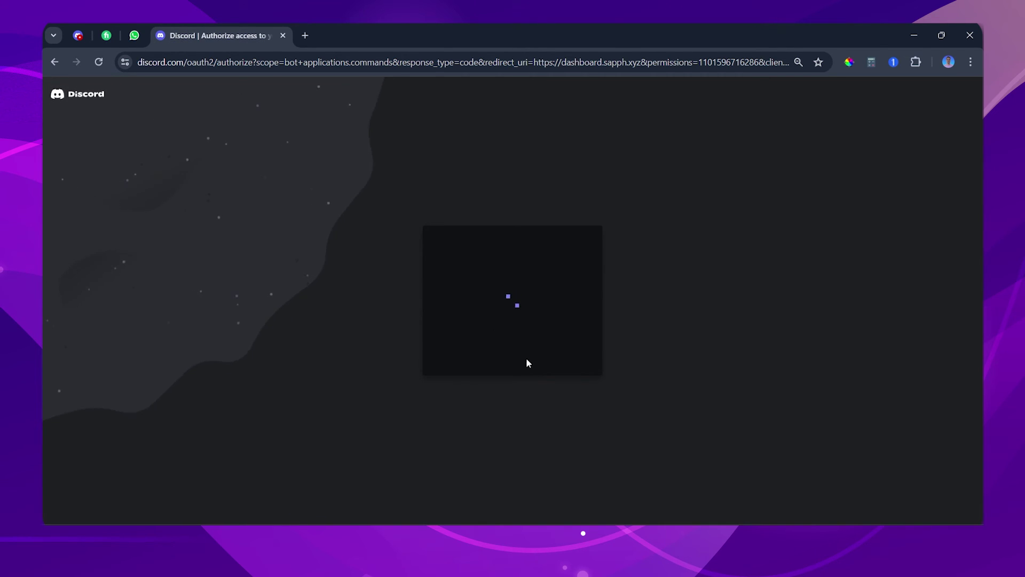
{"action": "left_click", "coordinate": [497, 383]}
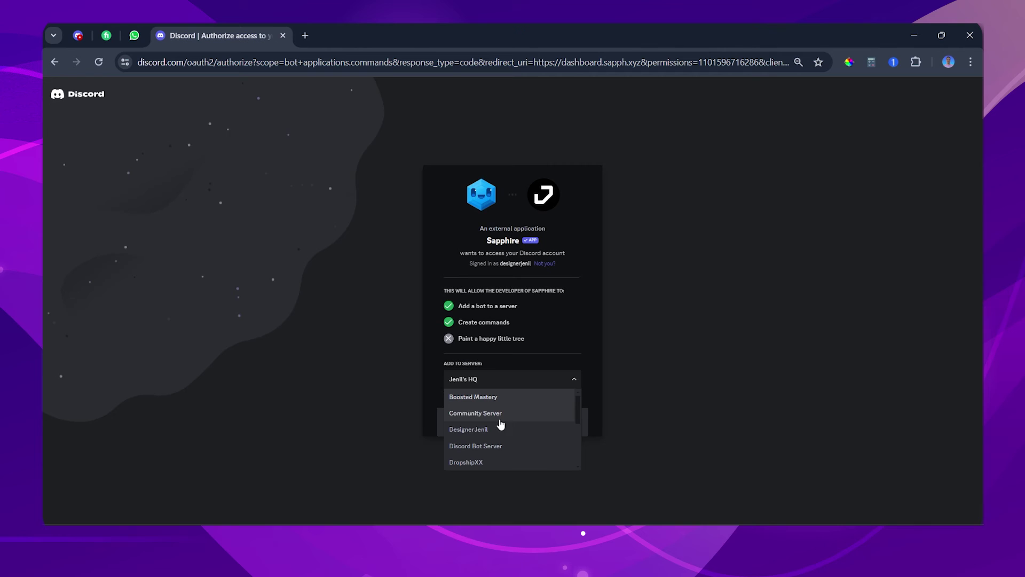
{"action": "left_click", "coordinate": [476, 429]}
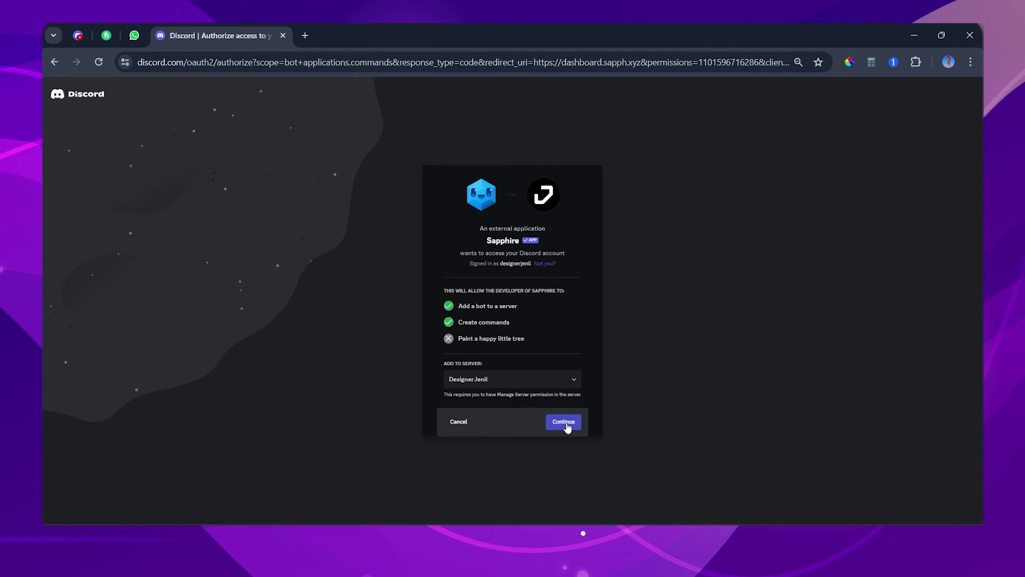
{"action": "left_click", "coordinate": [567, 428]}
{"action": "scroll", "coordinate": [569, 443], "scroll_direction": "down", "scroll_amount": 5}
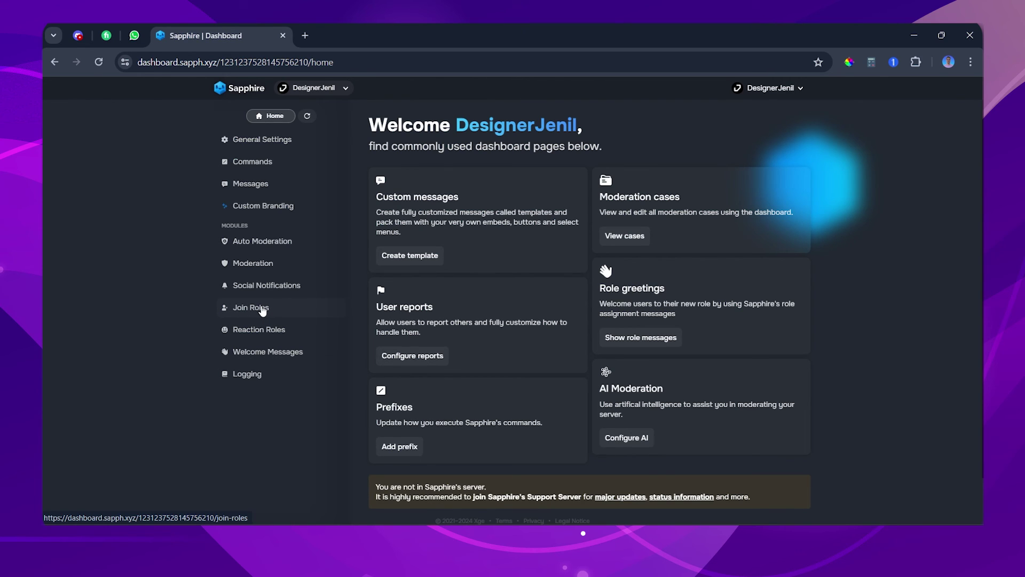
In Sapphire's Join Roles, add Members and turn off 'Wait for users to pass Rules Screening'
{"action": "left_click", "coordinate": [262, 311]}
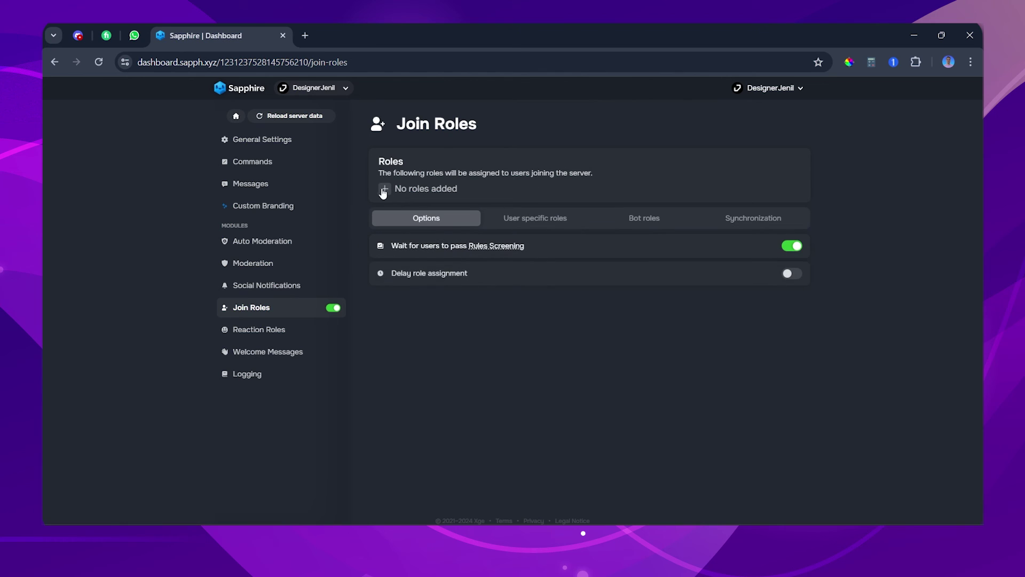
{"action": "left_click", "coordinate": [384, 189]}
{"action": "scroll", "coordinate": [381, 285], "scroll_direction": "down", "scroll_amount": 1}
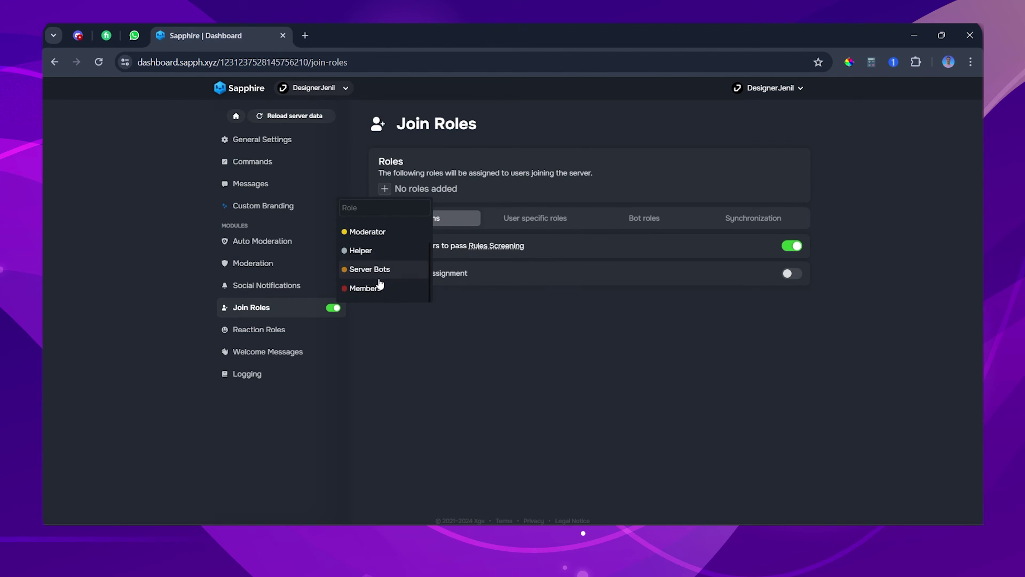
{"action": "left_click", "coordinate": [366, 288]}
{"action": "left_click", "coordinate": [791, 245]}
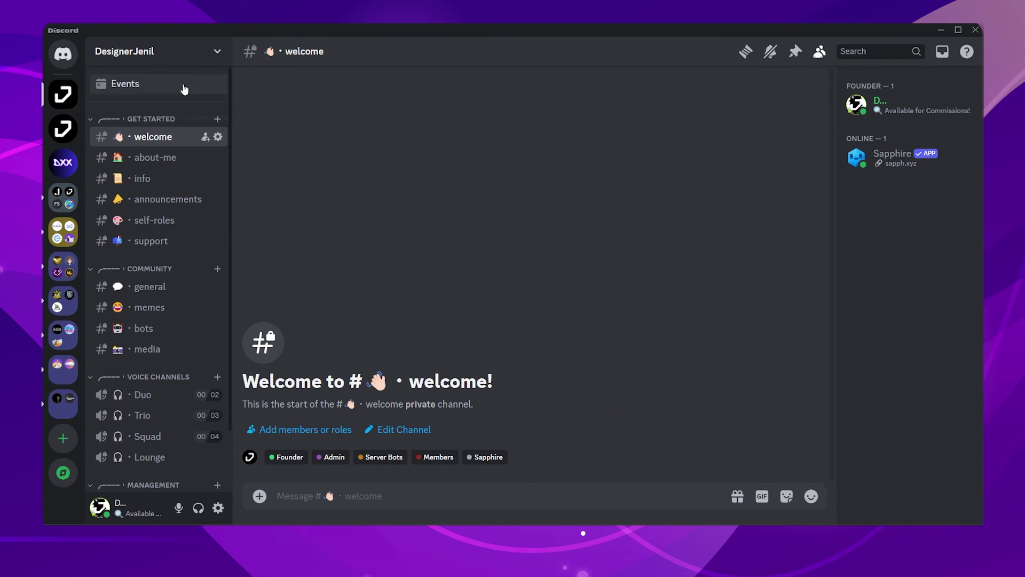
In Server Settings > Roles, drag Sapphire above Founder, save the order and close settings
{"action": "left_click", "coordinate": [164, 56]}
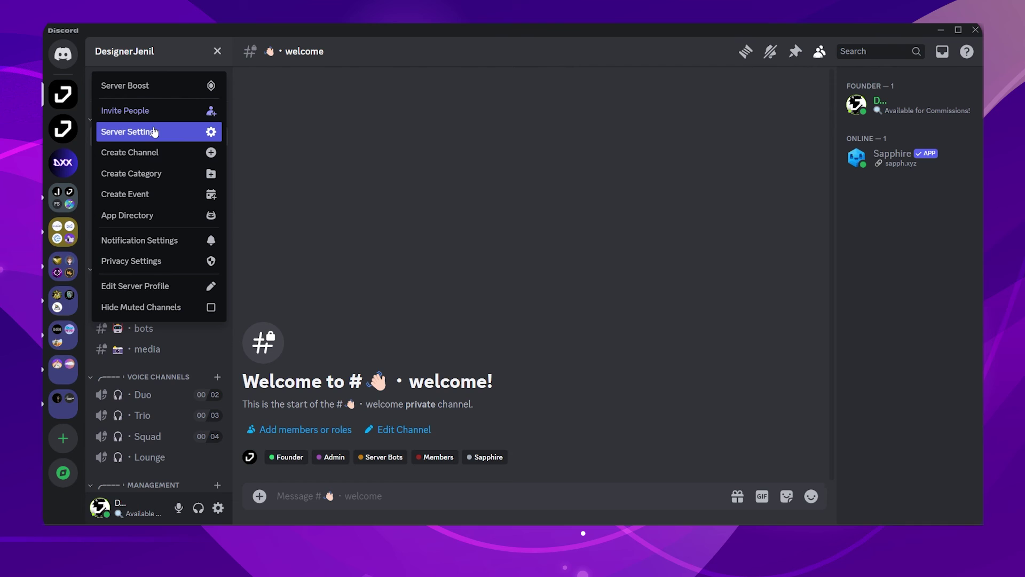
{"action": "left_click", "coordinate": [154, 132]}
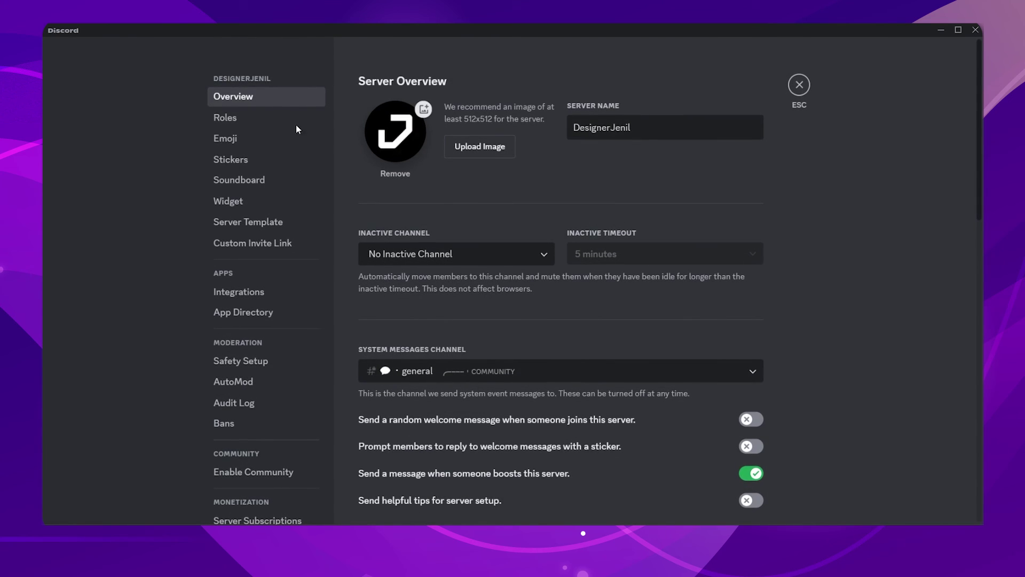
{"action": "left_click", "coordinate": [296, 120]}
{"action": "left_click", "coordinate": [484, 358]}
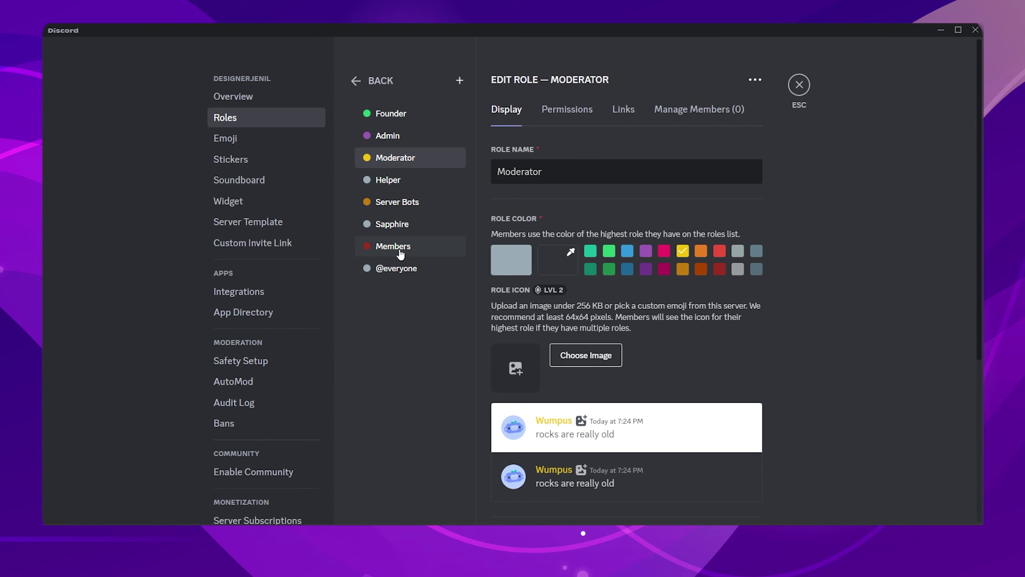
{"action": "left_click_drag", "start_coordinate": [399, 231], "coordinate": [401, 113]}
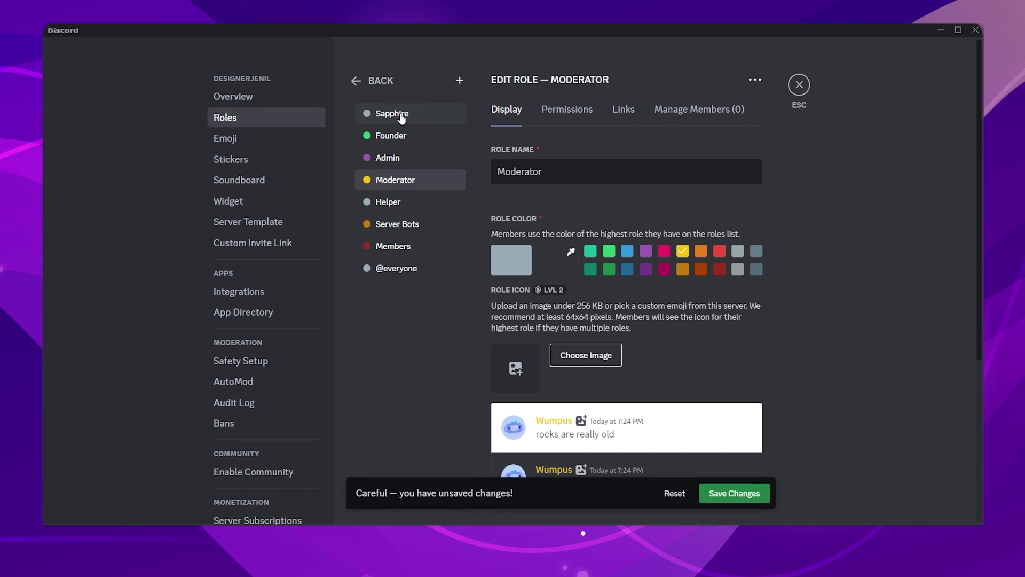
{"action": "left_click", "coordinate": [729, 496]}
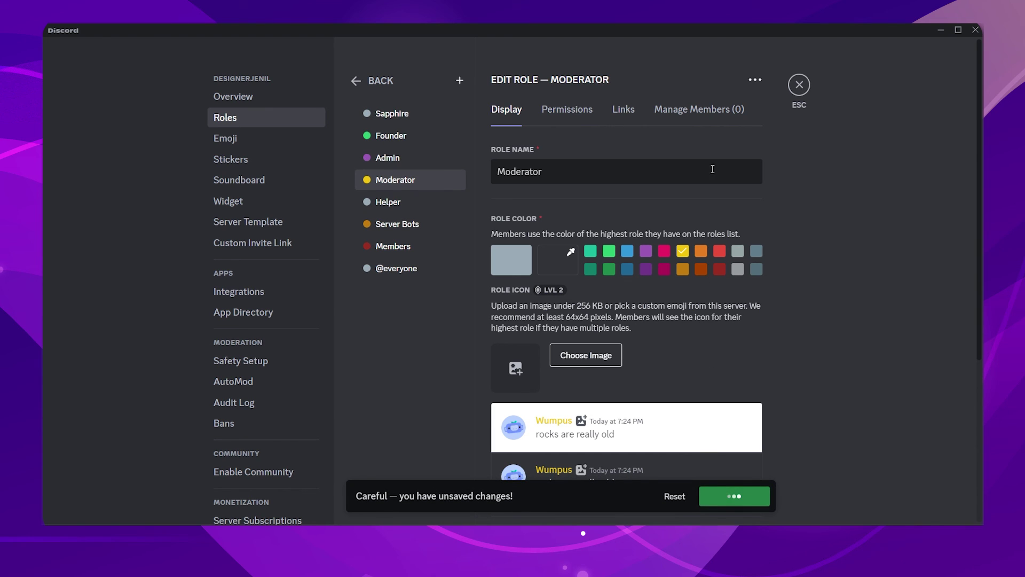
{"action": "left_click", "coordinate": [800, 86]}
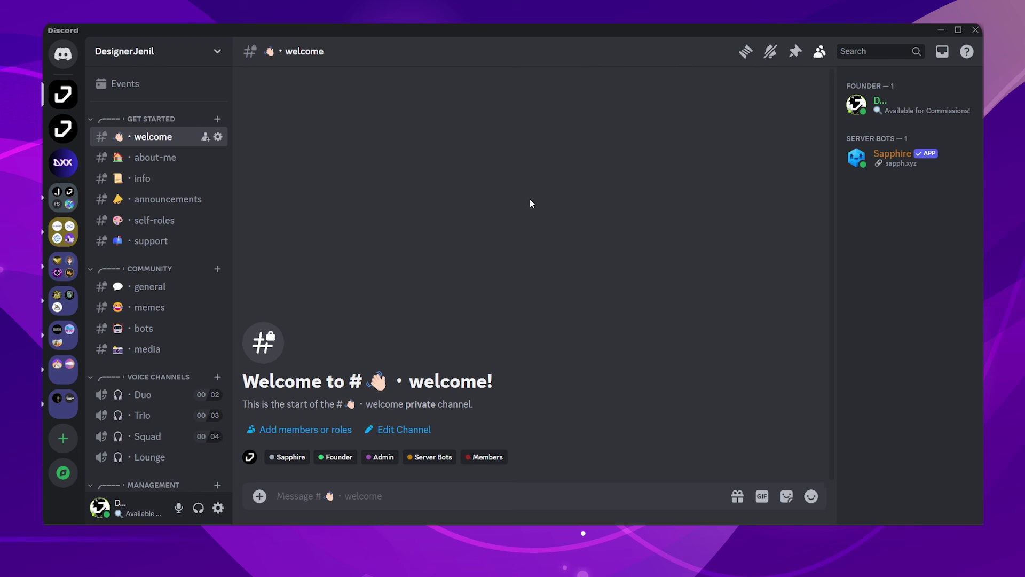
Start Community setup in Server Settings, requiring verified email and scanning media from all members
{"action": "left_click", "coordinate": [167, 54]}
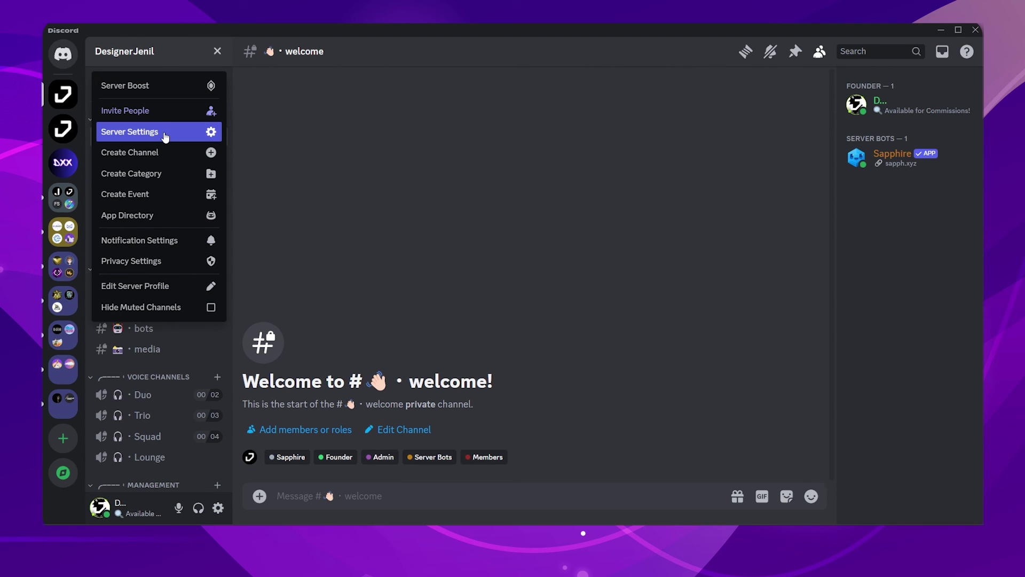
{"action": "left_click", "coordinate": [165, 137]}
{"action": "scroll", "coordinate": [374, 267], "scroll_direction": "down", "scroll_amount": 2}
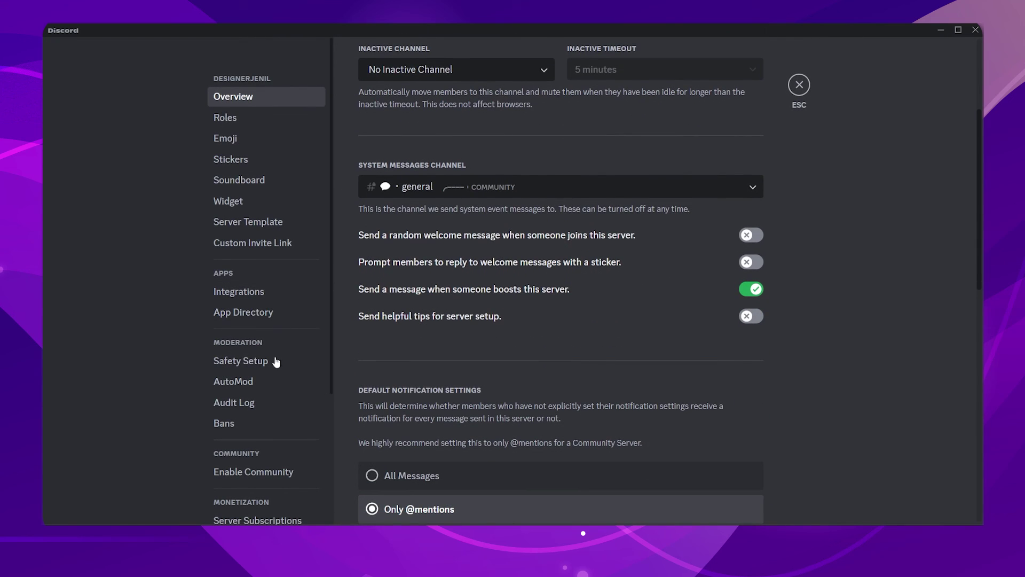
{"action": "scroll", "coordinate": [253, 386], "scroll_direction": "down", "scroll_amount": 3}
{"action": "left_click", "coordinate": [249, 299]}
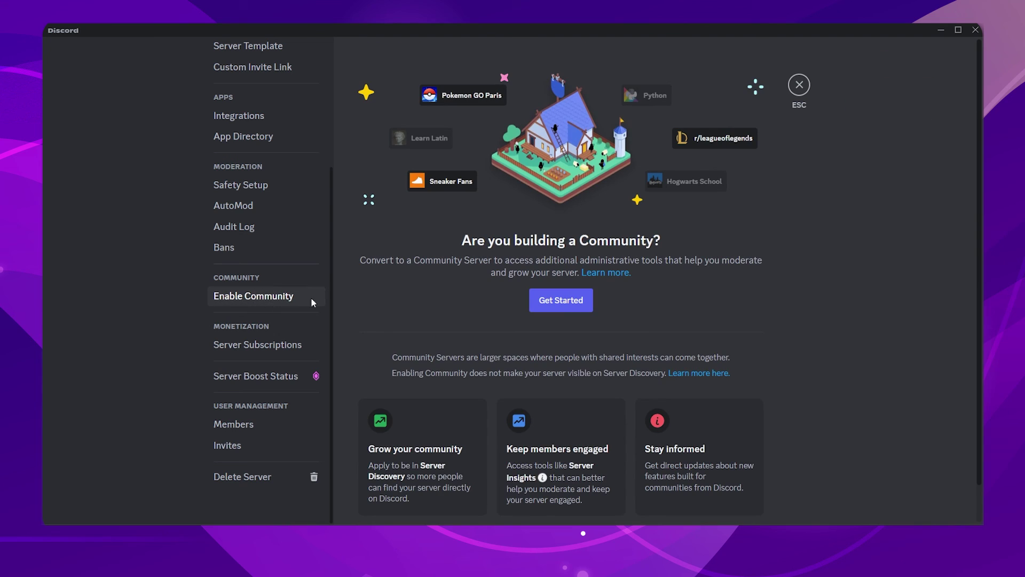
{"action": "left_click", "coordinate": [549, 303]}
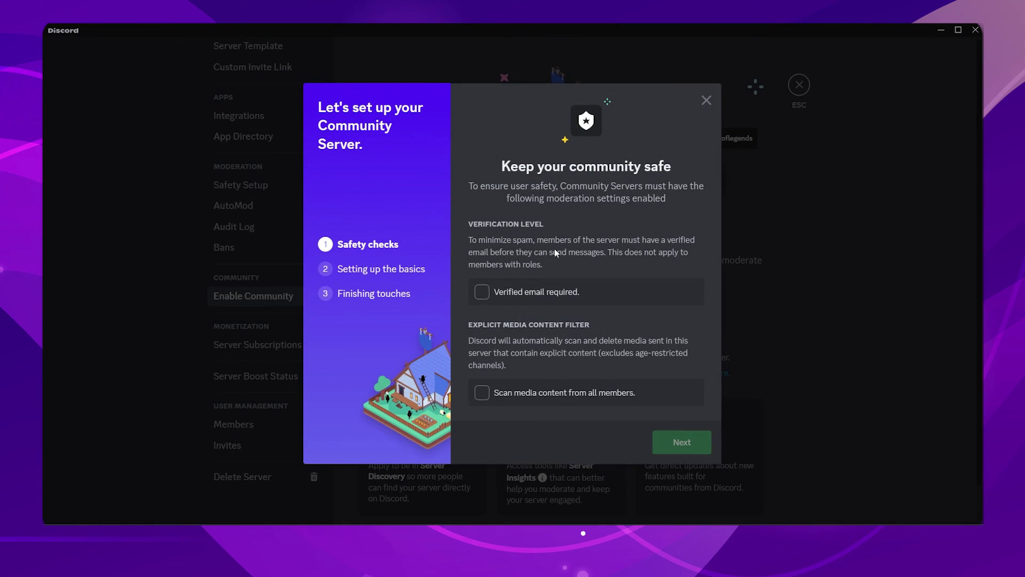
{"action": "left_click", "coordinate": [482, 292]}
{"action": "left_click", "coordinate": [482, 392]}
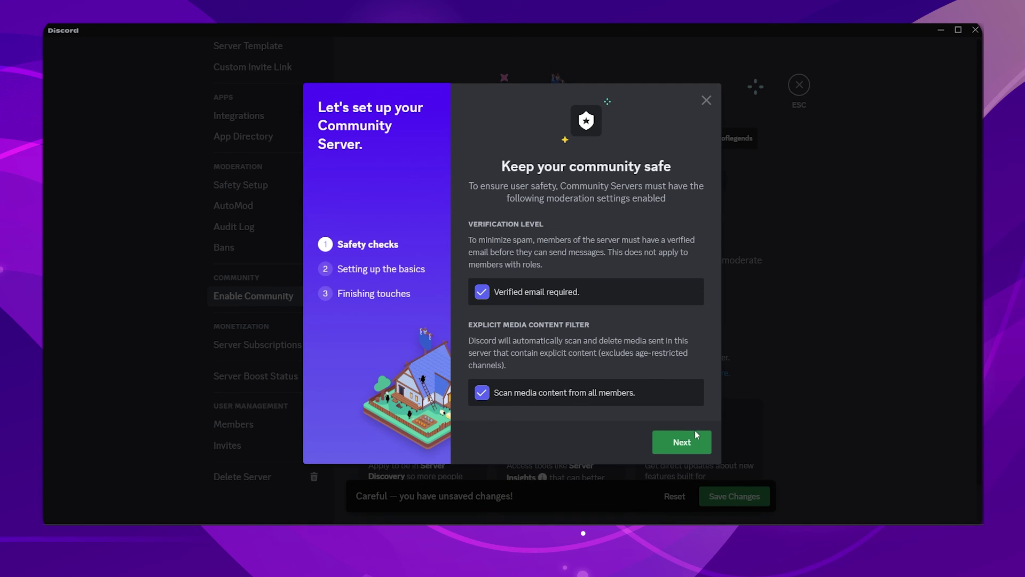
{"action": "left_click", "coordinate": [694, 439]}
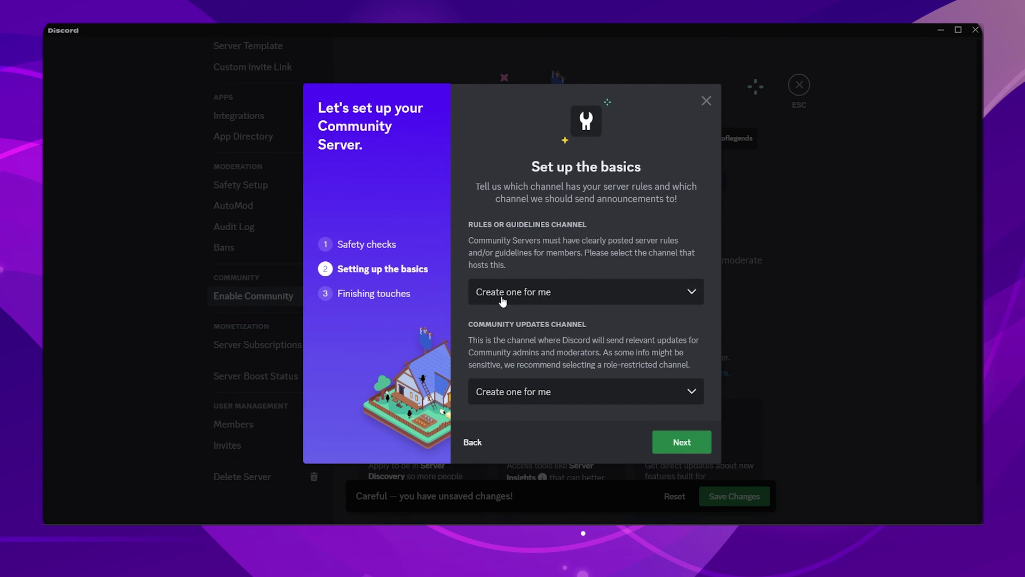
Choose #info as the rules channel and #management for community updates
{"action": "left_click", "coordinate": [503, 301]}
{"action": "scroll", "coordinate": [515, 361], "scroll_direction": "down", "scroll_amount": 2}
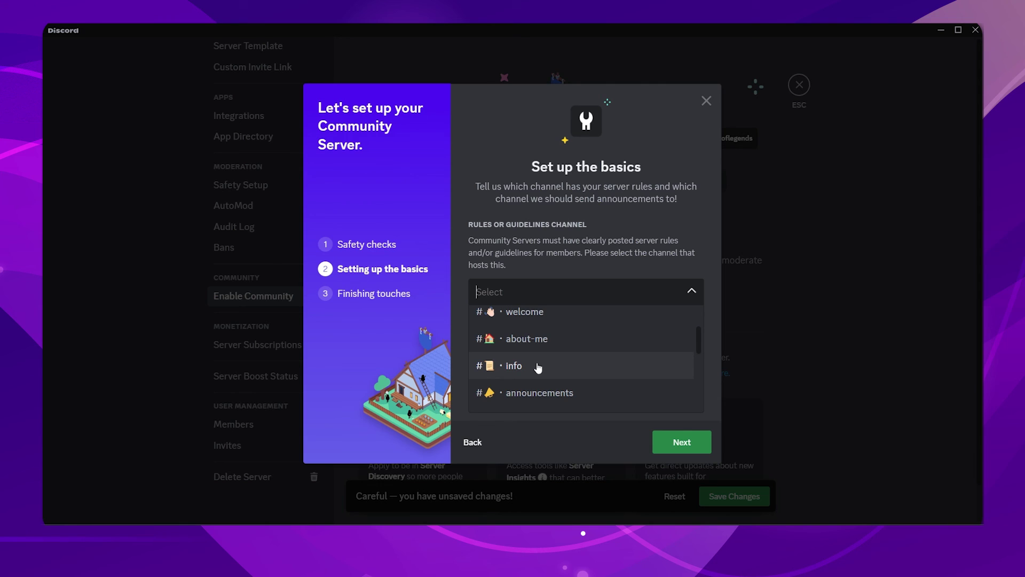
{"action": "left_click", "coordinate": [536, 369]}
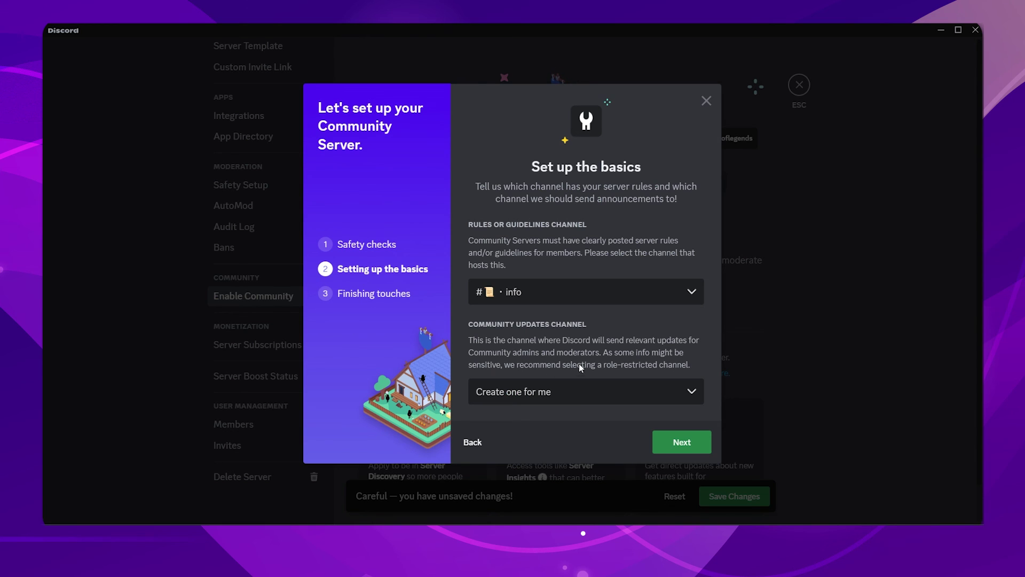
{"action": "left_click", "coordinate": [577, 392]}
{"action": "scroll", "coordinate": [573, 352], "scroll_direction": "down", "scroll_amount": 3}
{"action": "scroll", "coordinate": [573, 342], "scroll_direction": "down", "scroll_amount": 3}
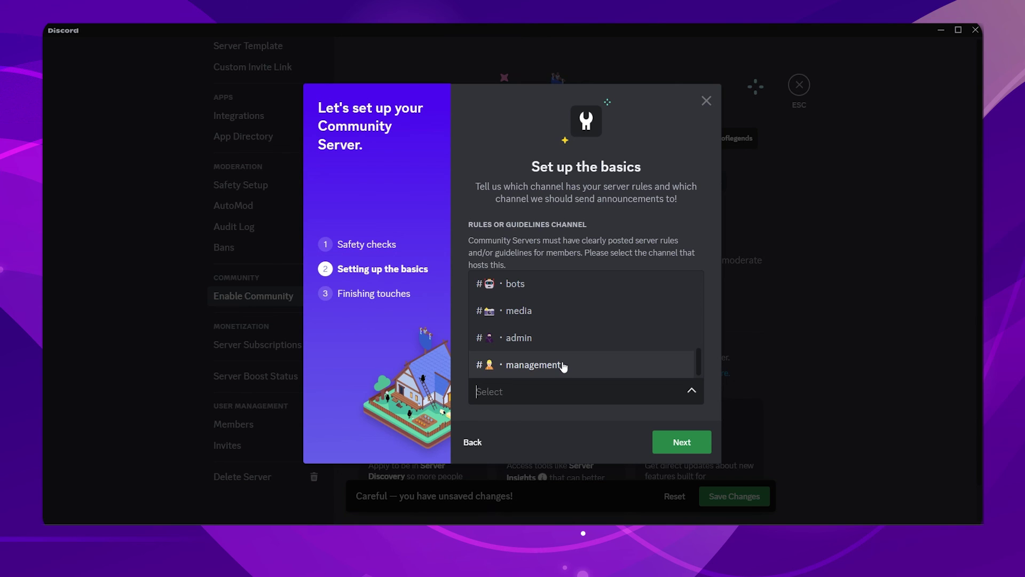
{"action": "left_click", "coordinate": [564, 366]}
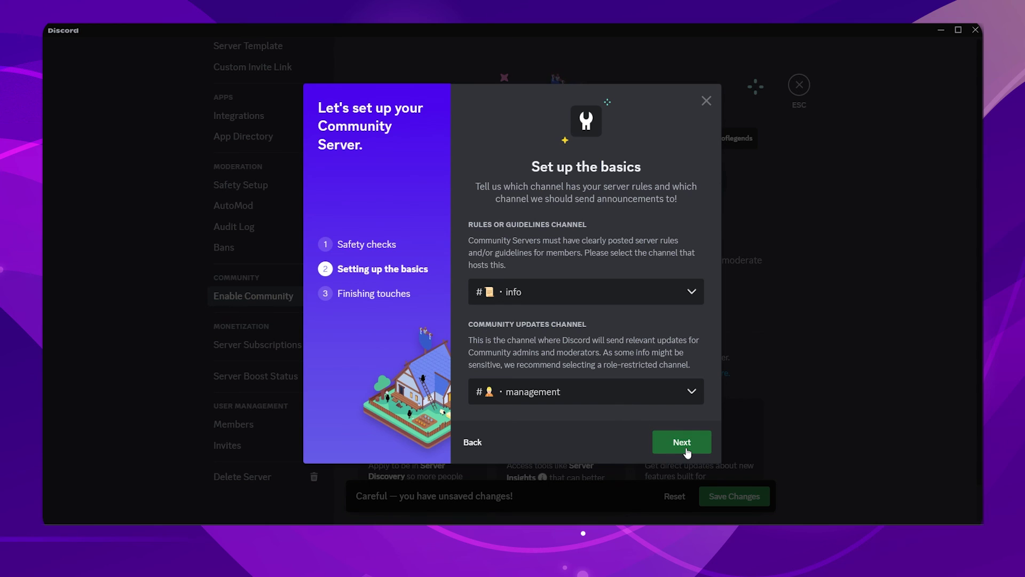
{"action": "left_click", "coordinate": [682, 443]}
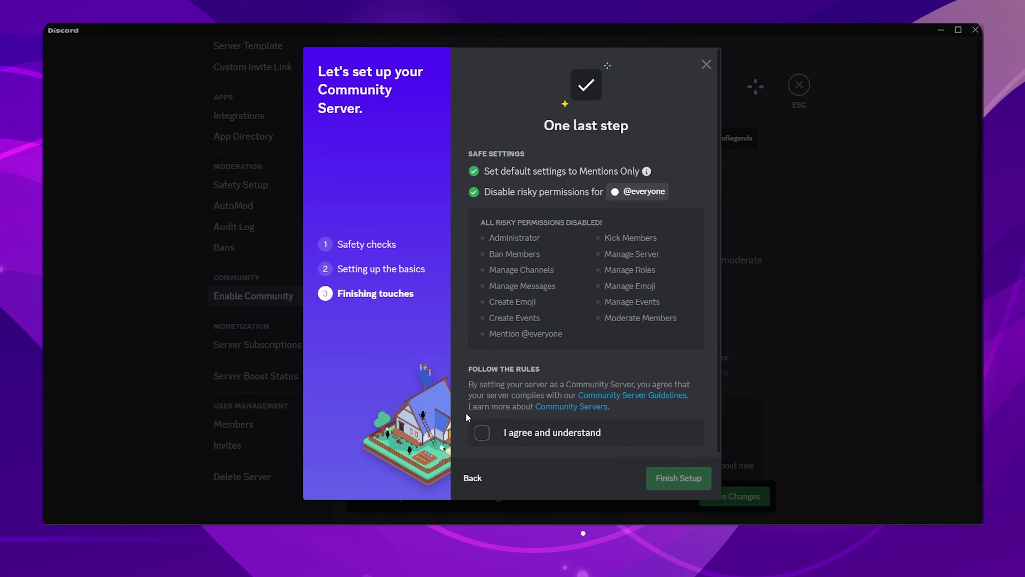
Agree to the Community Server guidelines and finish the setup
{"action": "left_click", "coordinate": [483, 433]}
{"action": "left_click", "coordinate": [685, 484]}
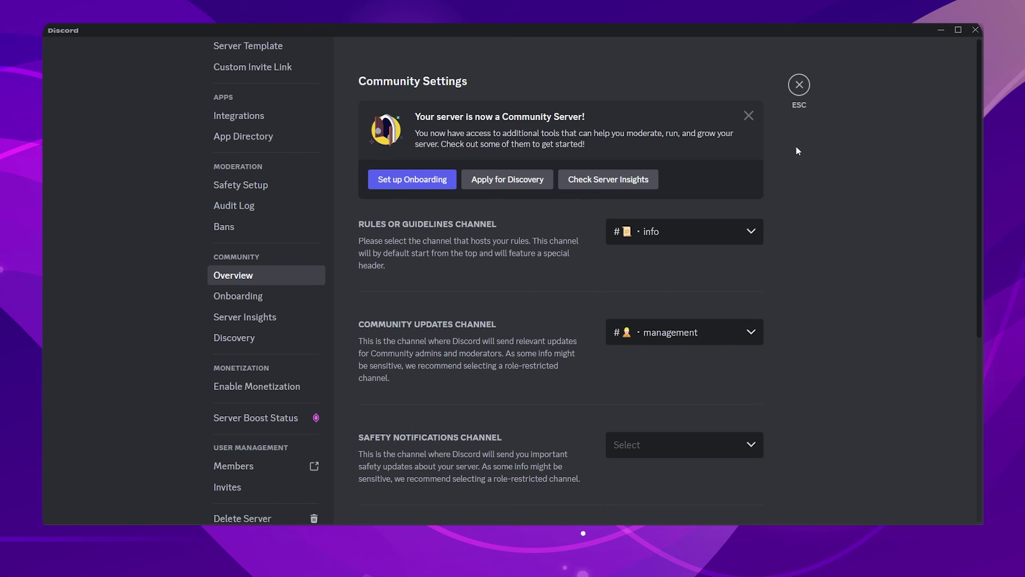
{"action": "scroll", "coordinate": [556, 353], "scroll_direction": "down", "scroll_amount": 5}
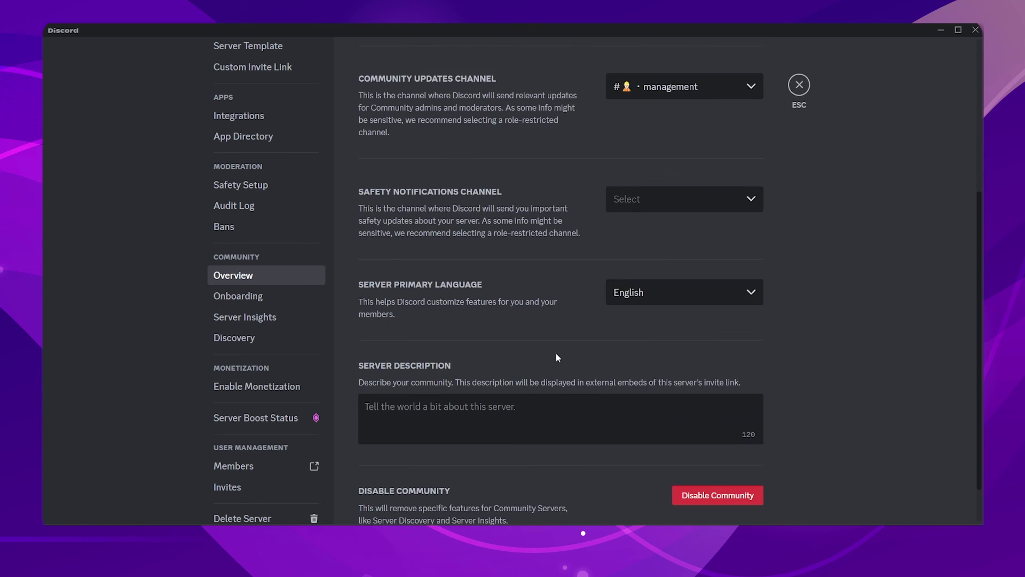